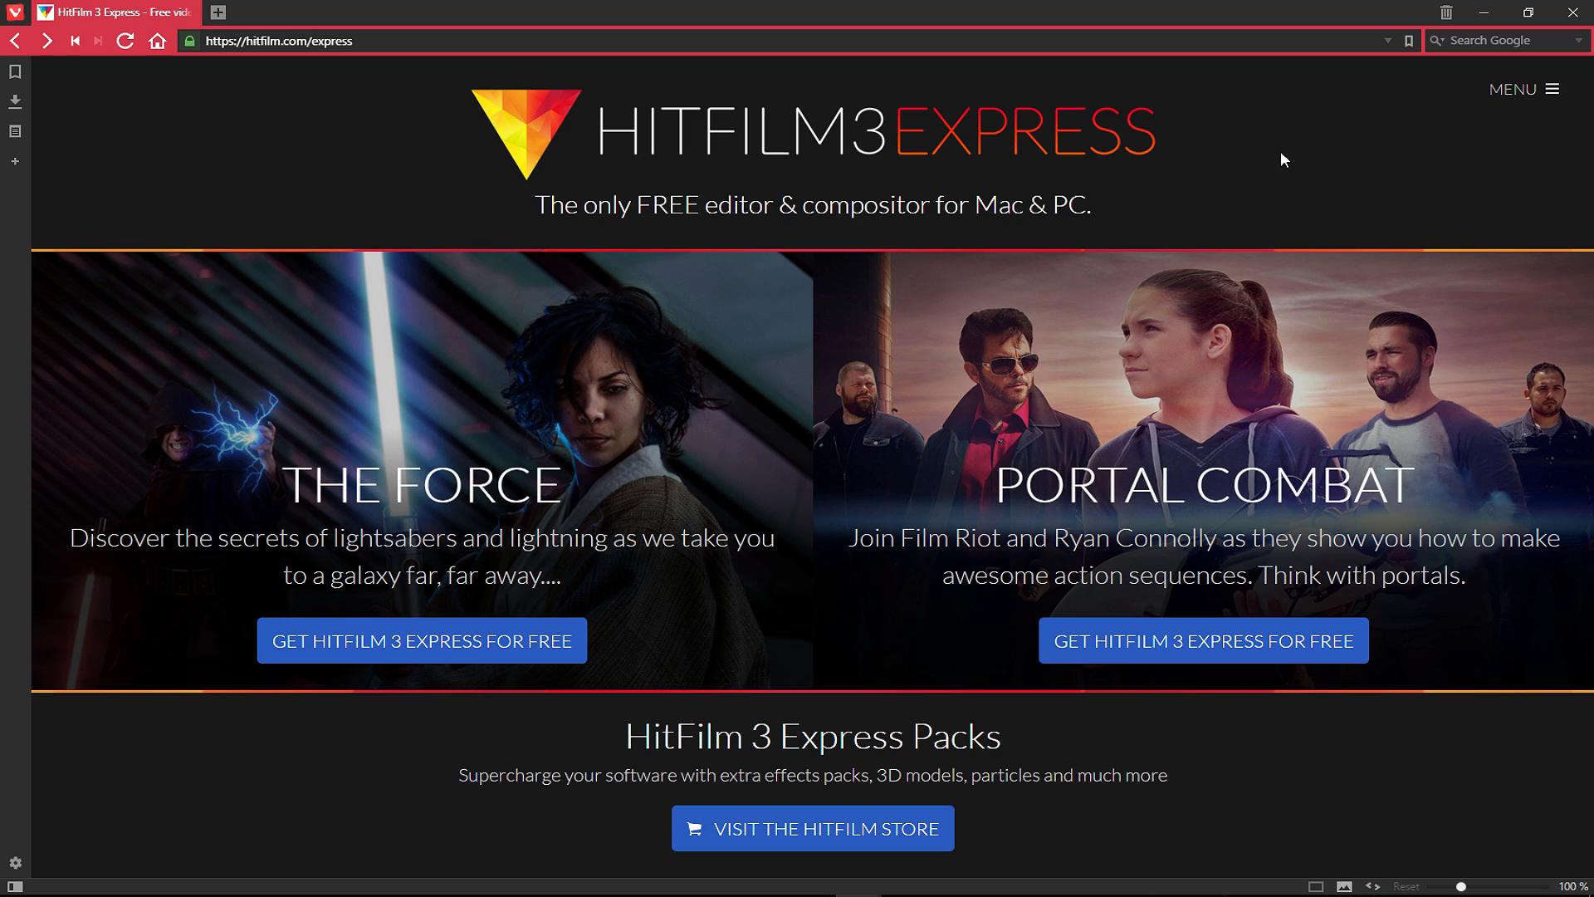
Open The Force page on the HitFilm 3 Express website and look over its introduction.
{"action": "left_click", "coordinate": [365, 42]}
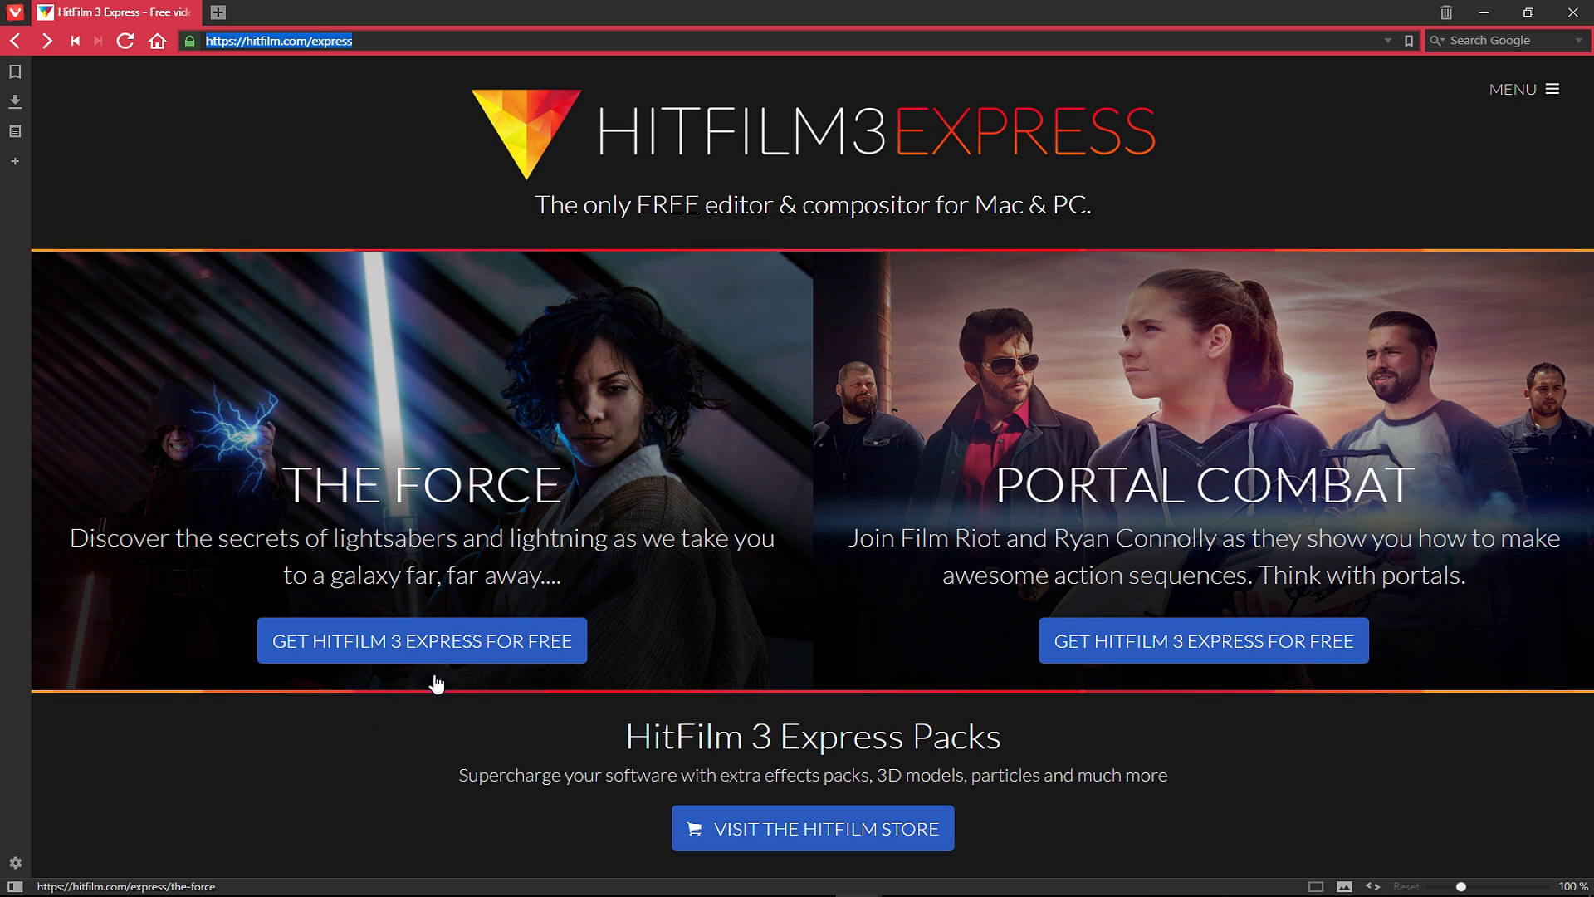
{"action": "left_click", "coordinate": [460, 656]}
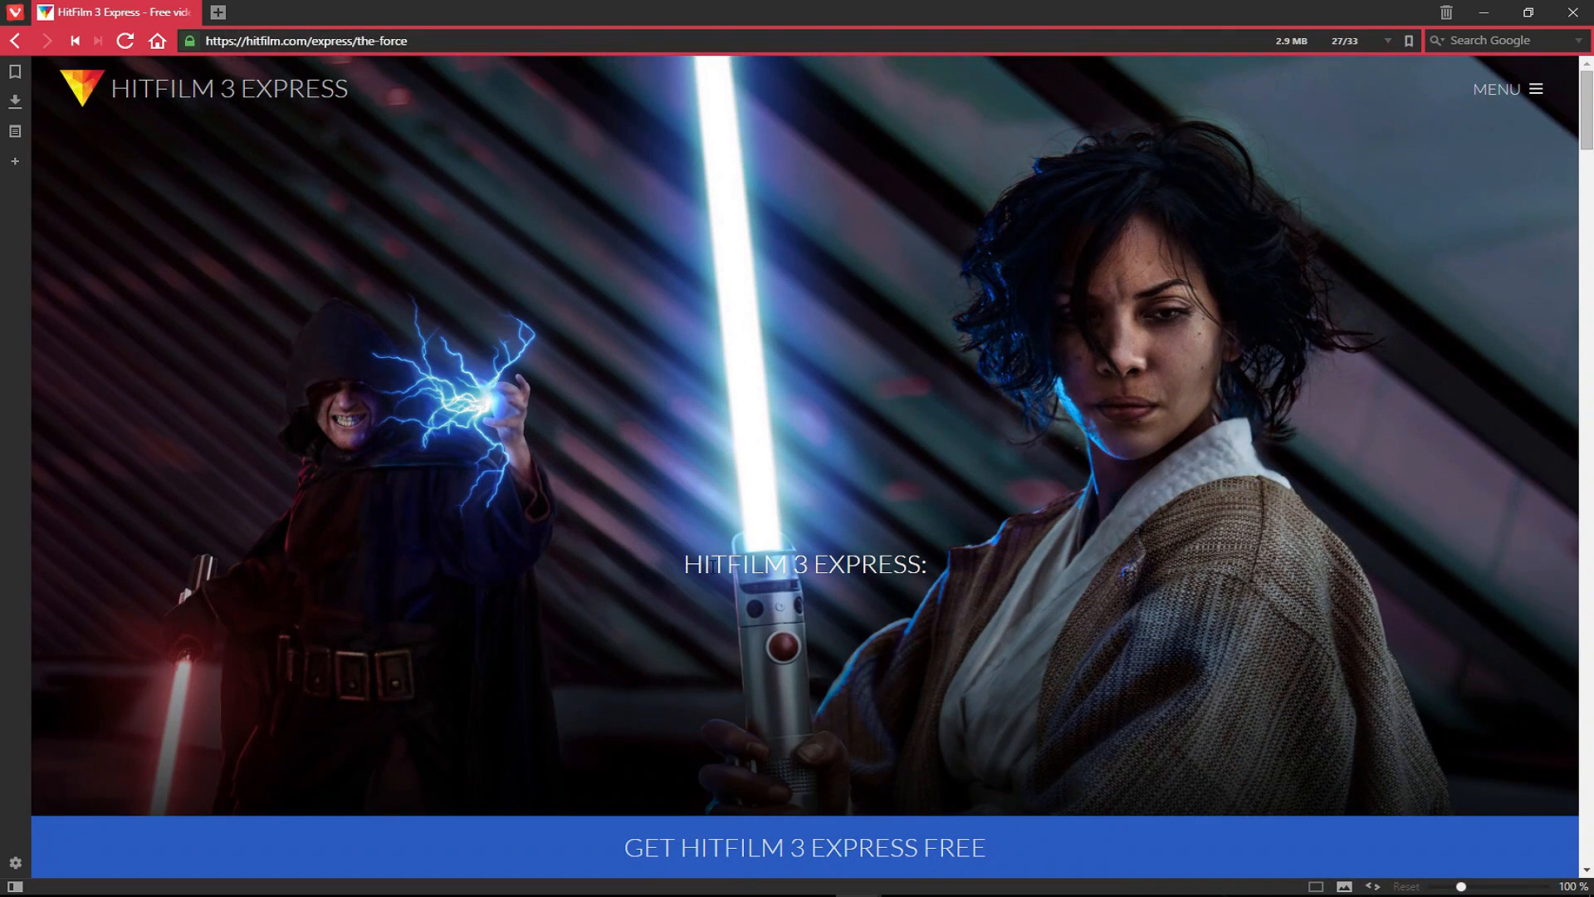
{"action": "scroll", "coordinate": [1106, 325], "scroll_direction": "down", "scroll_amount": 3}
{"action": "scroll", "coordinate": [1105, 326], "scroll_direction": "up", "scroll_amount": 3}
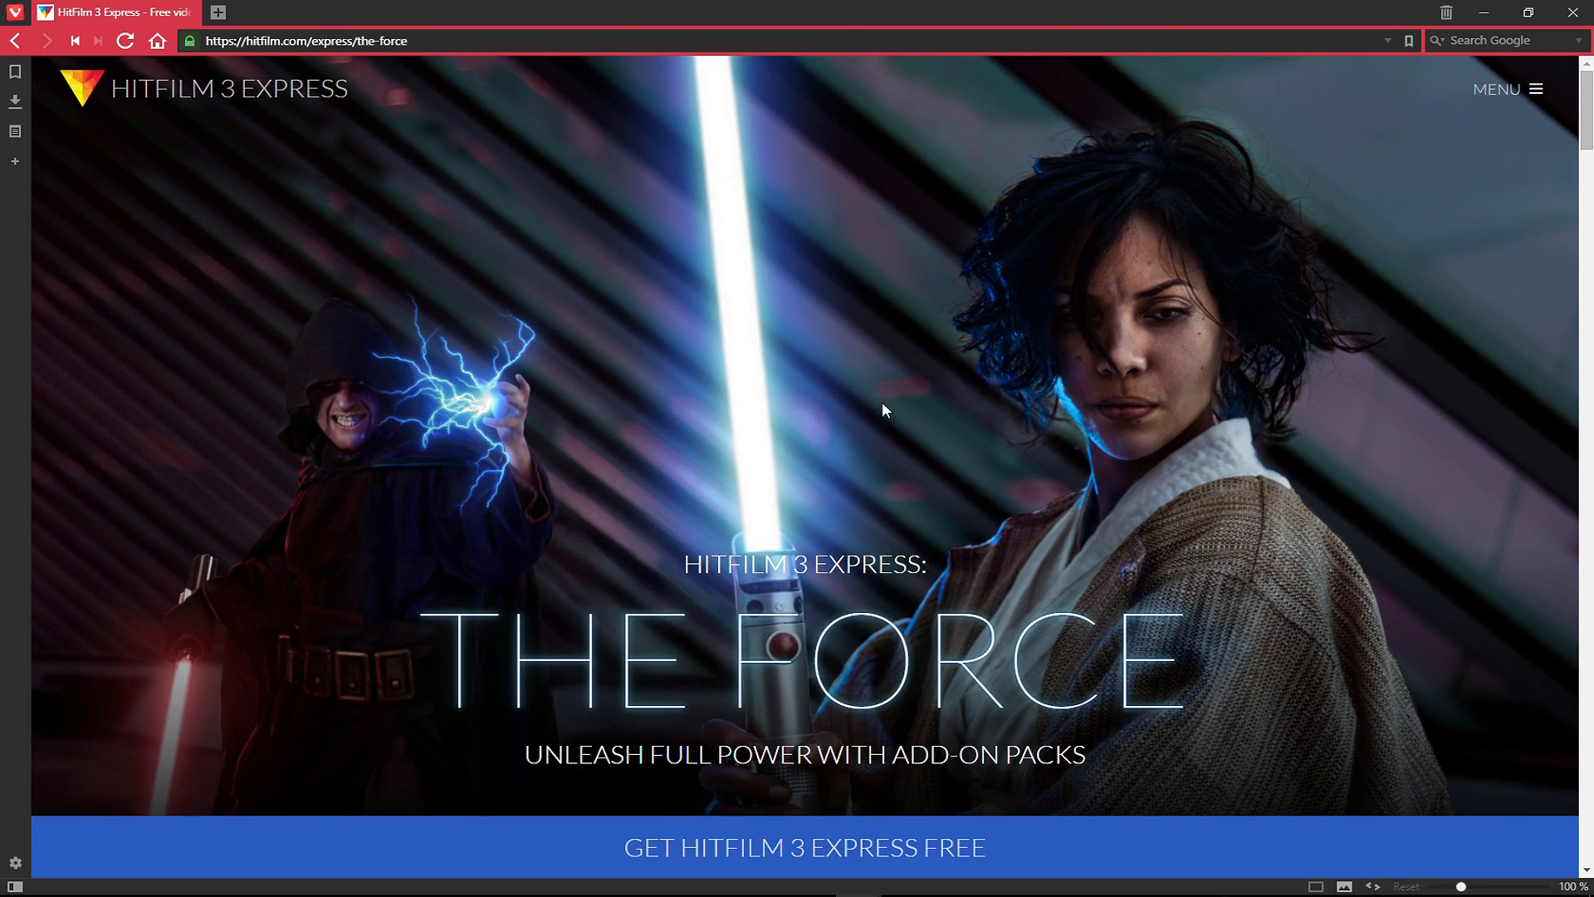
{"action": "scroll", "coordinate": [880, 398], "scroll_direction": "down", "scroll_amount": 3}
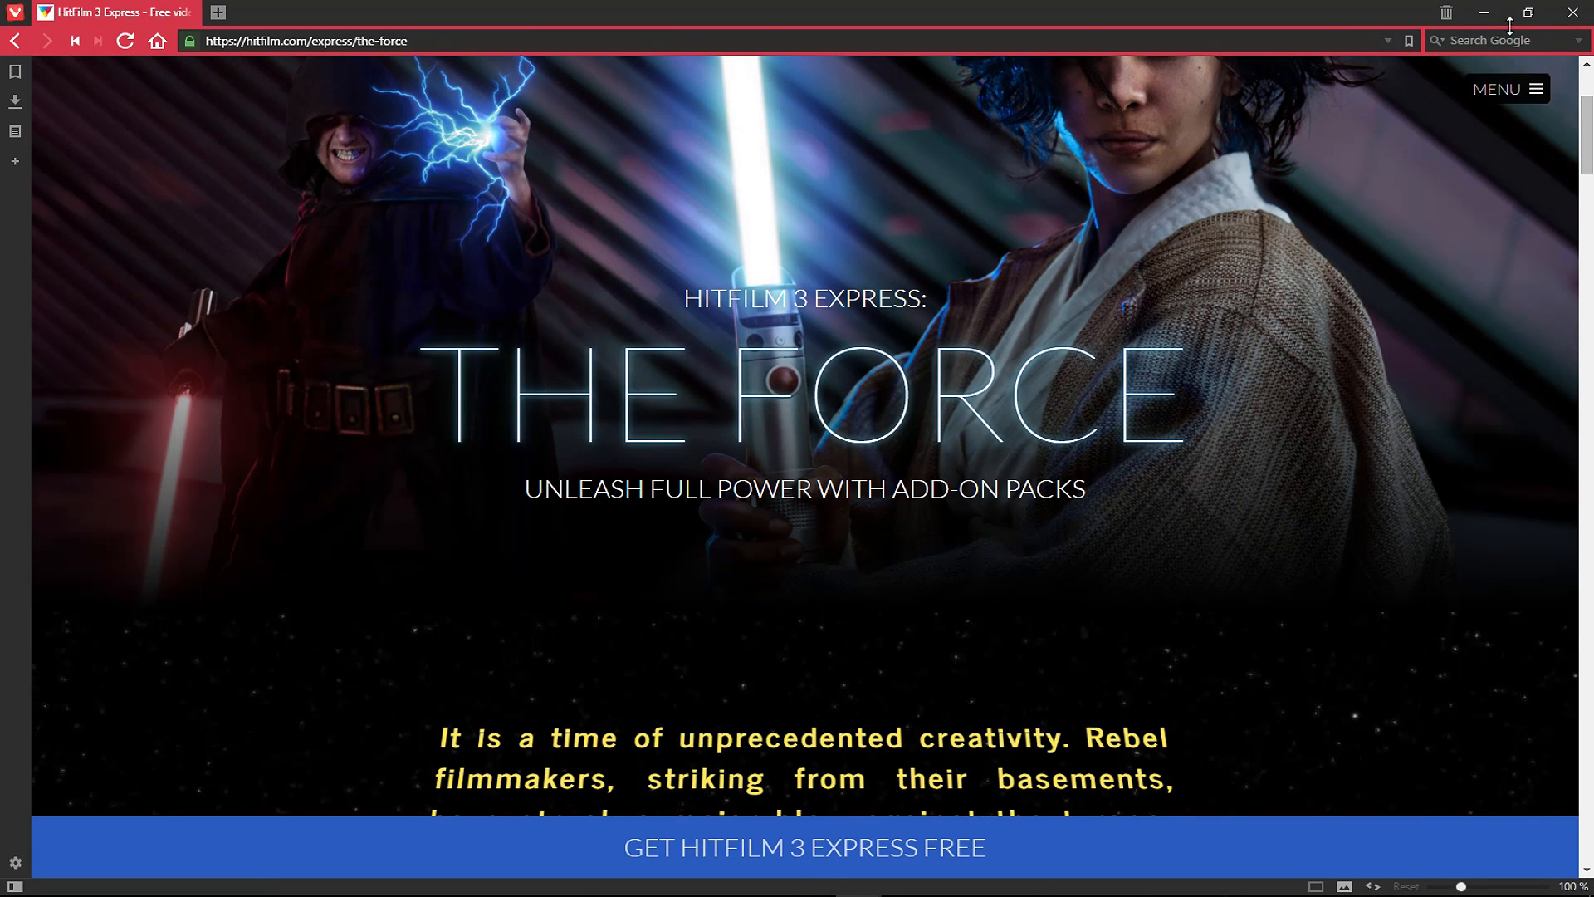
Switch to HitFilm 3 Express and start a new project with the 1080p Full HD @ 30 fps template.
{"action": "left_click", "coordinate": [1564, 18]}
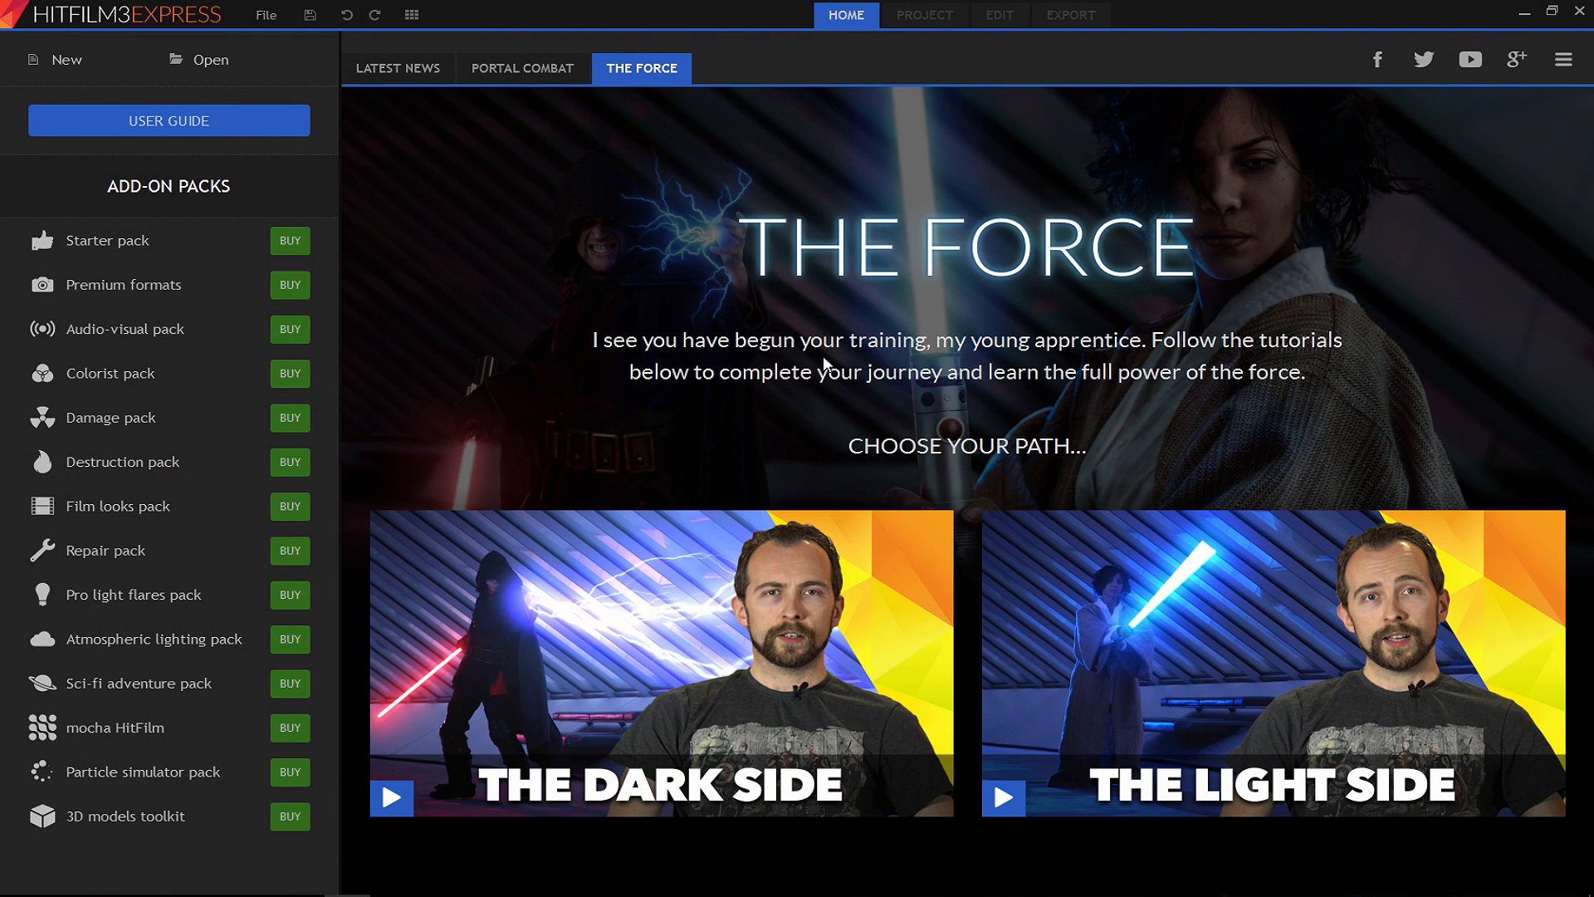
{"action": "left_click", "coordinate": [70, 60]}
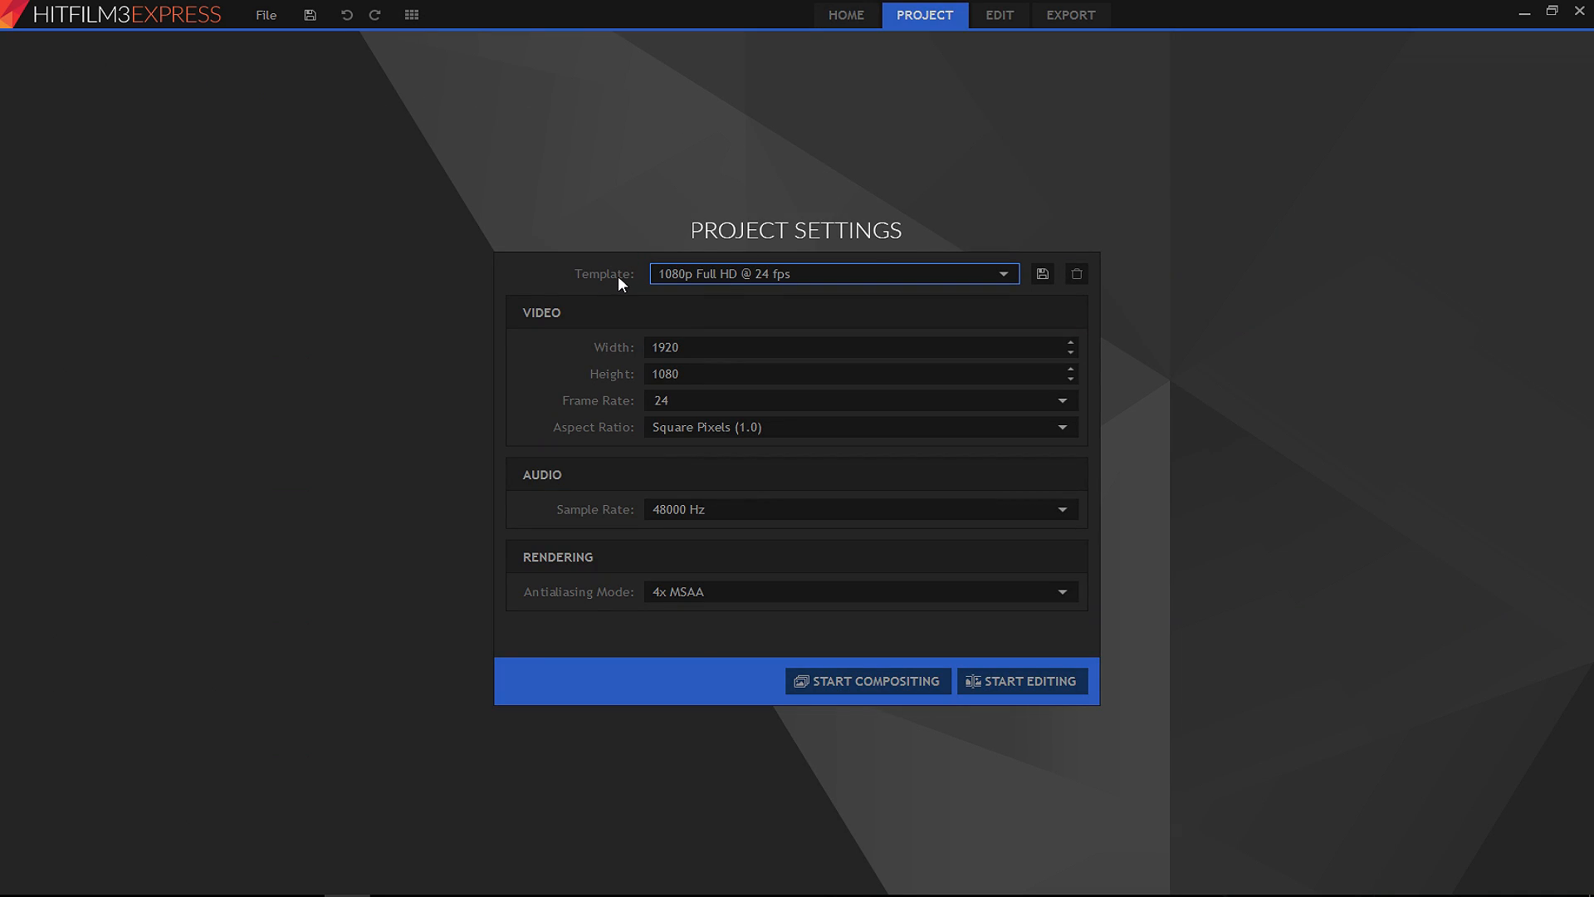
{"action": "left_click", "coordinate": [933, 284]}
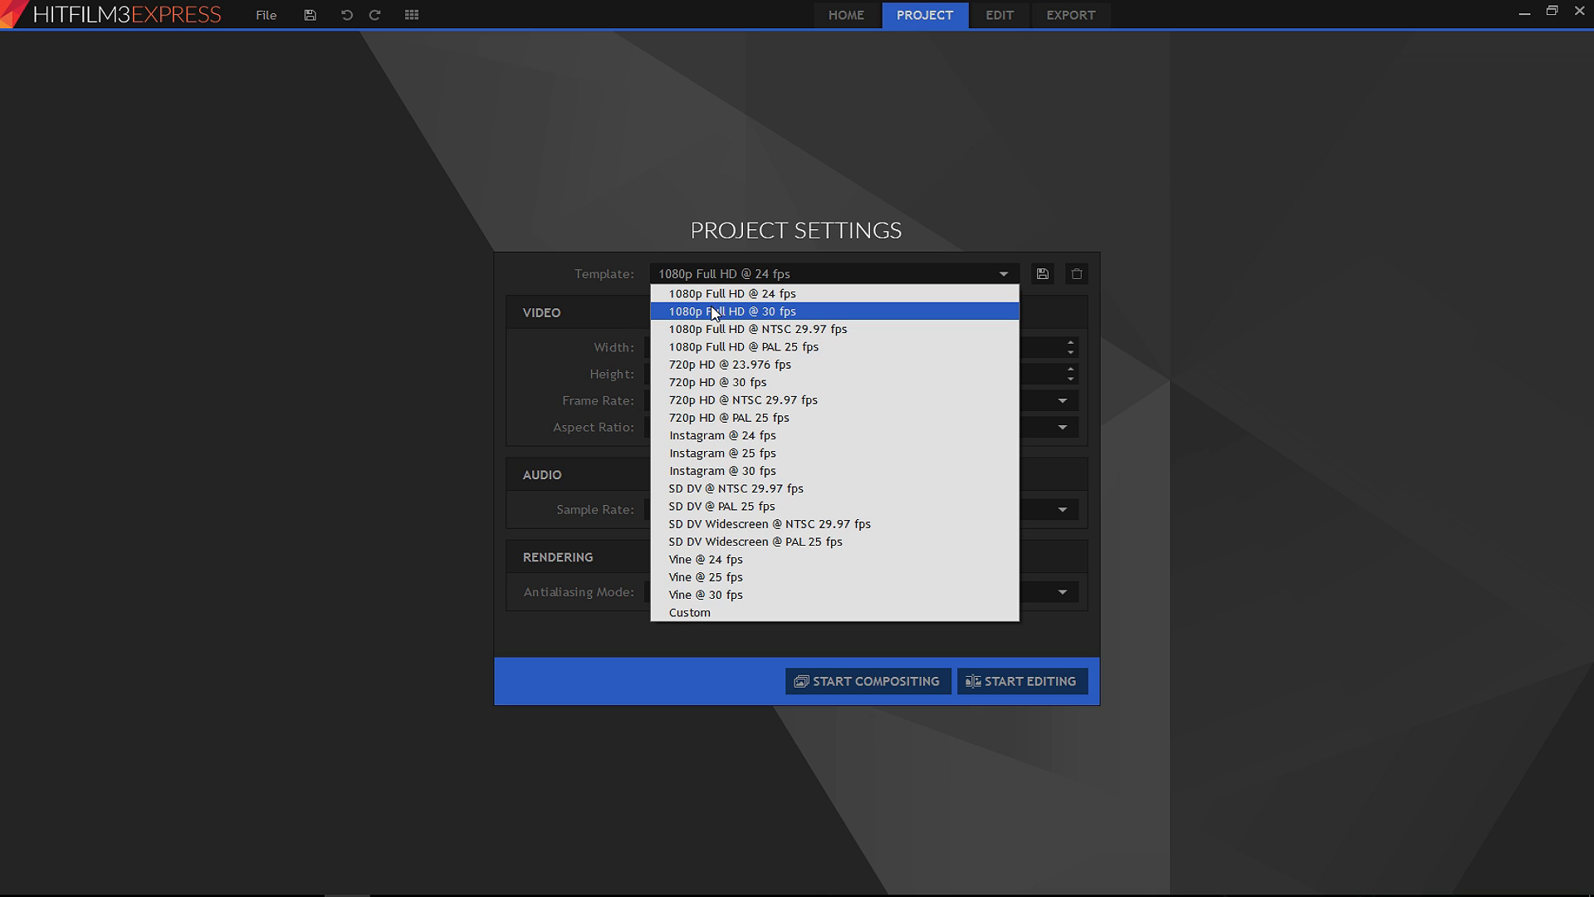
{"action": "left_click", "coordinate": [784, 312]}
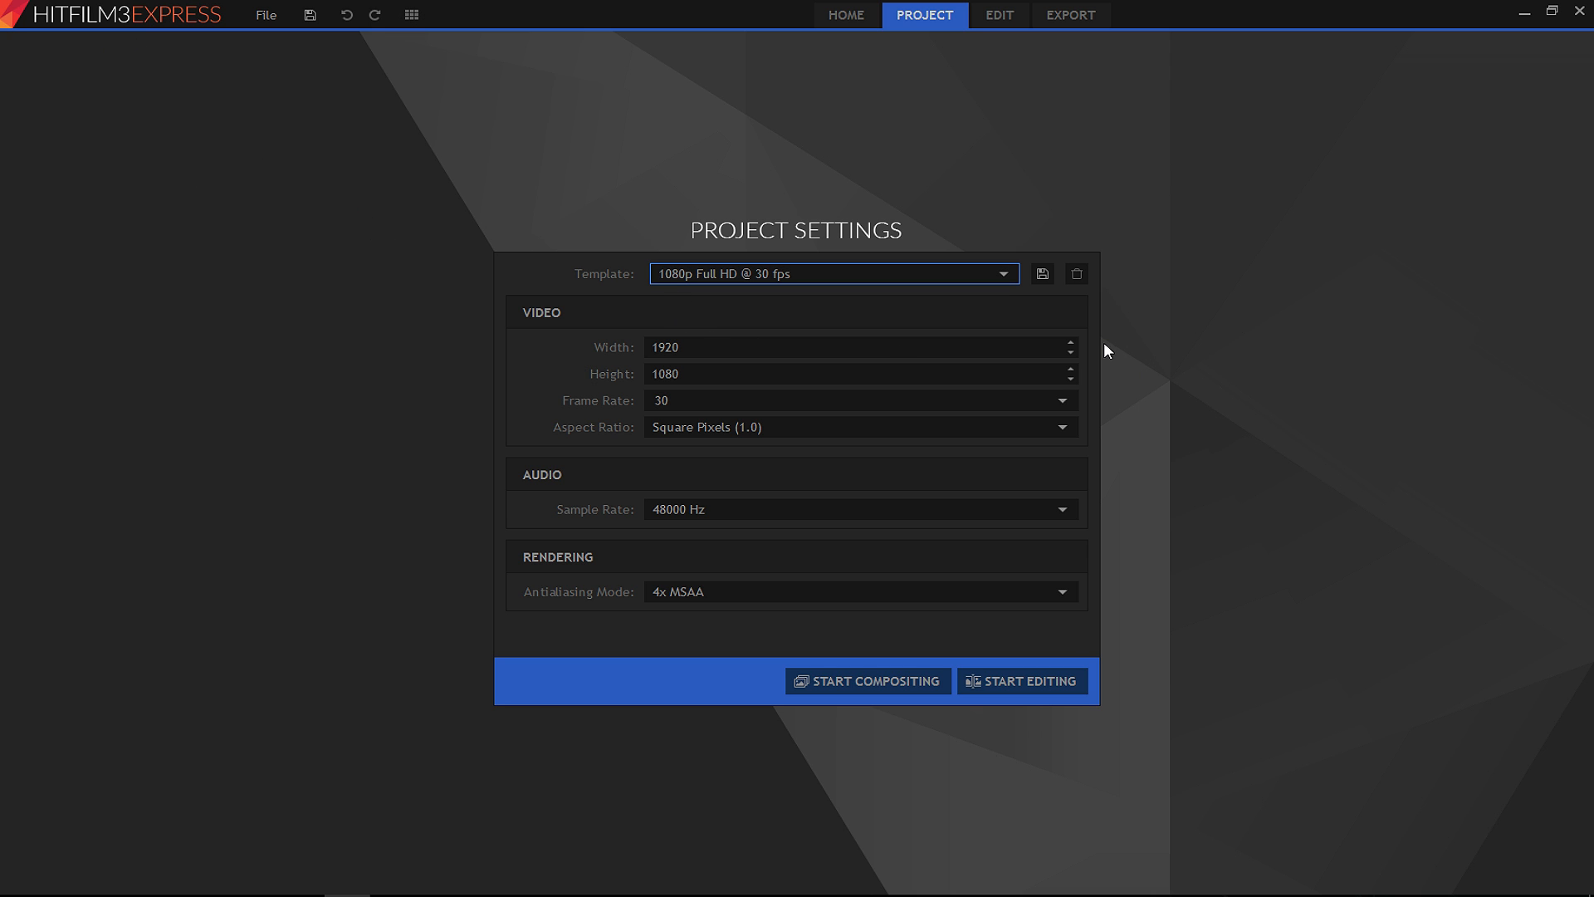
Try lowering the project width to 1919 and return it to 1920.
{"action": "left_click", "coordinate": [1069, 344]}
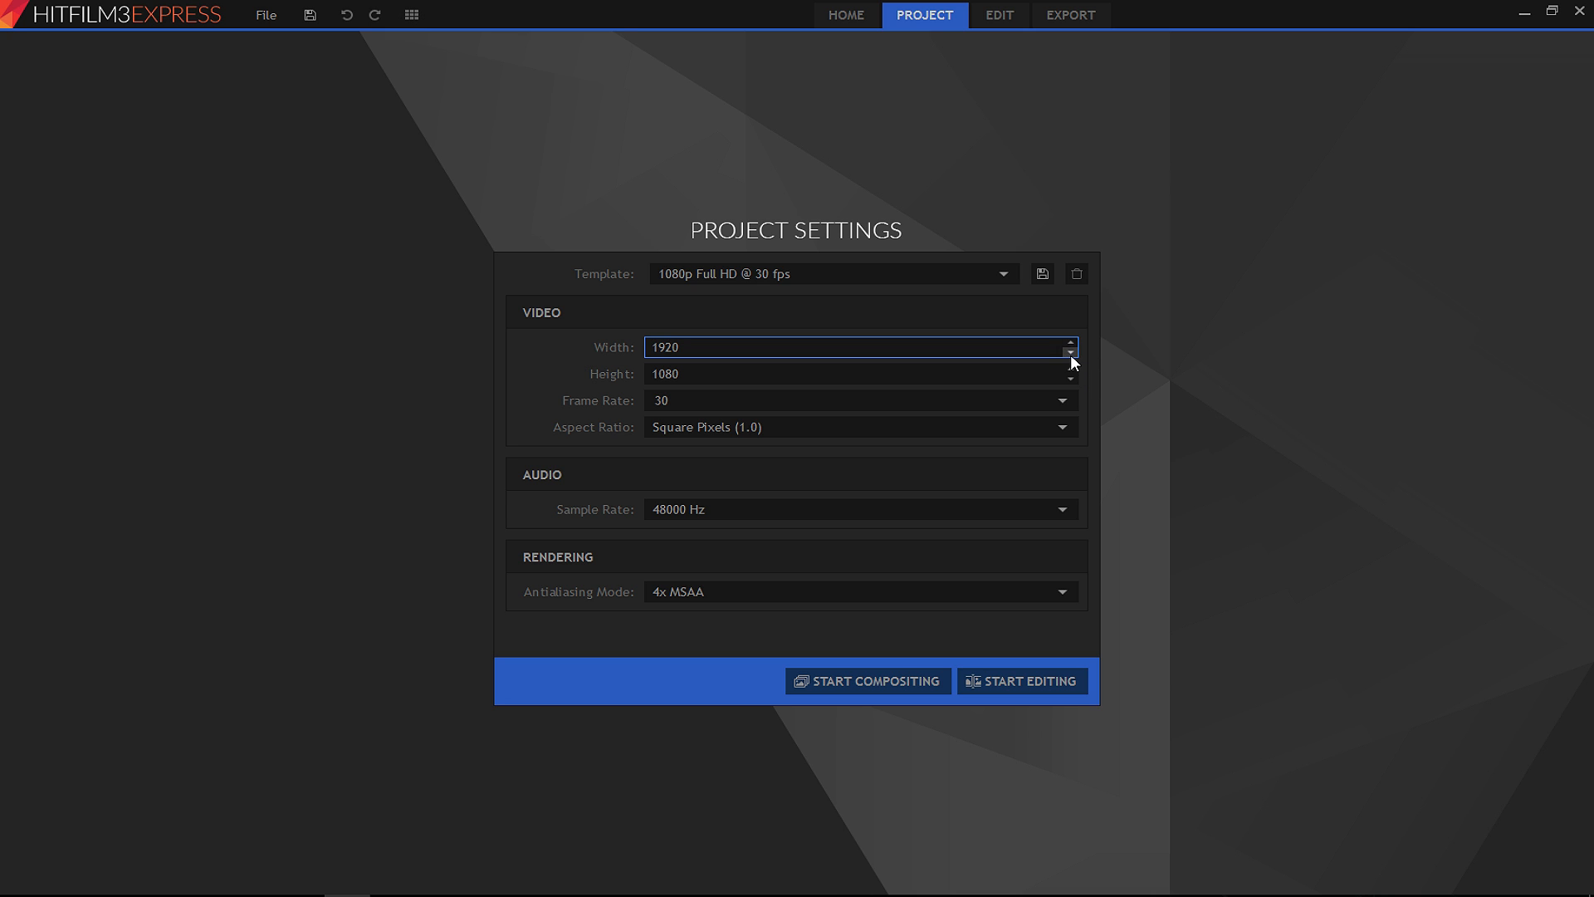
{"action": "left_click", "coordinate": [1073, 371]}
{"action": "left_click", "coordinate": [1070, 353]}
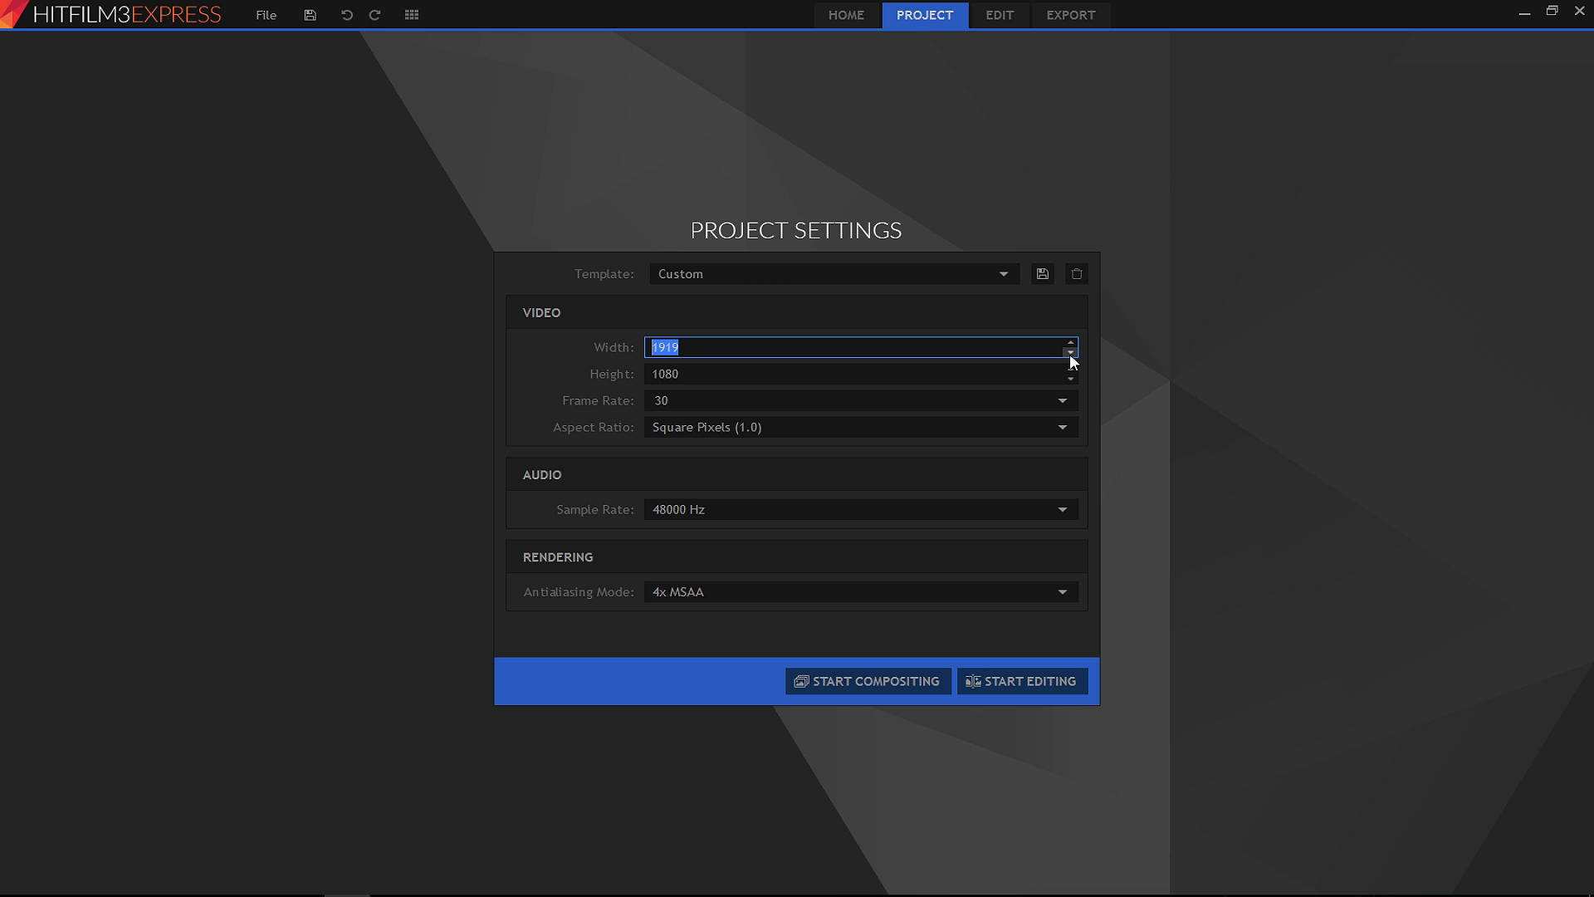
{"action": "left_click", "coordinate": [1070, 343]}
Try project frame rates of 60 and 120 and return to 30.
{"action": "left_click", "coordinate": [1061, 402]}
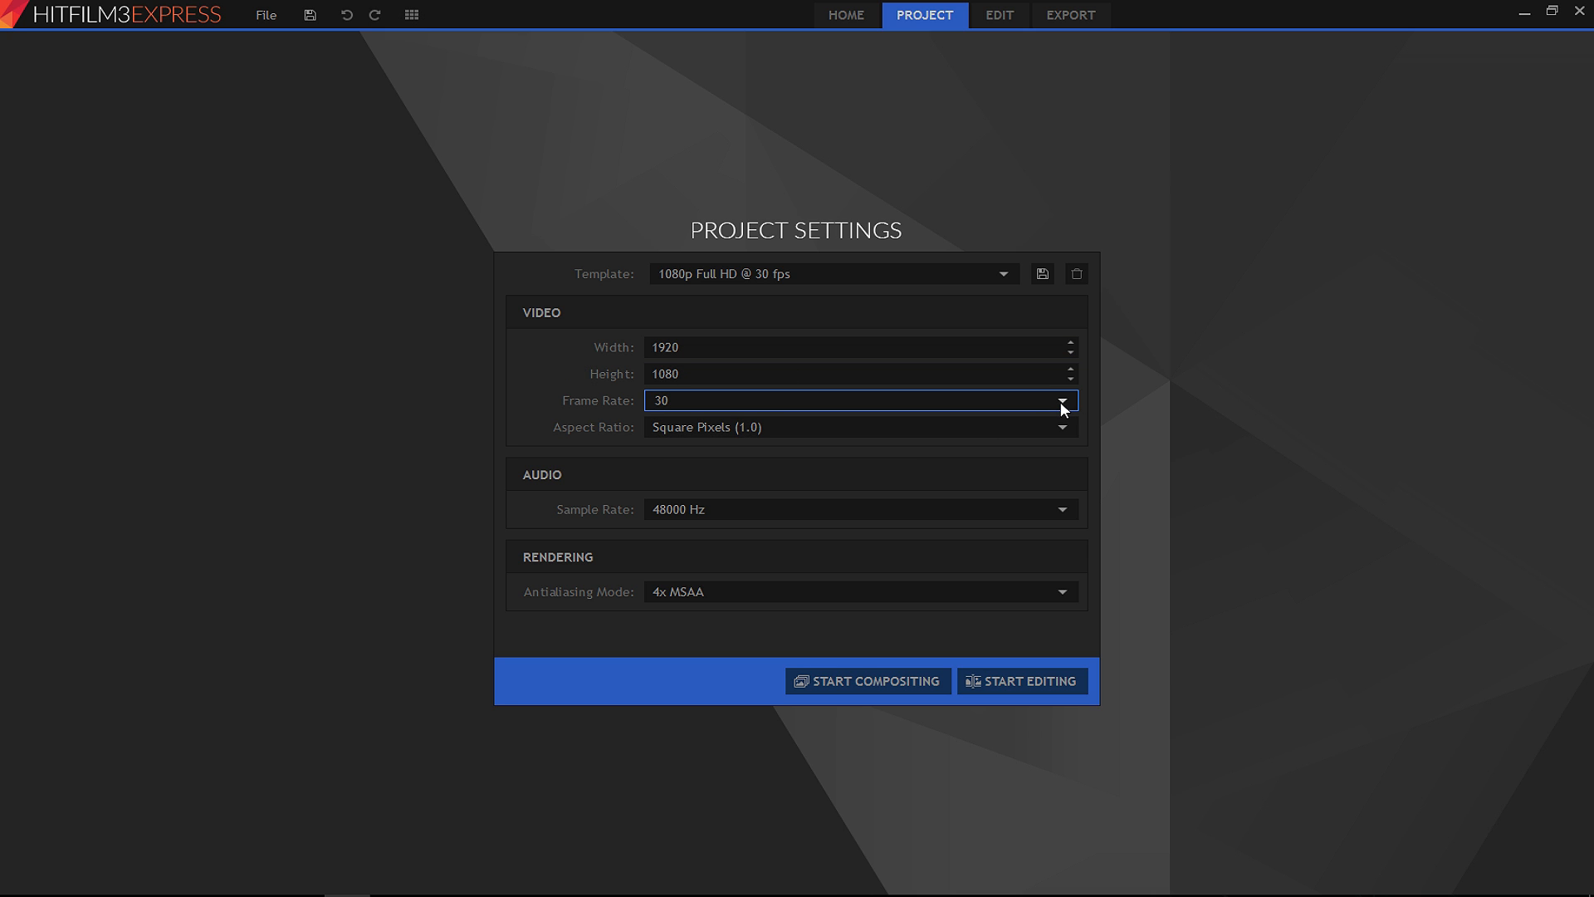
{"action": "left_click_drag", "start_coordinate": [672, 401], "coordinate": [638, 405]}
{"action": "type", "text": "60"}
{"action": "key", "text": "Return"}
{"action": "type", "text": "120"}
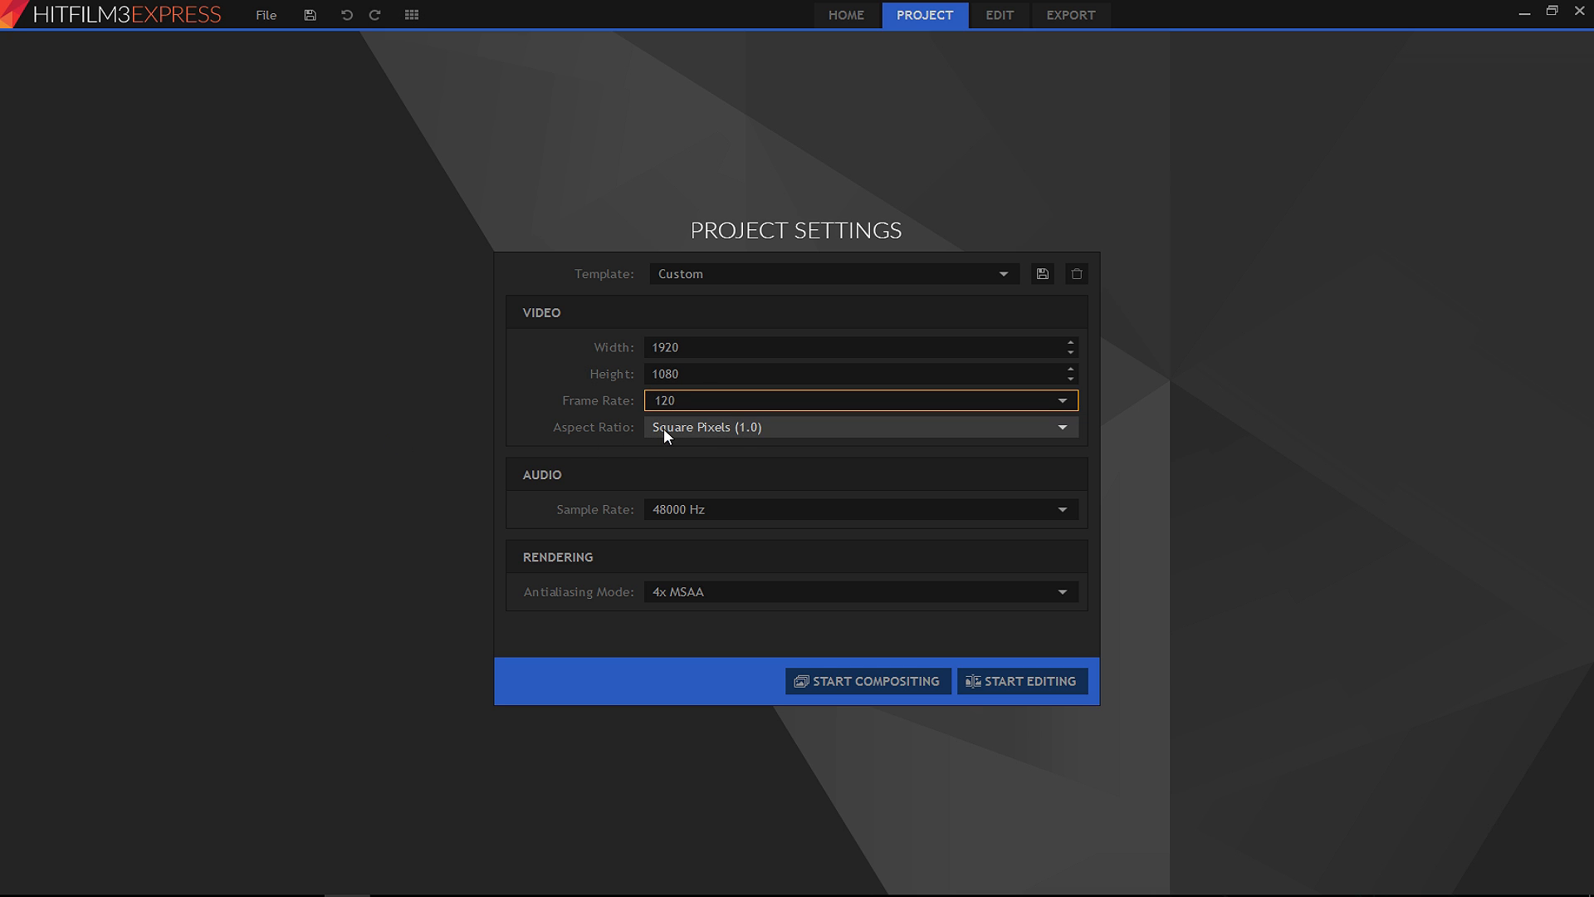
{"action": "left_click_drag", "start_coordinate": [719, 397], "coordinate": [584, 406]}
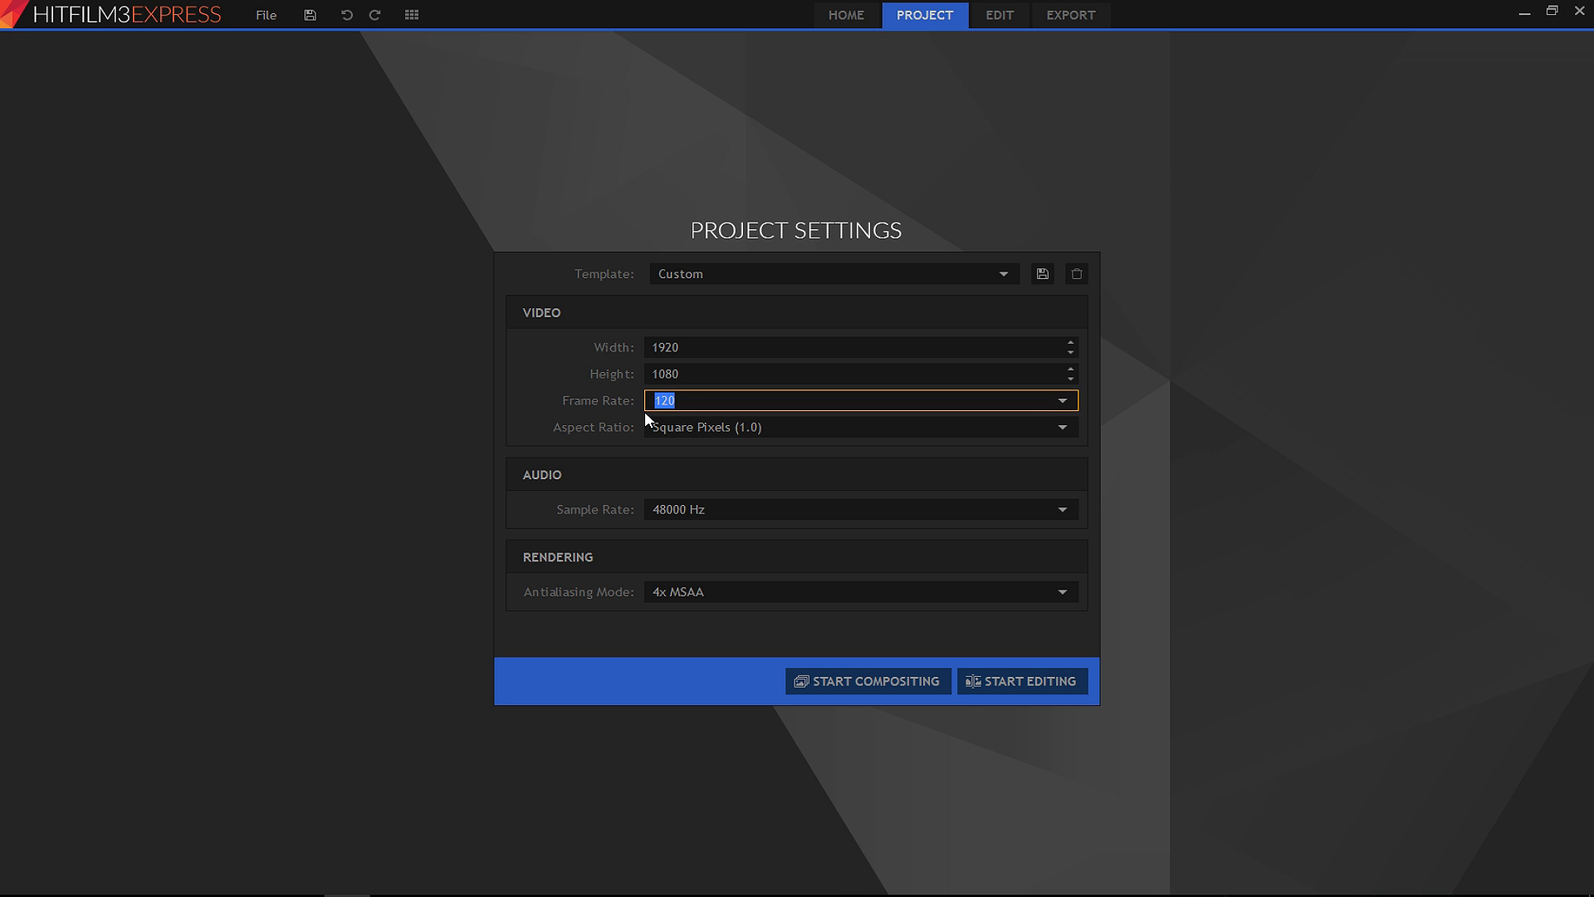
{"action": "type", "text": "30"}
{"action": "key", "text": "Return"}
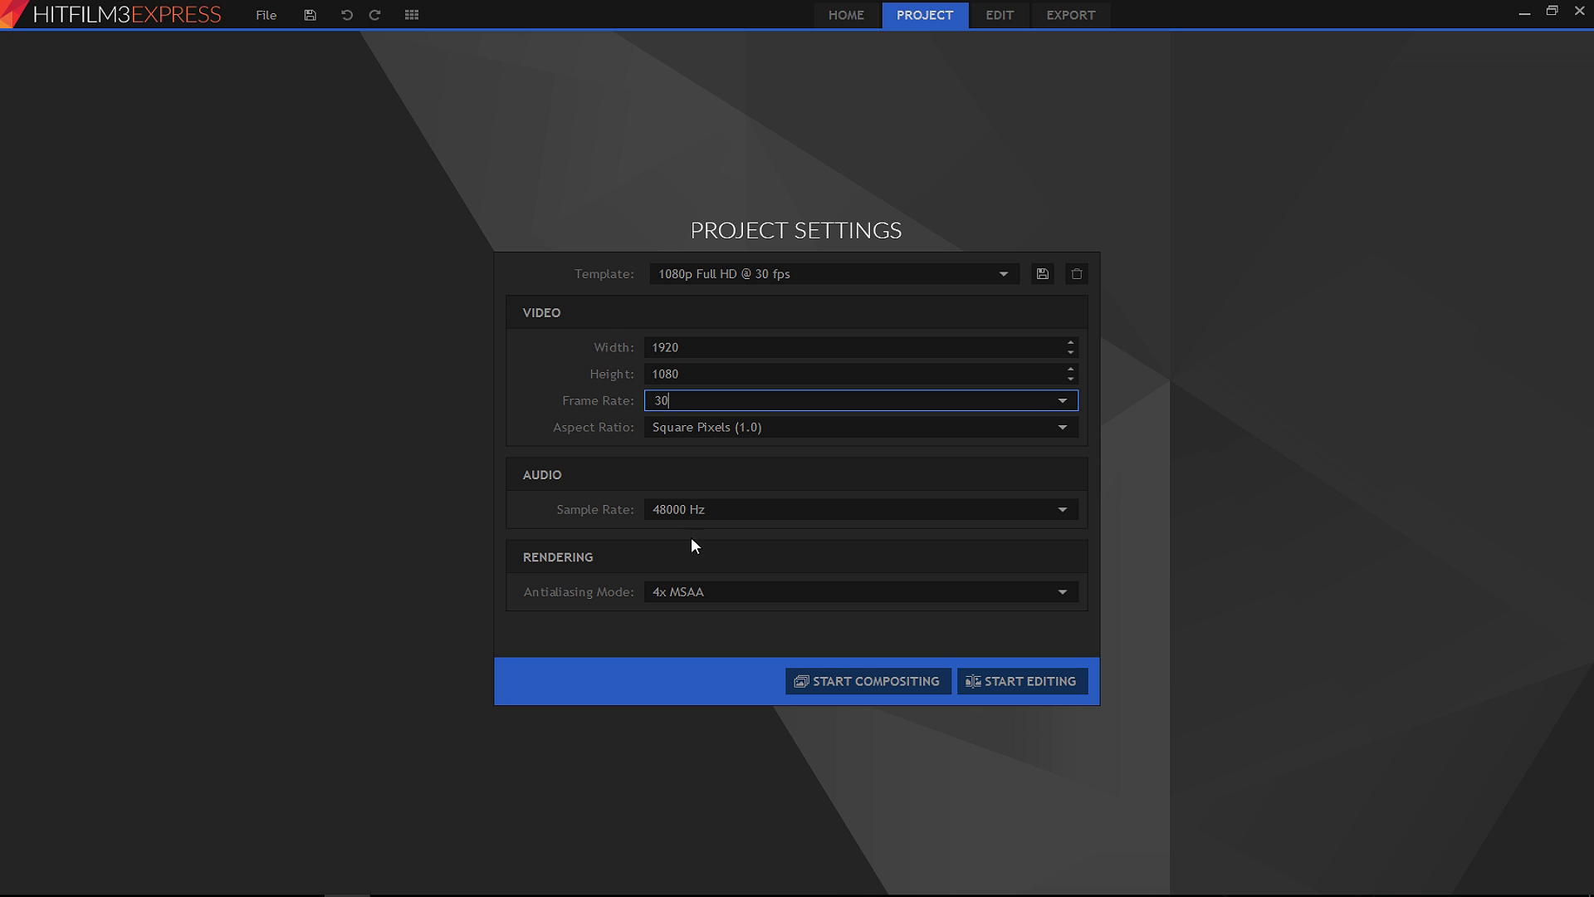
Start editing with a 48000 Hz sample rate and import DSC_0866.MOV, DSC_0868.MOV and DSC_0871.MOV as project media.
{"action": "left_click", "coordinate": [680, 517]}
{"action": "left_click", "coordinate": [743, 509]}
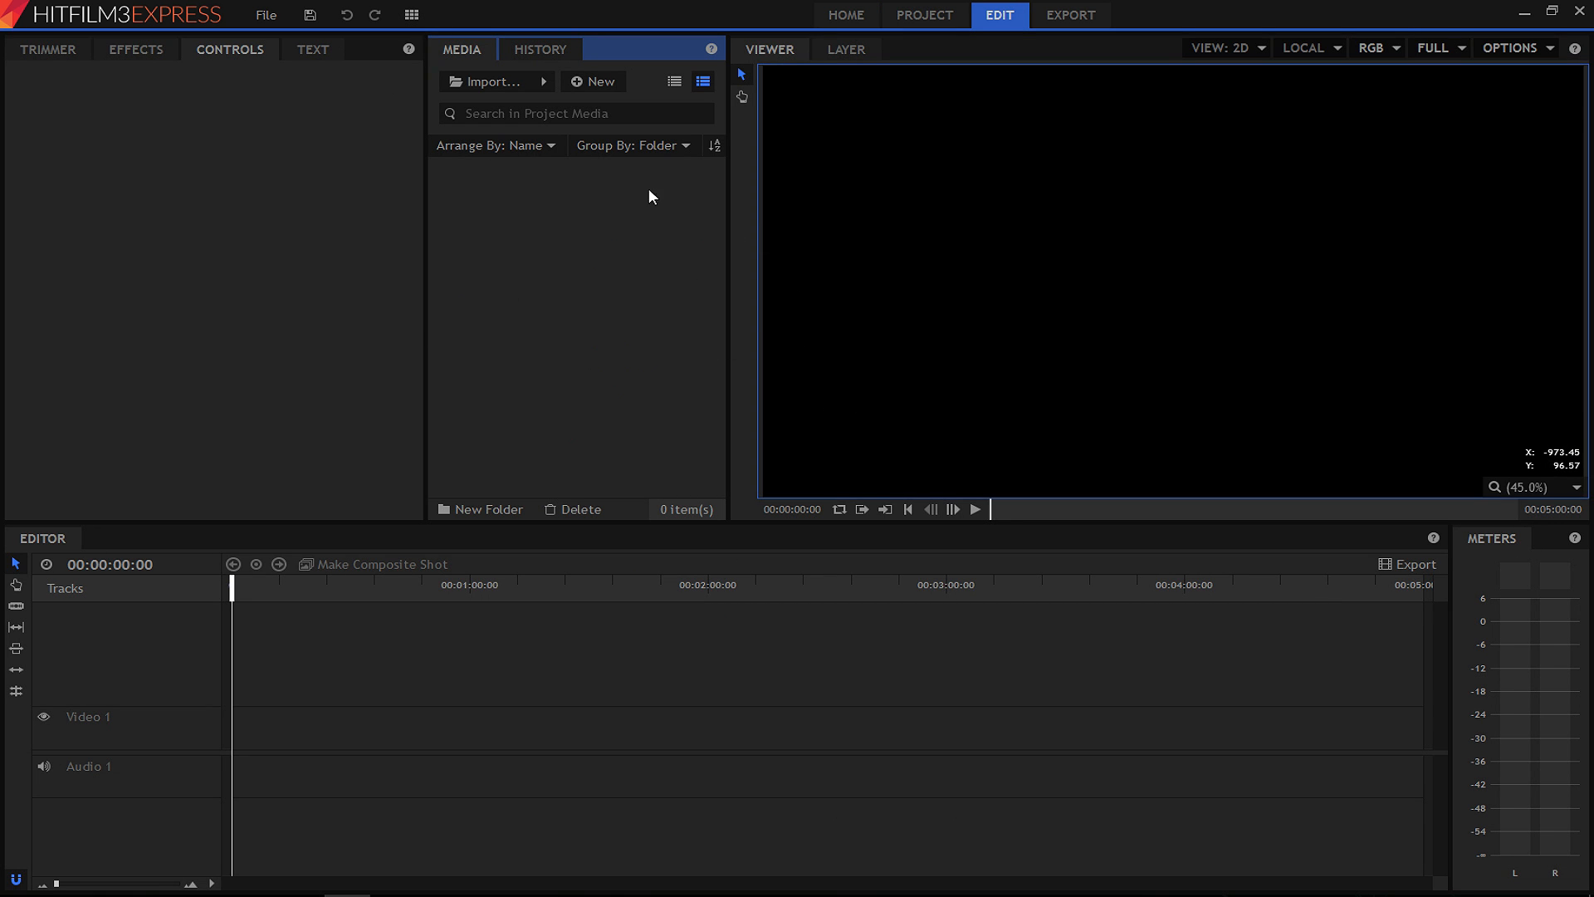
{"action": "left_click_drag", "start_coordinate": [0, 514], "coordinate": [540, 342]}
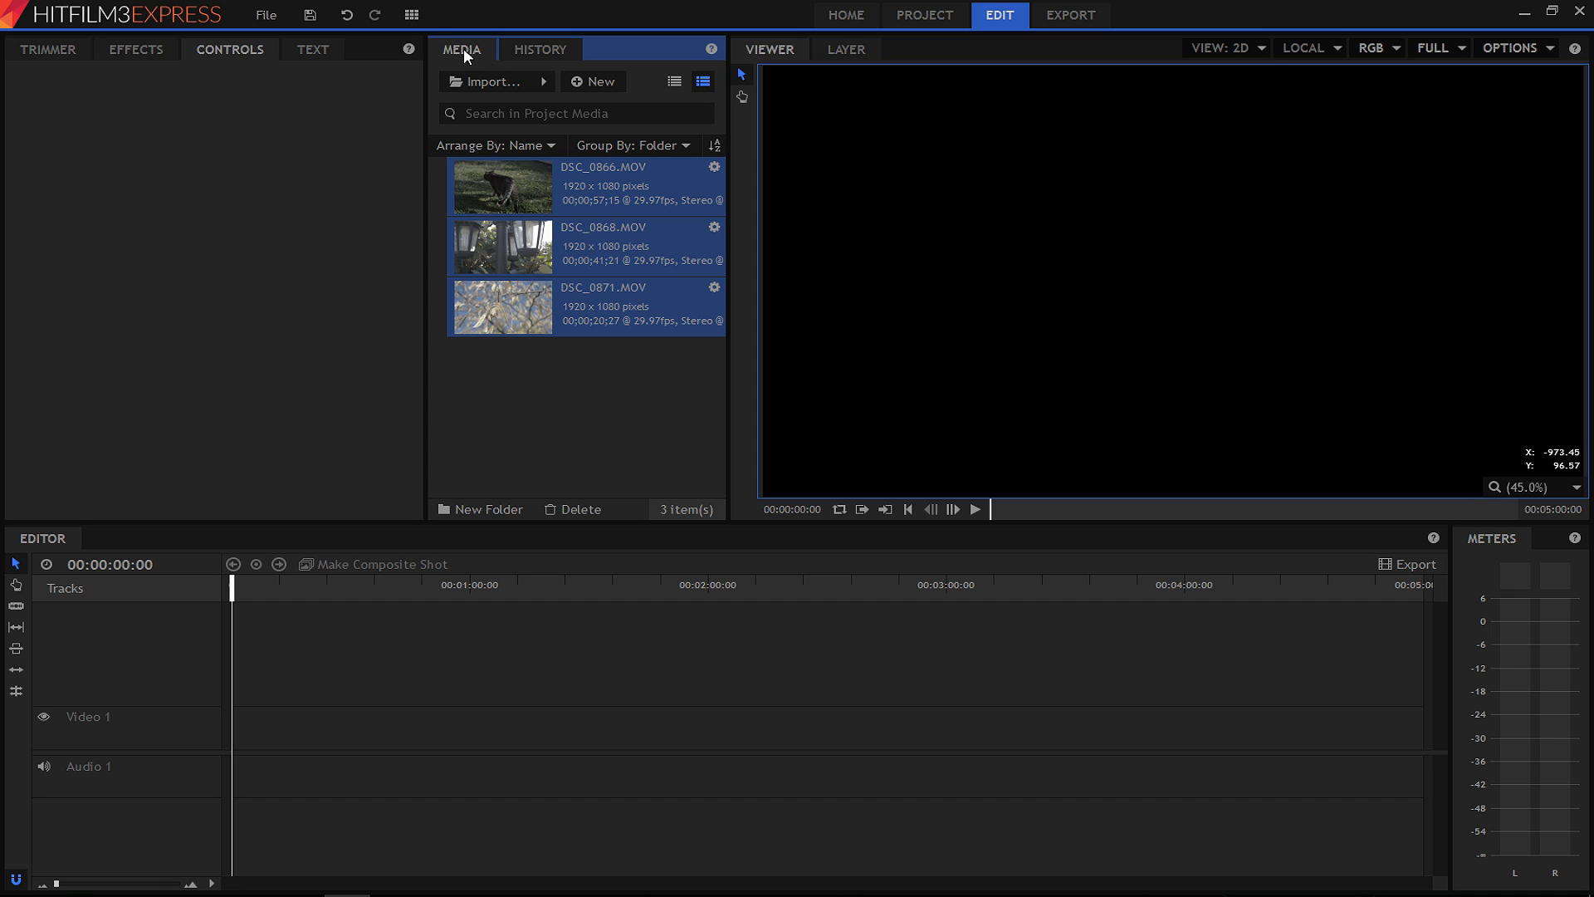
Review the project's action history and return to the media list with no clip selected.
{"action": "left_click", "coordinate": [541, 52]}
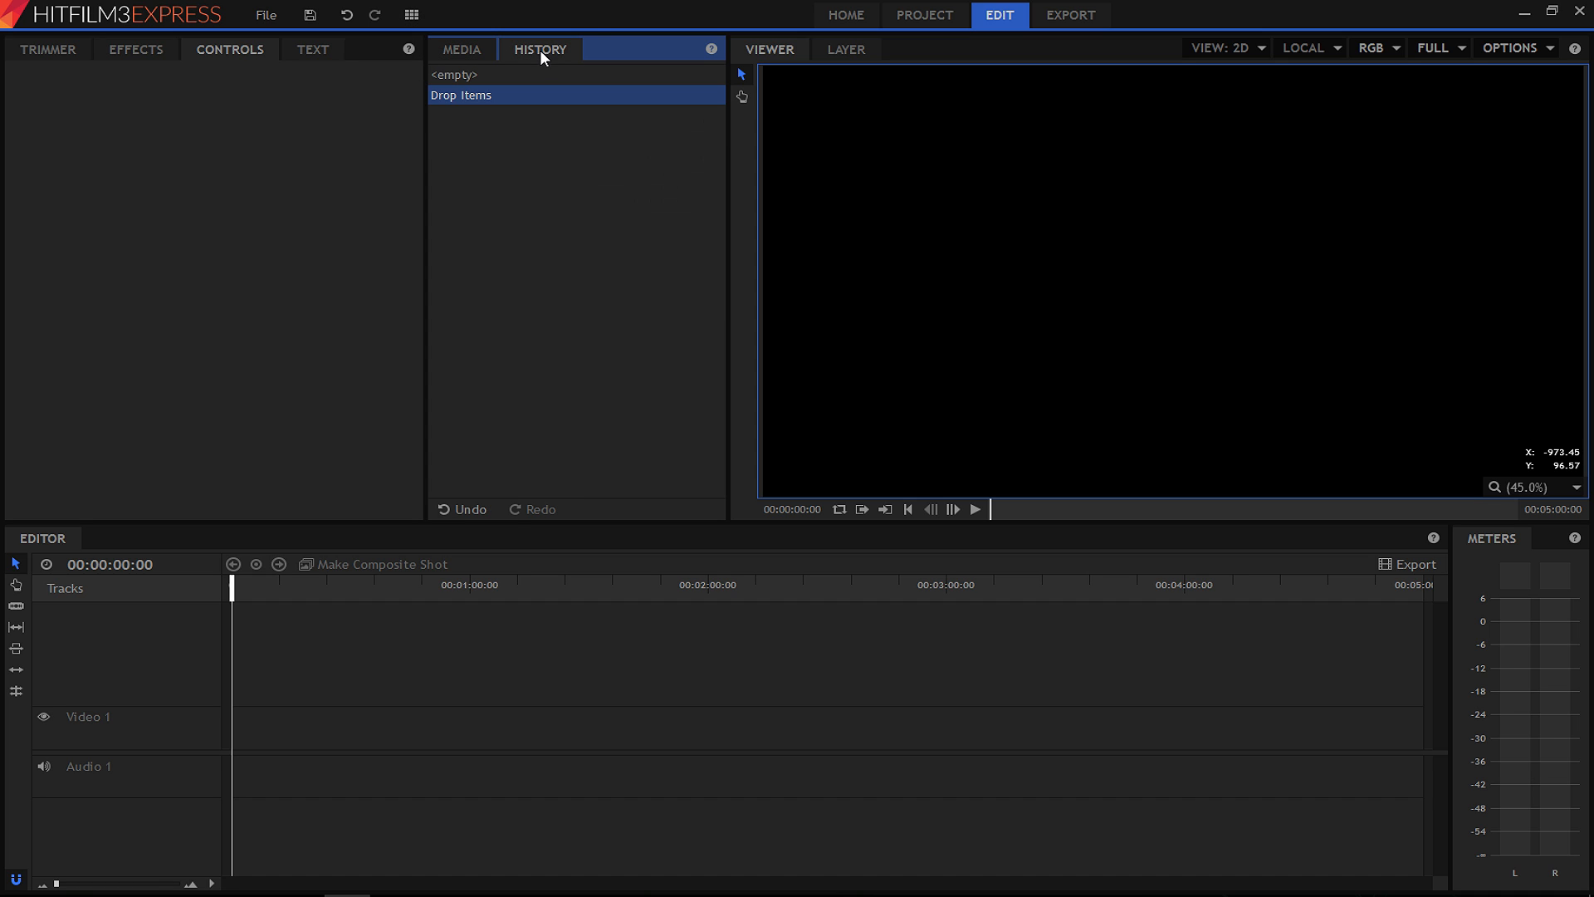
{"action": "left_click", "coordinate": [475, 54]}
{"action": "left_click", "coordinate": [524, 51]}
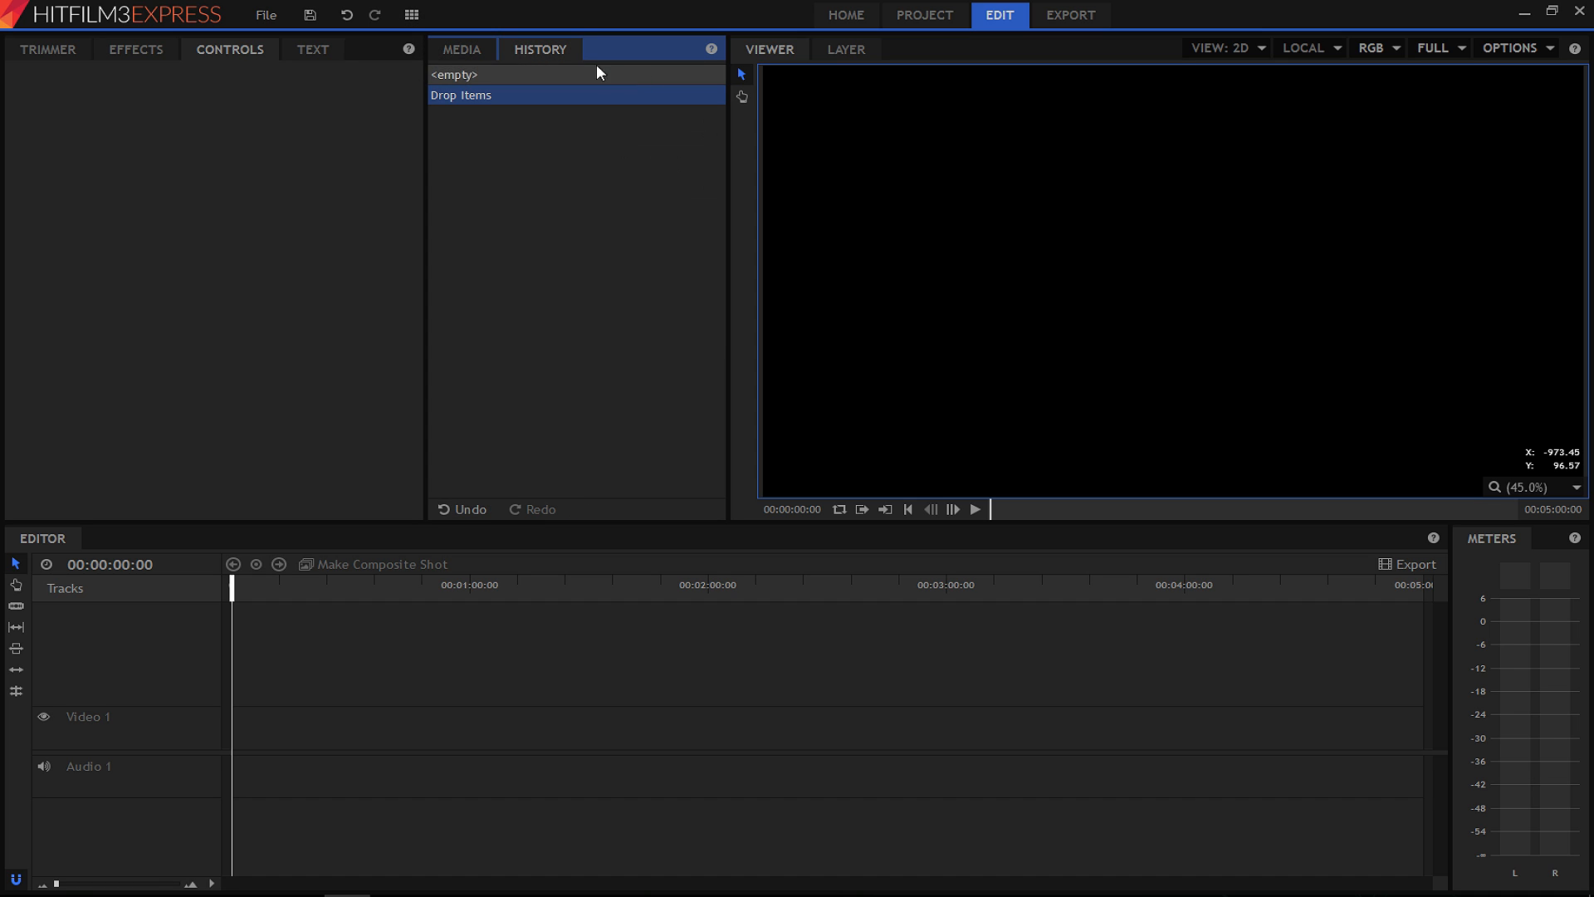
{"action": "left_click", "coordinate": [459, 50]}
{"action": "mouse_move", "coordinate": [540, 53]}
{"action": "left_mouse_down"}
{"action": "mouse_move", "coordinate": [307, 121]}
{"action": "mouse_move", "coordinate": [256, 267]}
{"action": "mouse_move", "coordinate": [200, 235]}
{"action": "mouse_move", "coordinate": [463, 177]}
{"action": "mouse_move", "coordinate": [559, 67]}
{"action": "mouse_move", "coordinate": [547, 57]}
{"action": "left_mouse_up"}
{"action": "left_click", "coordinate": [462, 50]}
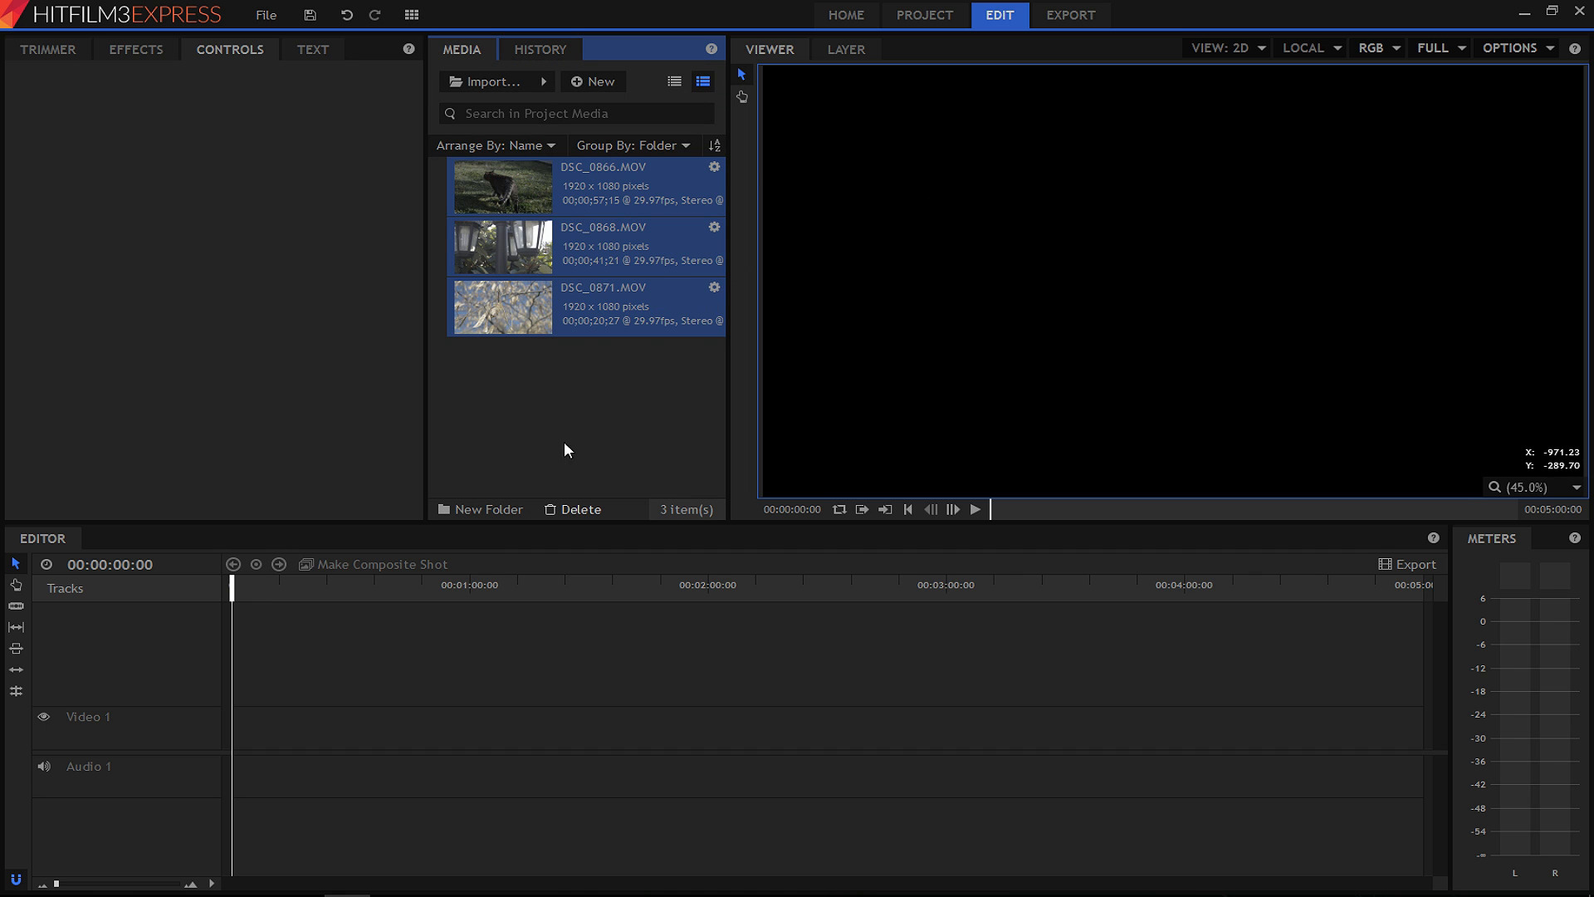
{"action": "left_click", "coordinate": [540, 433]}
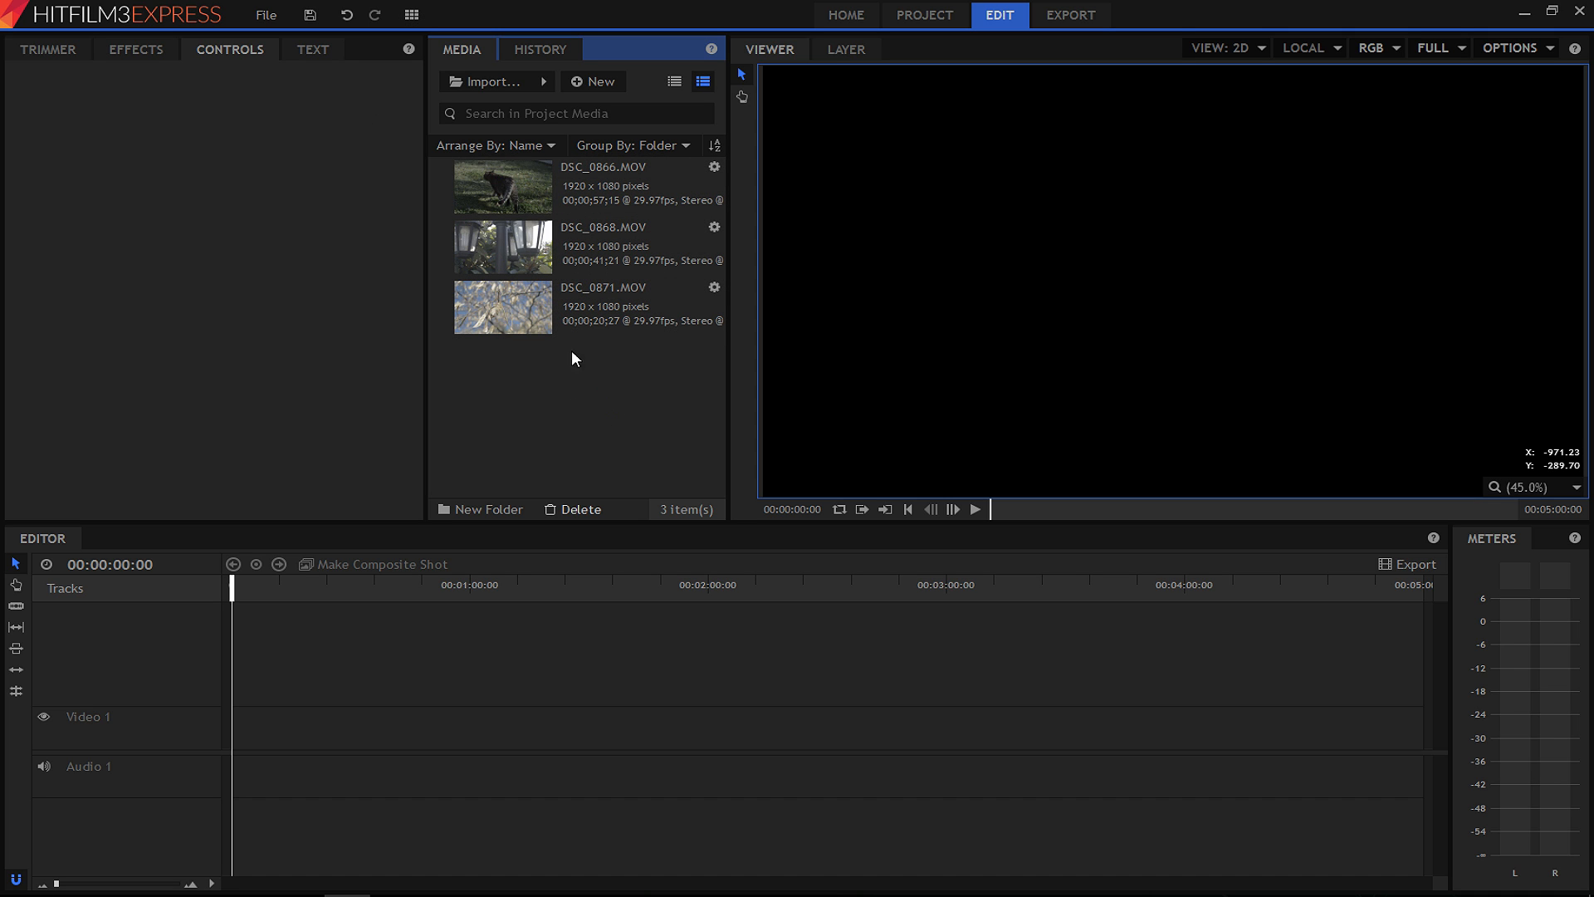
Place DSC_0866.MOV on the Video 1 track without matching the sequence settings to the clip, and delete it from the timeline.
{"action": "left_click_drag", "start_coordinate": [522, 173], "coordinate": [253, 734]}
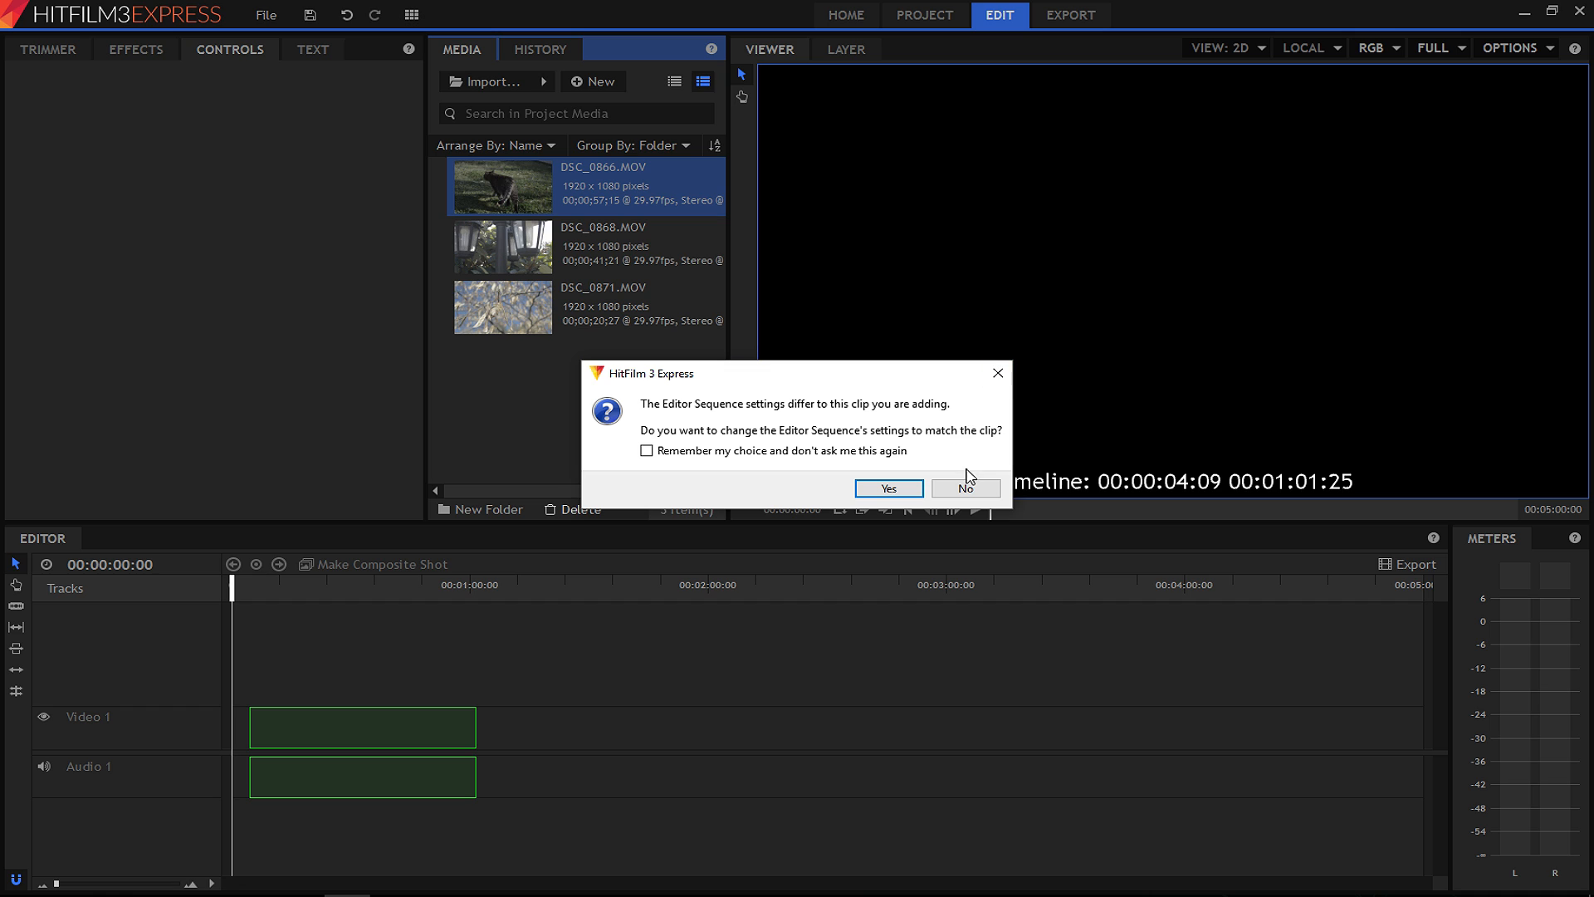
{"action": "left_click", "coordinate": [956, 485]}
{"action": "key", "text": "Delete"}
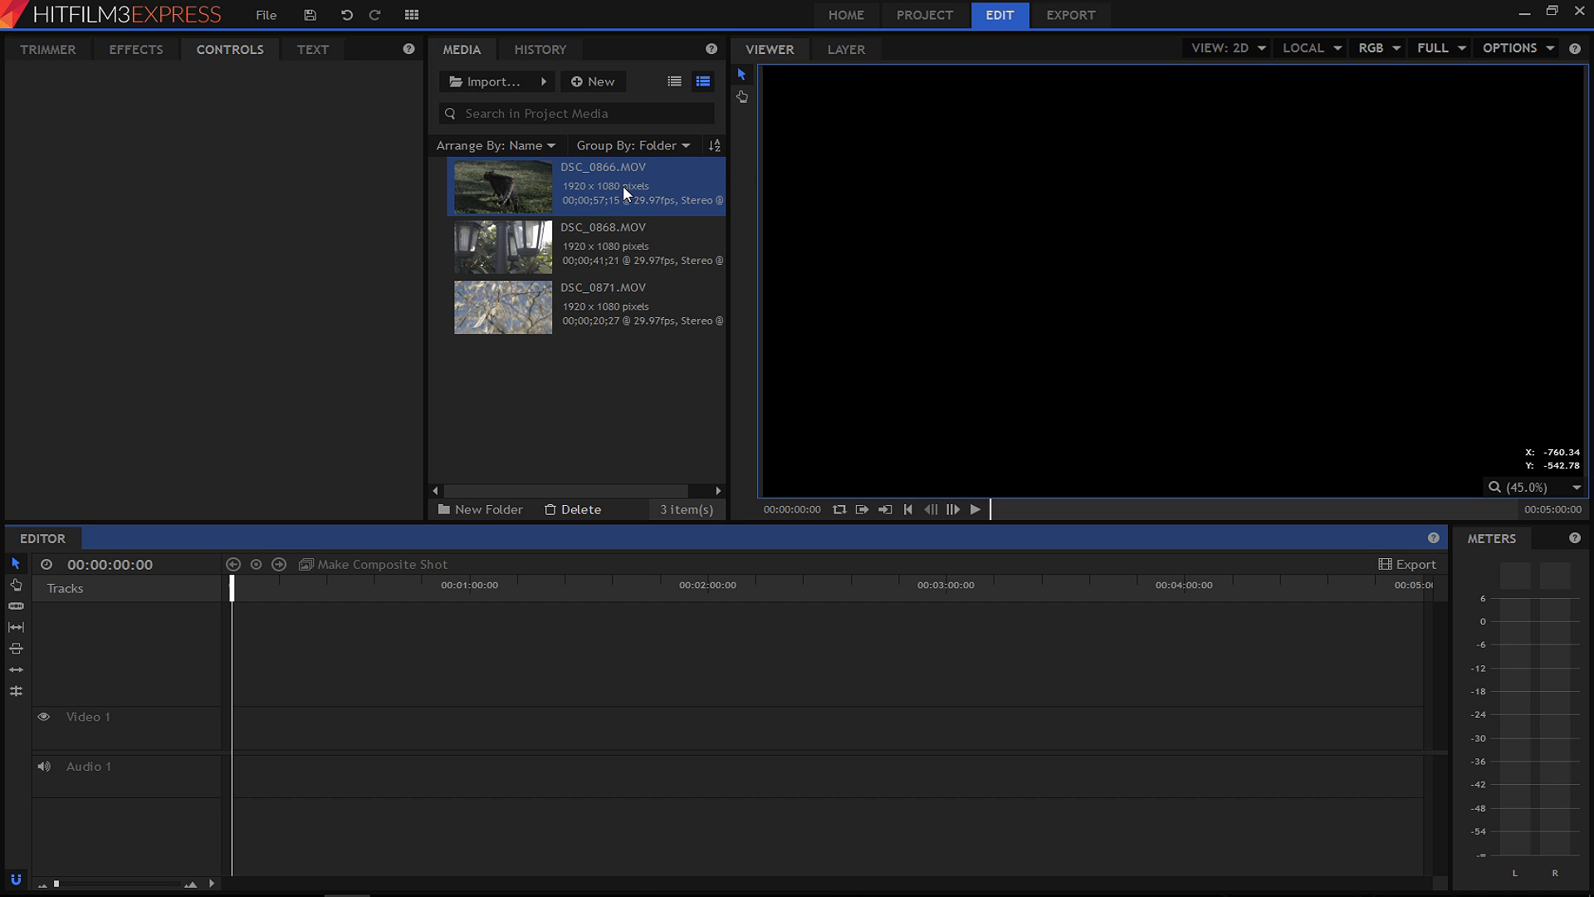
Check the project settings, and add DSC_0866.MOV to the Video 1 track with the editor sequence settings changed to match the clip.
{"action": "left_click", "coordinate": [921, 17]}
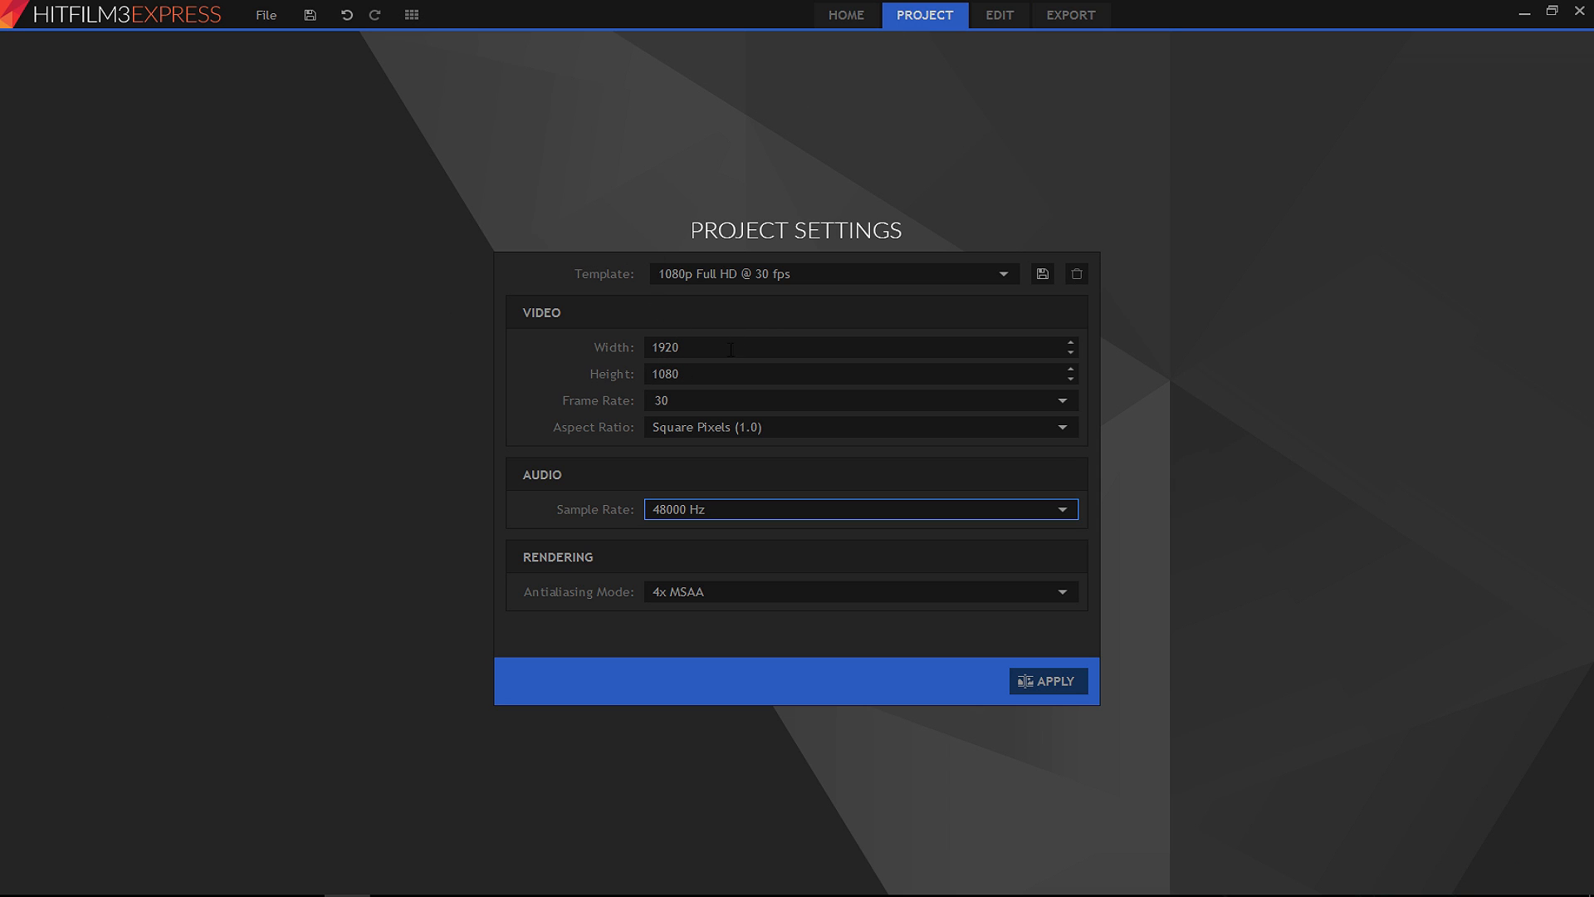
{"action": "left_click", "coordinate": [1002, 18]}
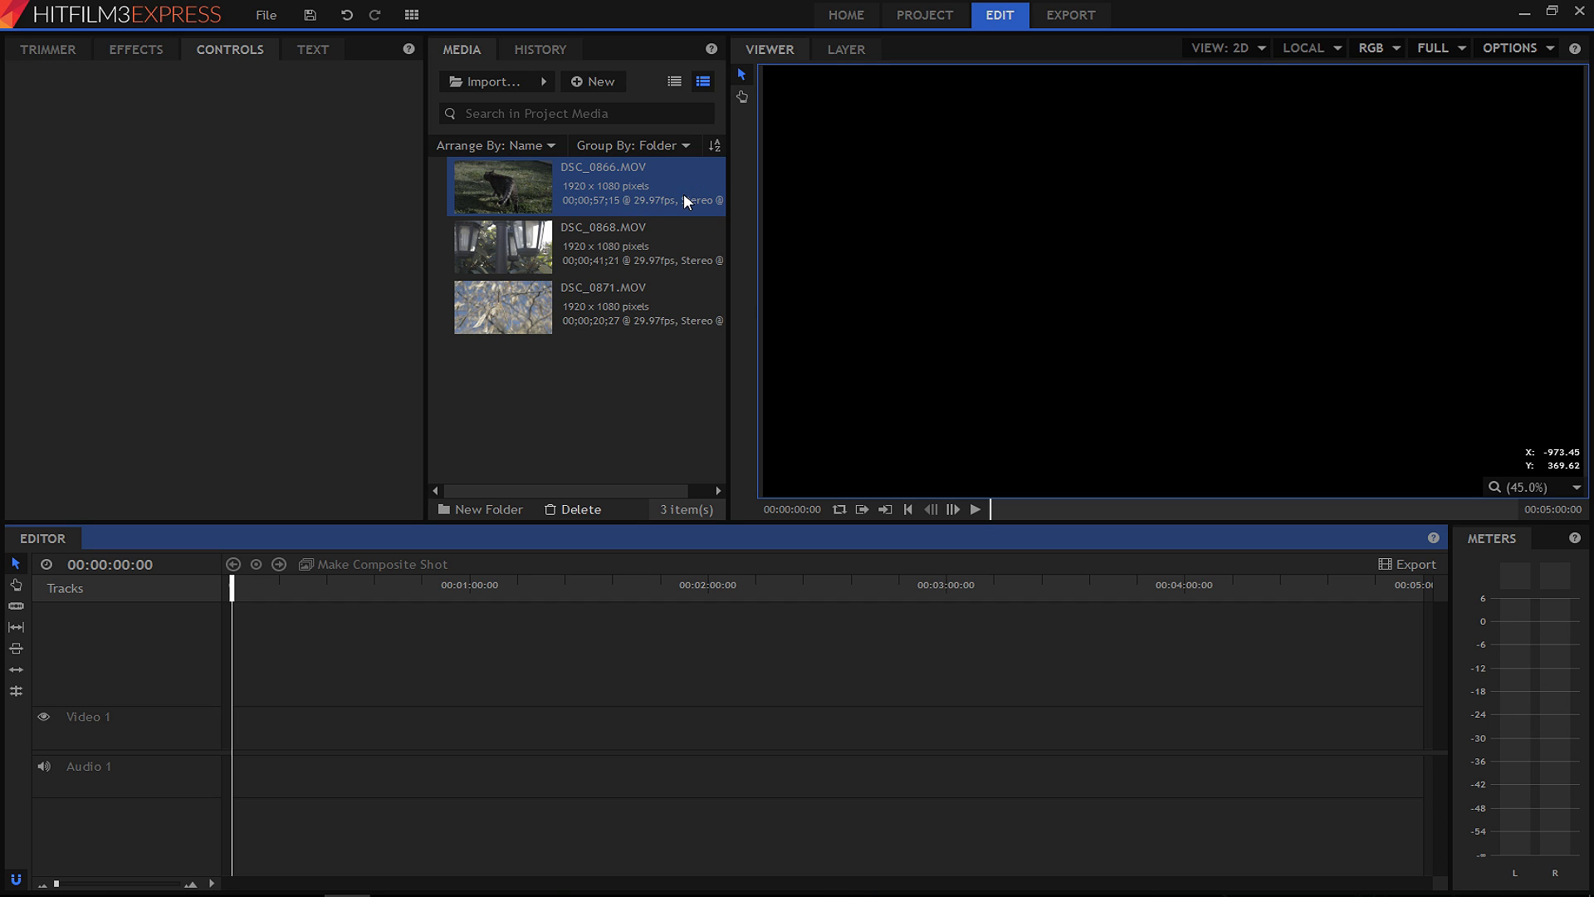
{"action": "left_click_drag", "start_coordinate": [645, 193], "coordinate": [350, 727]}
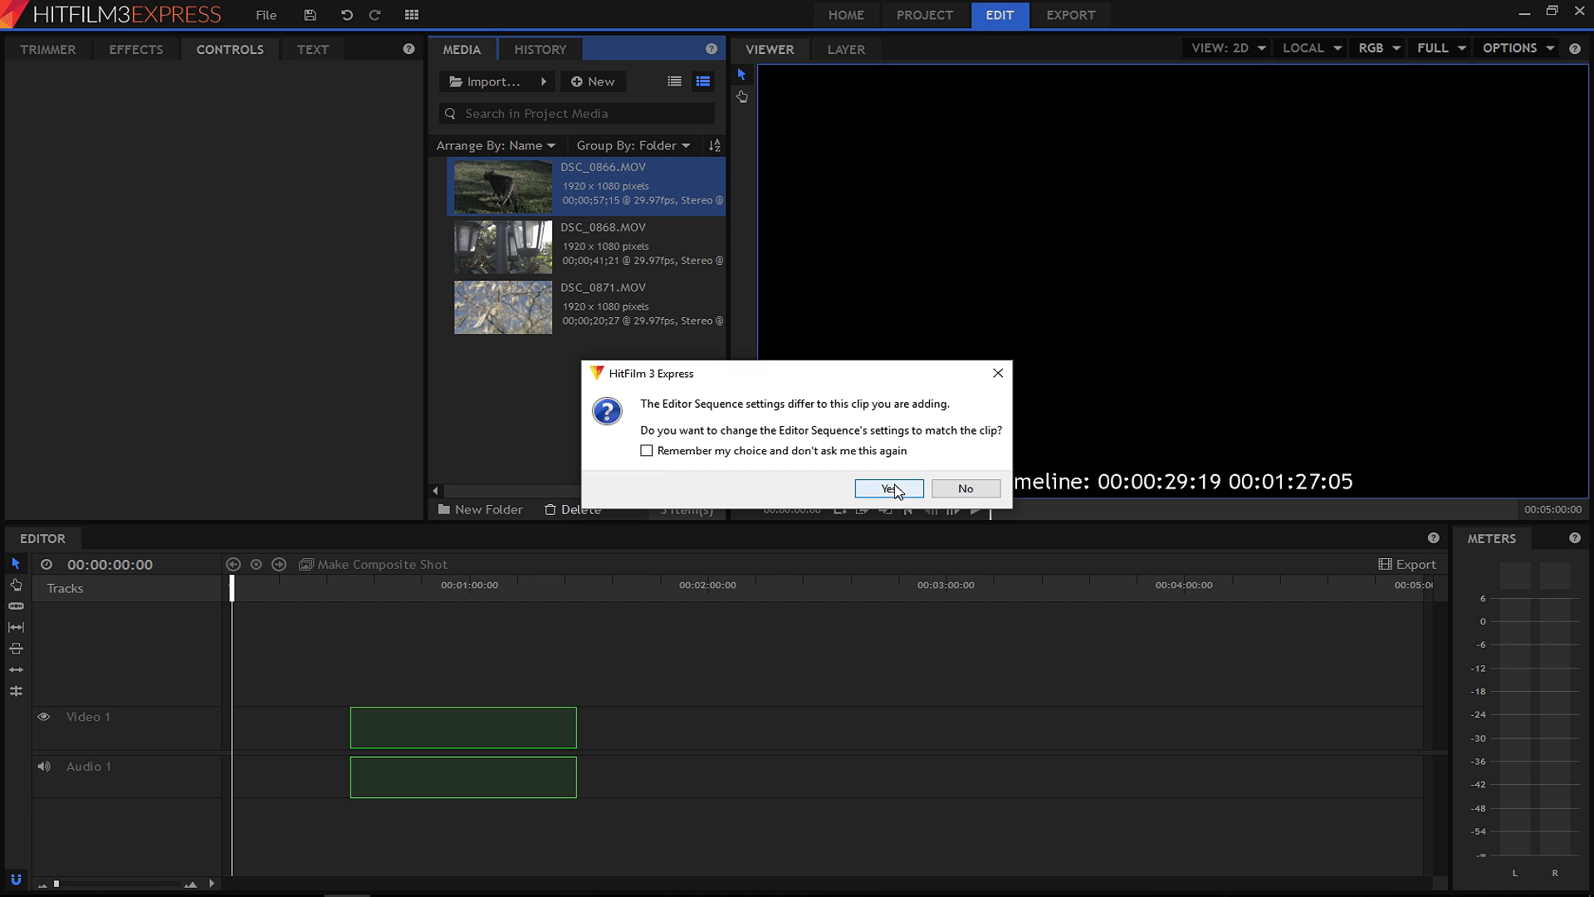
{"action": "left_click", "coordinate": [894, 489]}
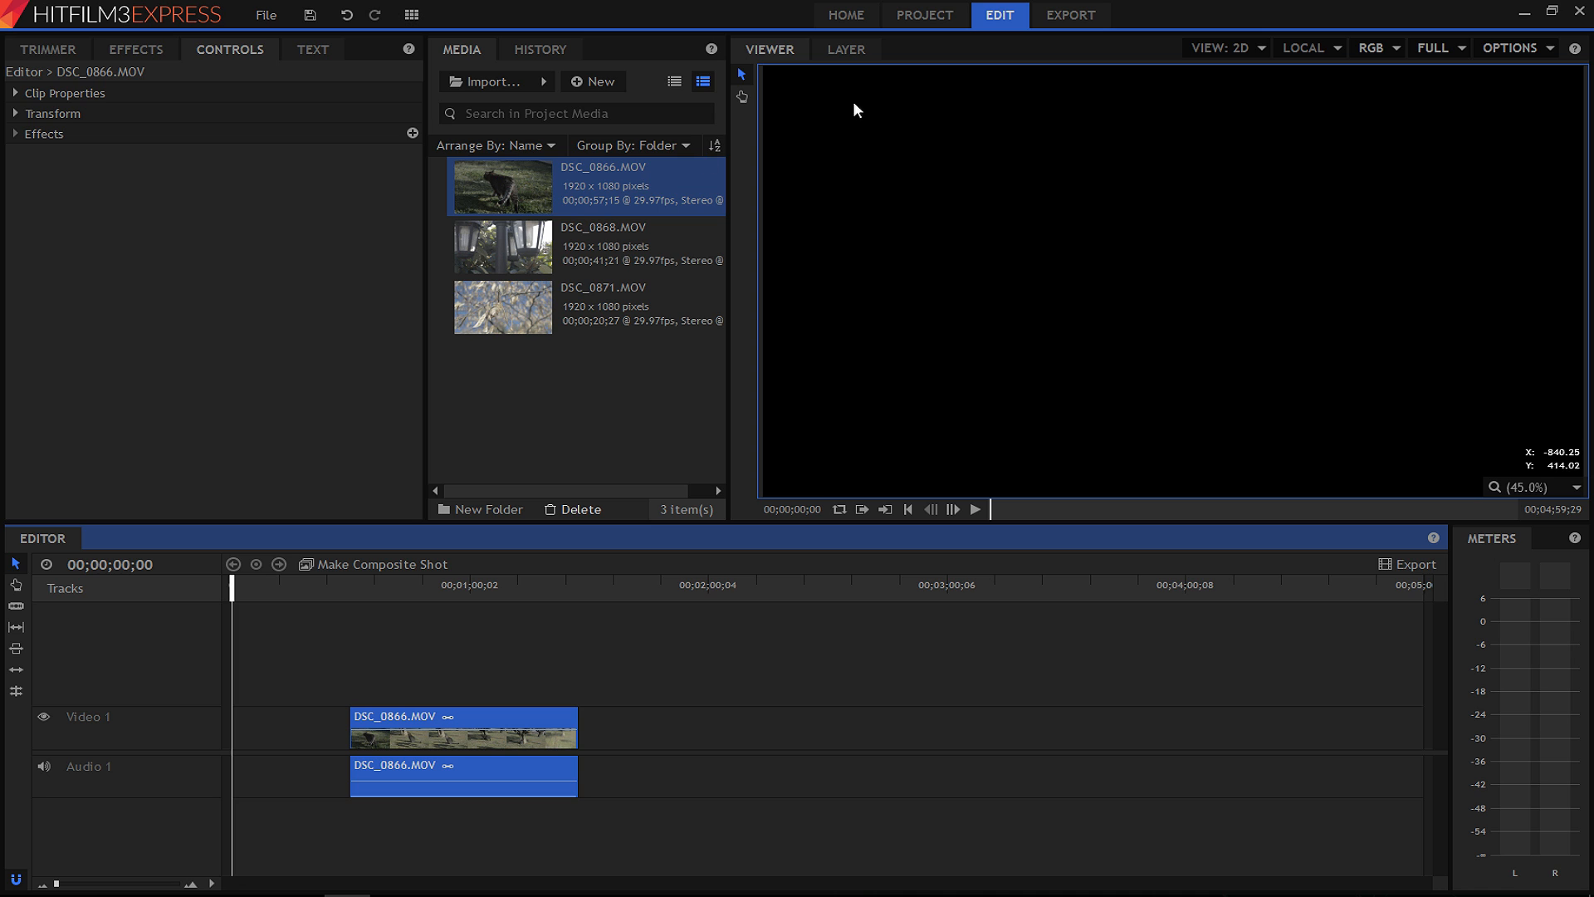
Check the project settings again and return to editing without saving any changes to them.
{"action": "left_click", "coordinate": [933, 16]}
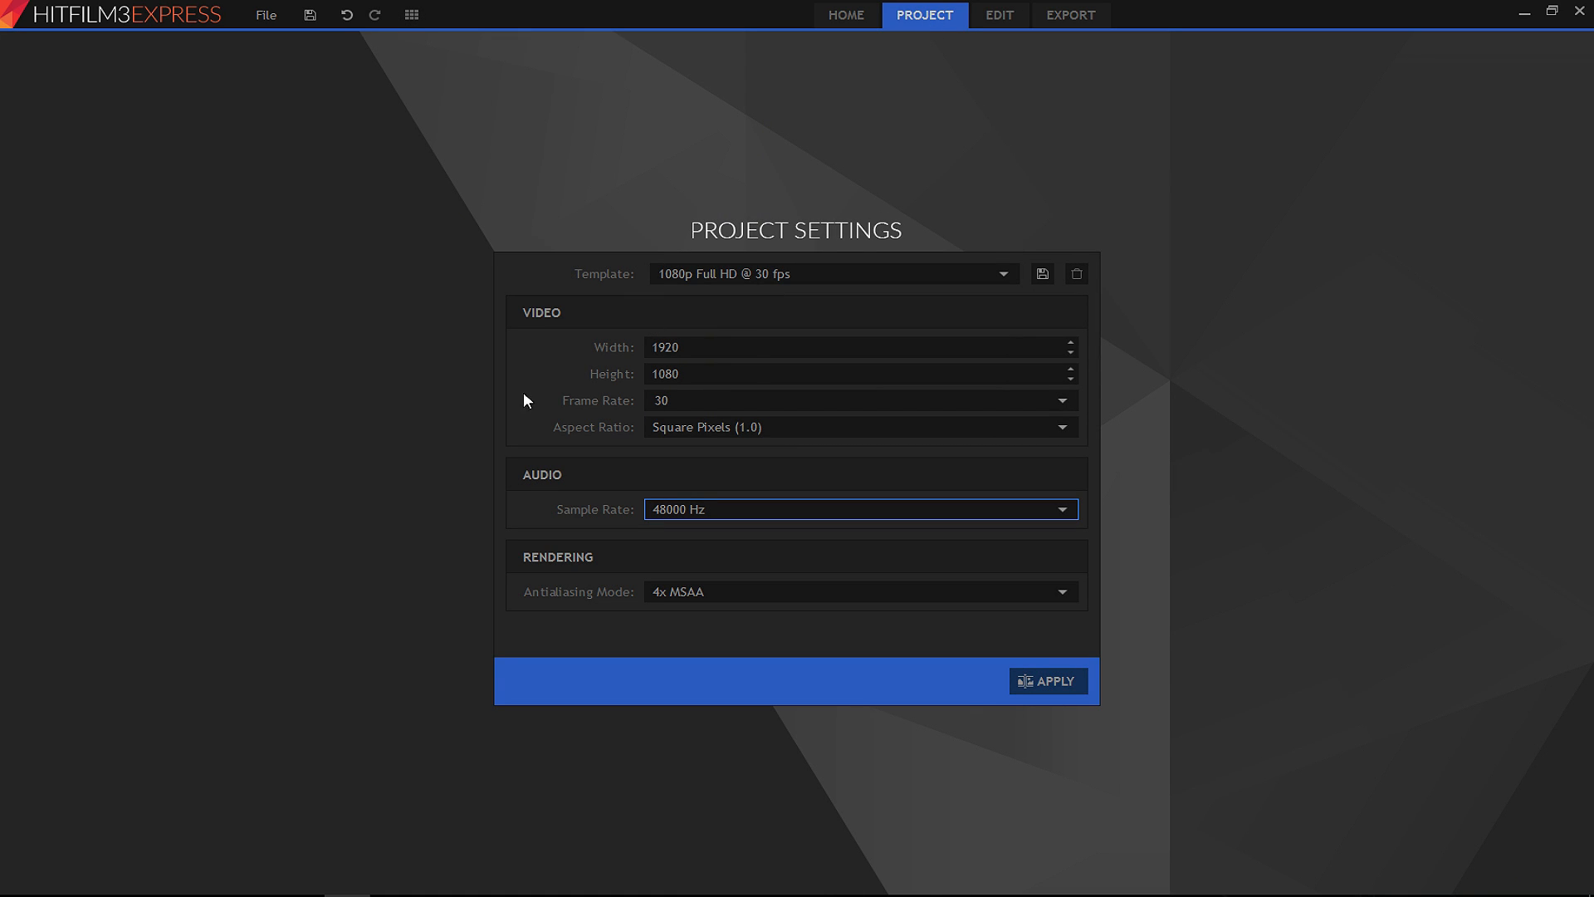
{"action": "left_click", "coordinate": [1000, 14]}
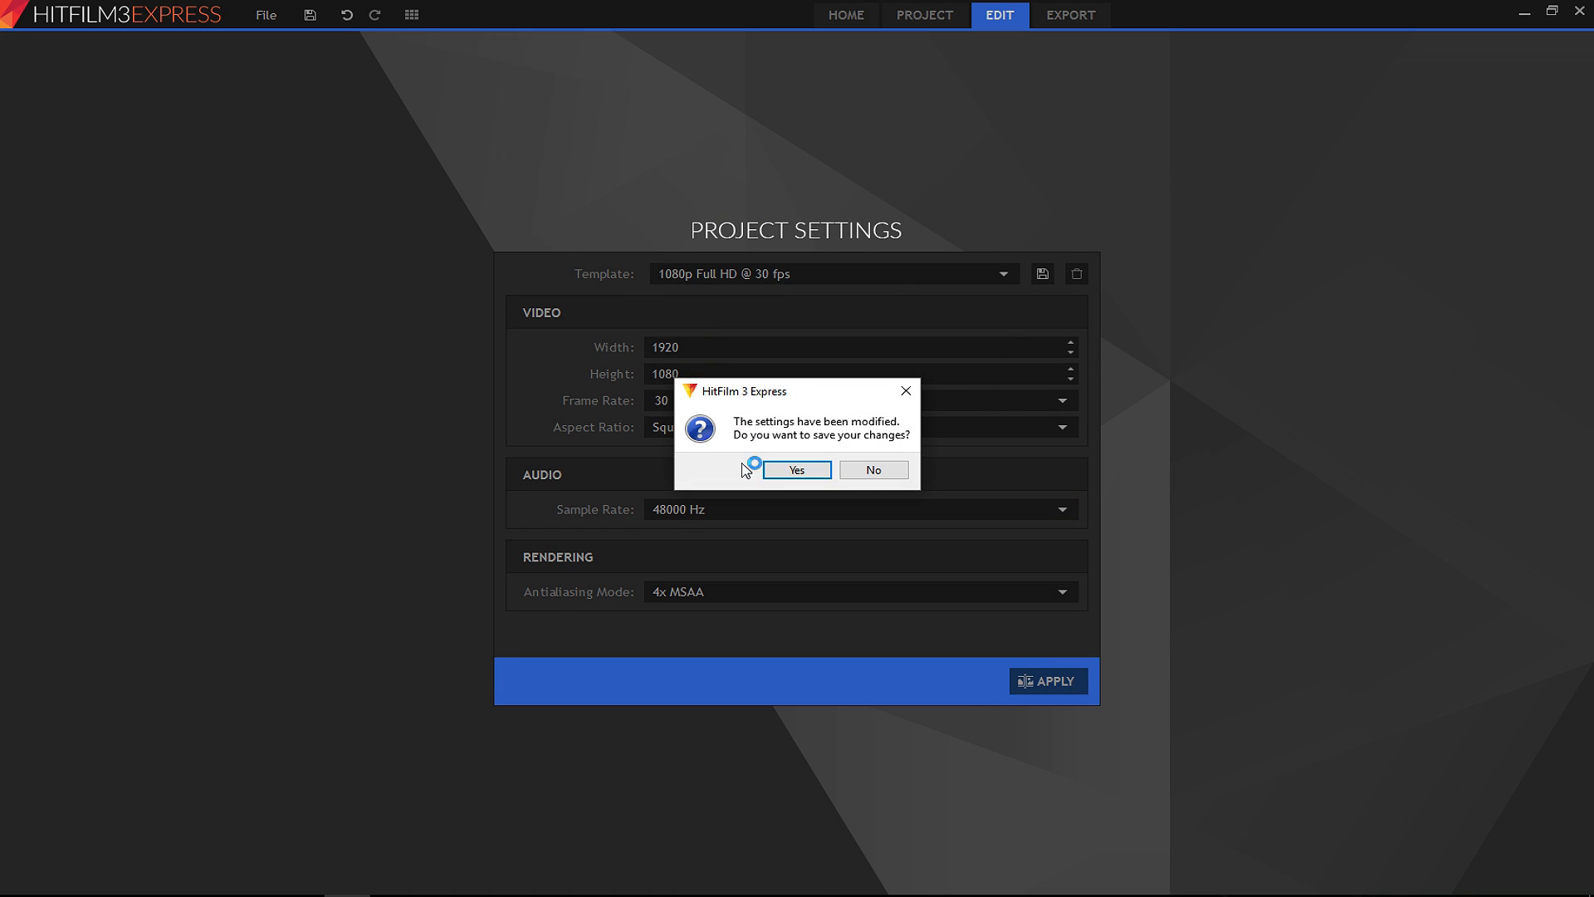
{"action": "left_click", "coordinate": [871, 470]}
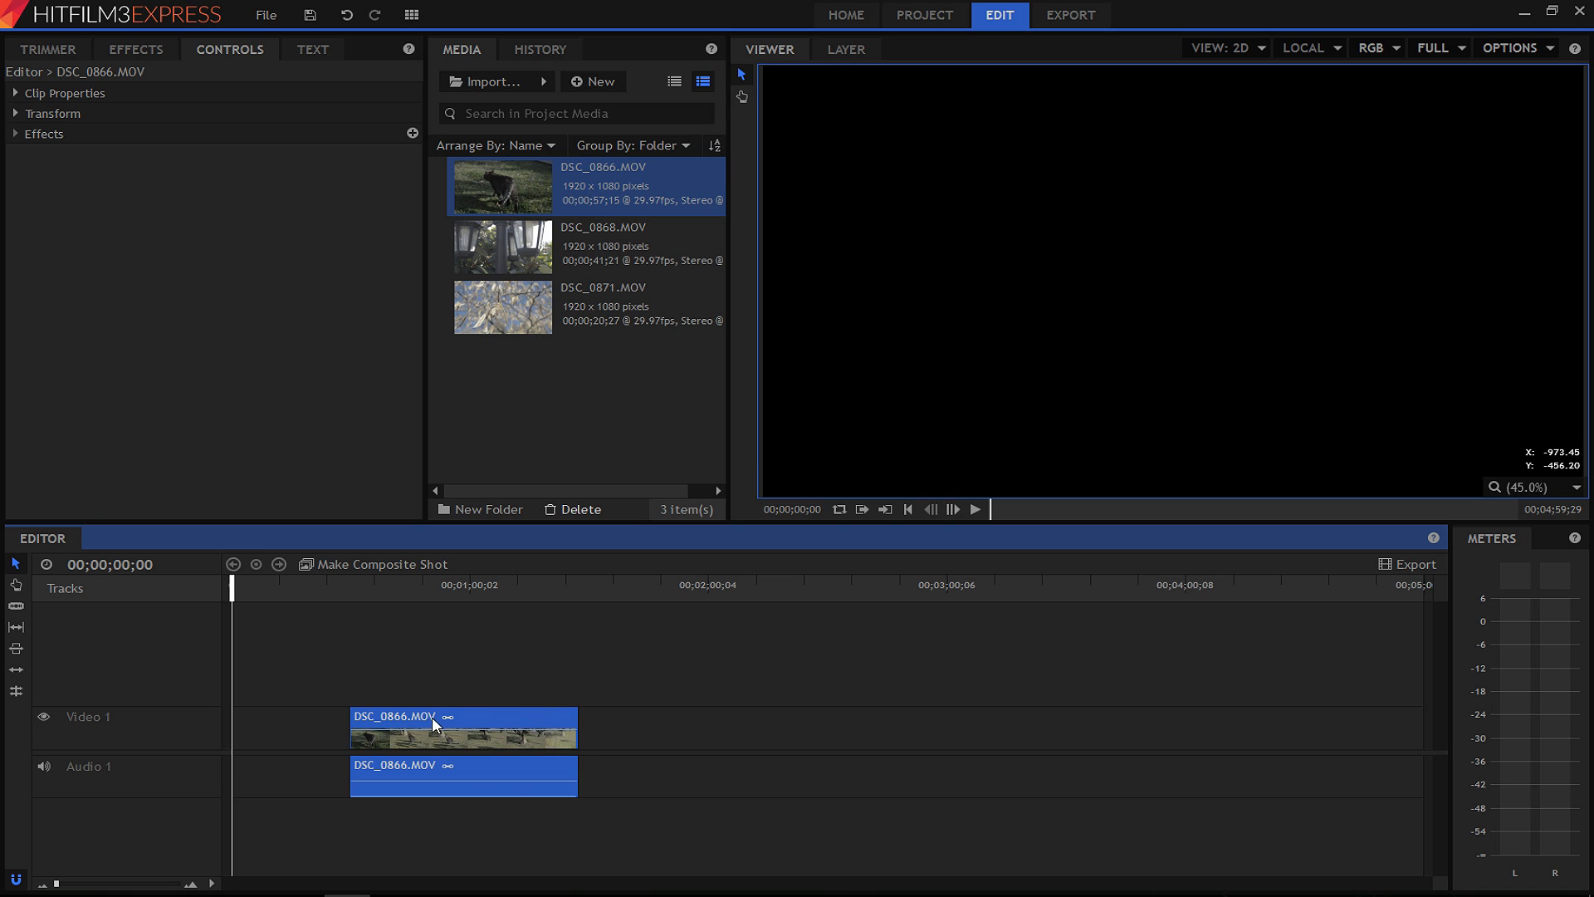
Move the DSC_0866.MOV clip to the start of the timeline and preview its opening seconds.
{"action": "left_click_drag", "start_coordinate": [372, 724], "coordinate": [247, 730]}
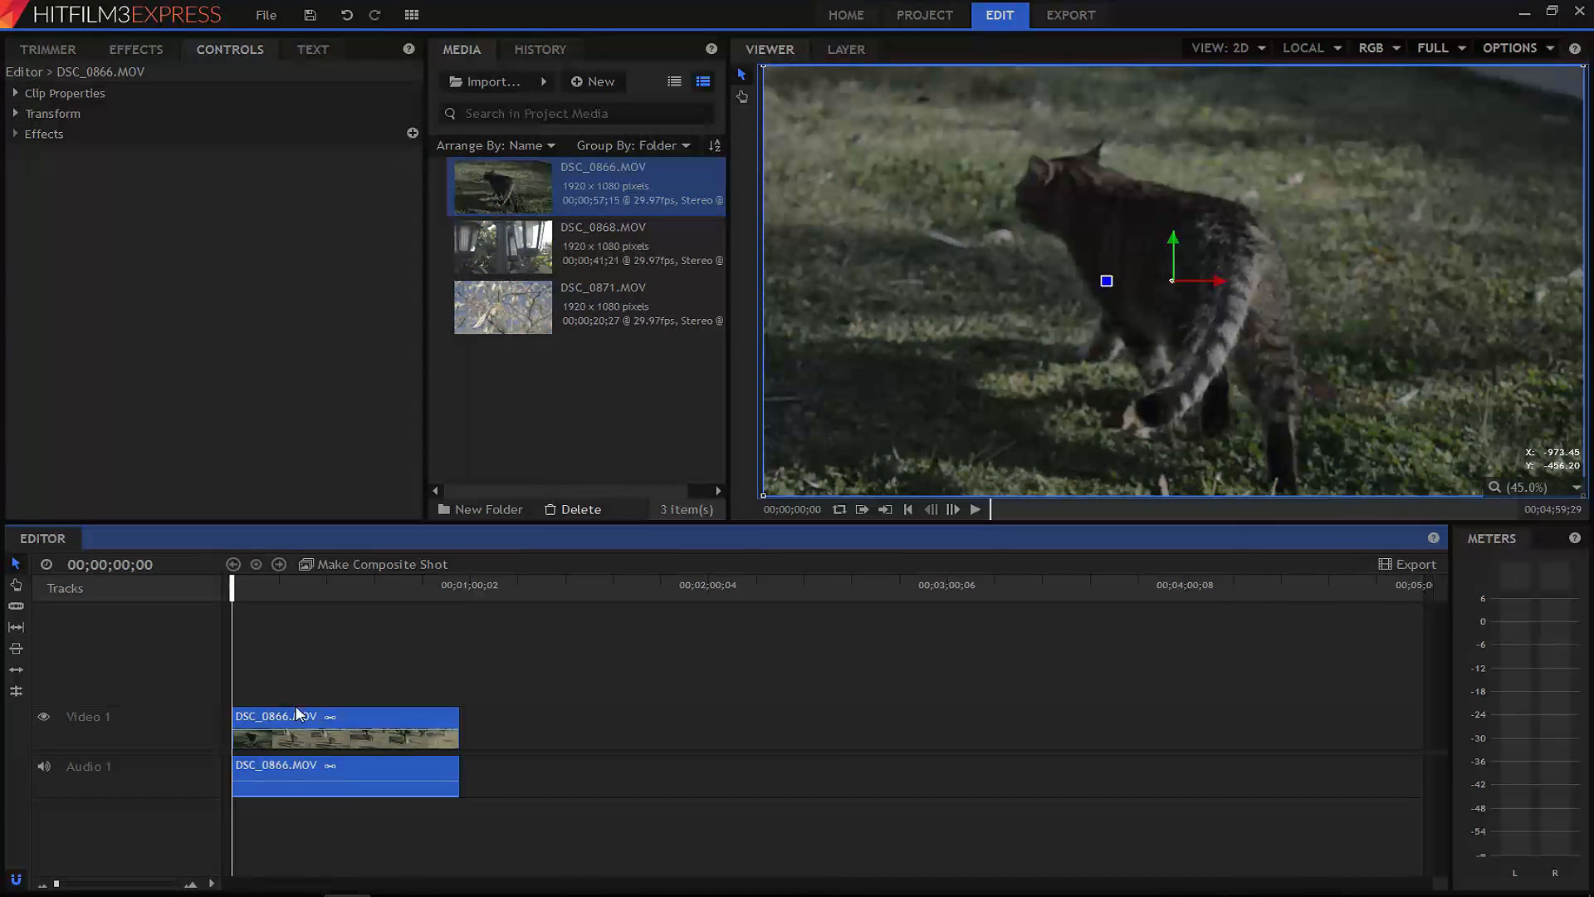
{"action": "key", "text": "space"}
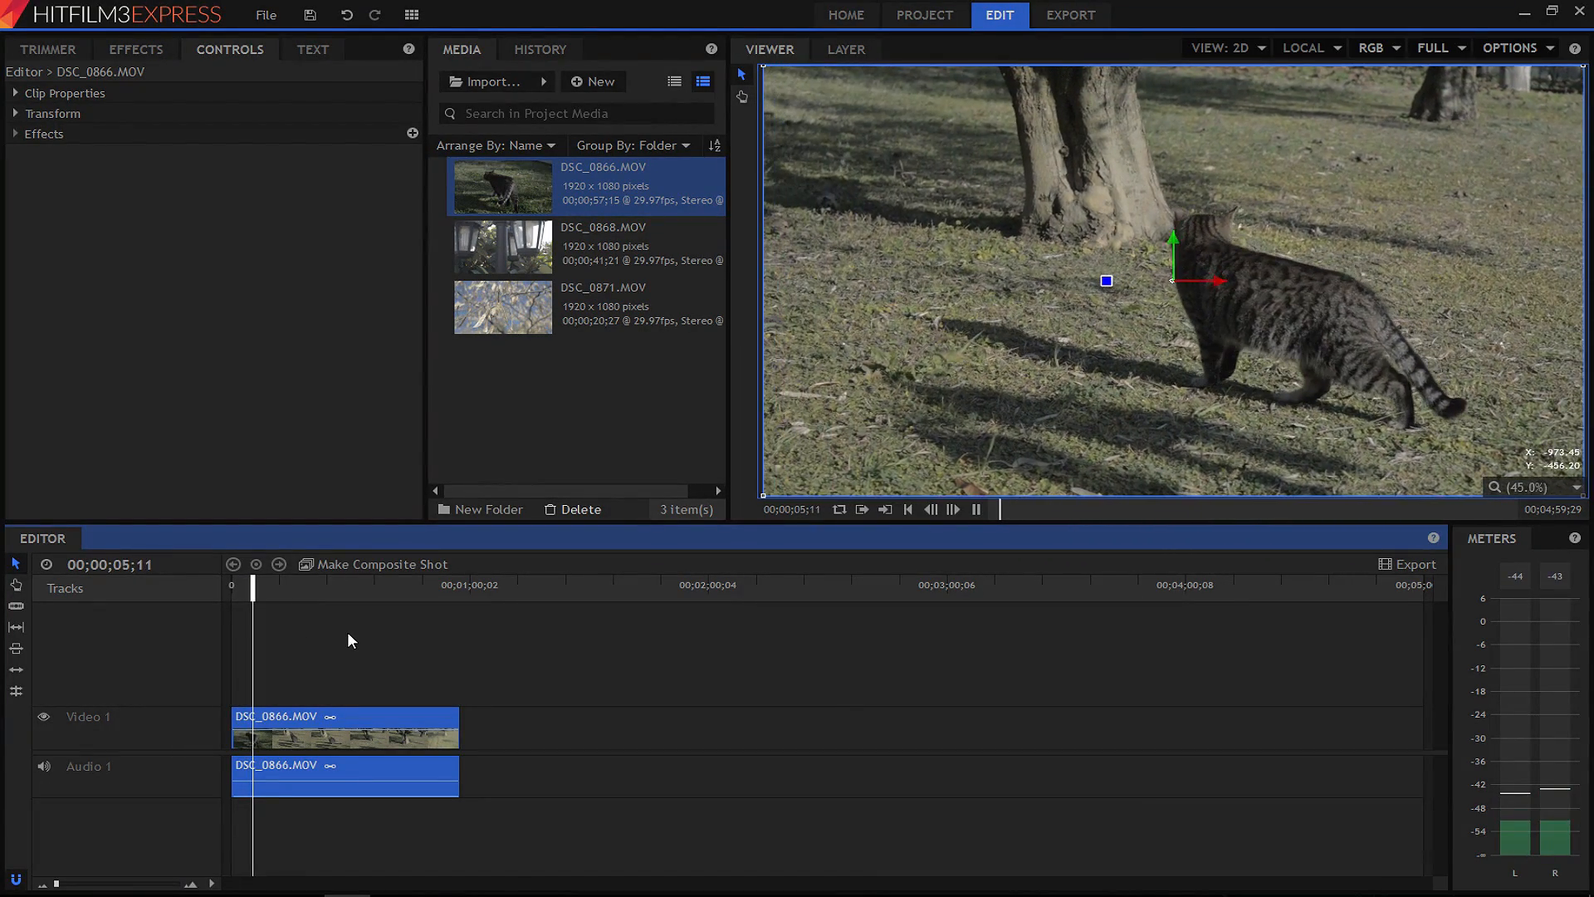
{"action": "key", "text": "space"}
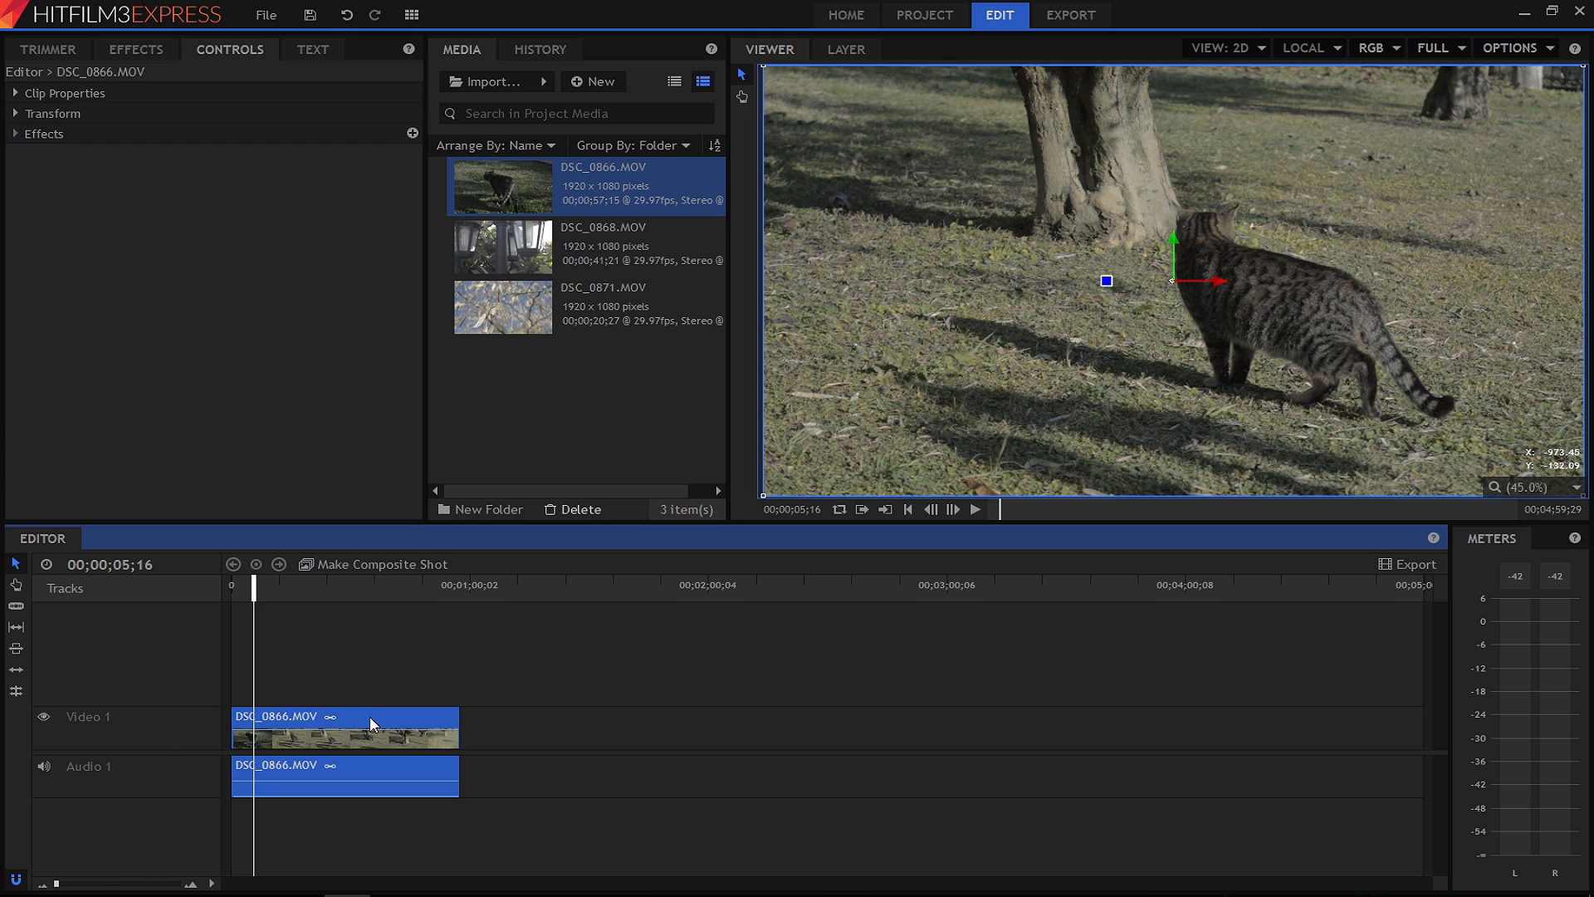
Delete the clip from the timeline and open DSC_0866.MOV from the project media in the Trimmer.
{"action": "key", "text": "Delete"}
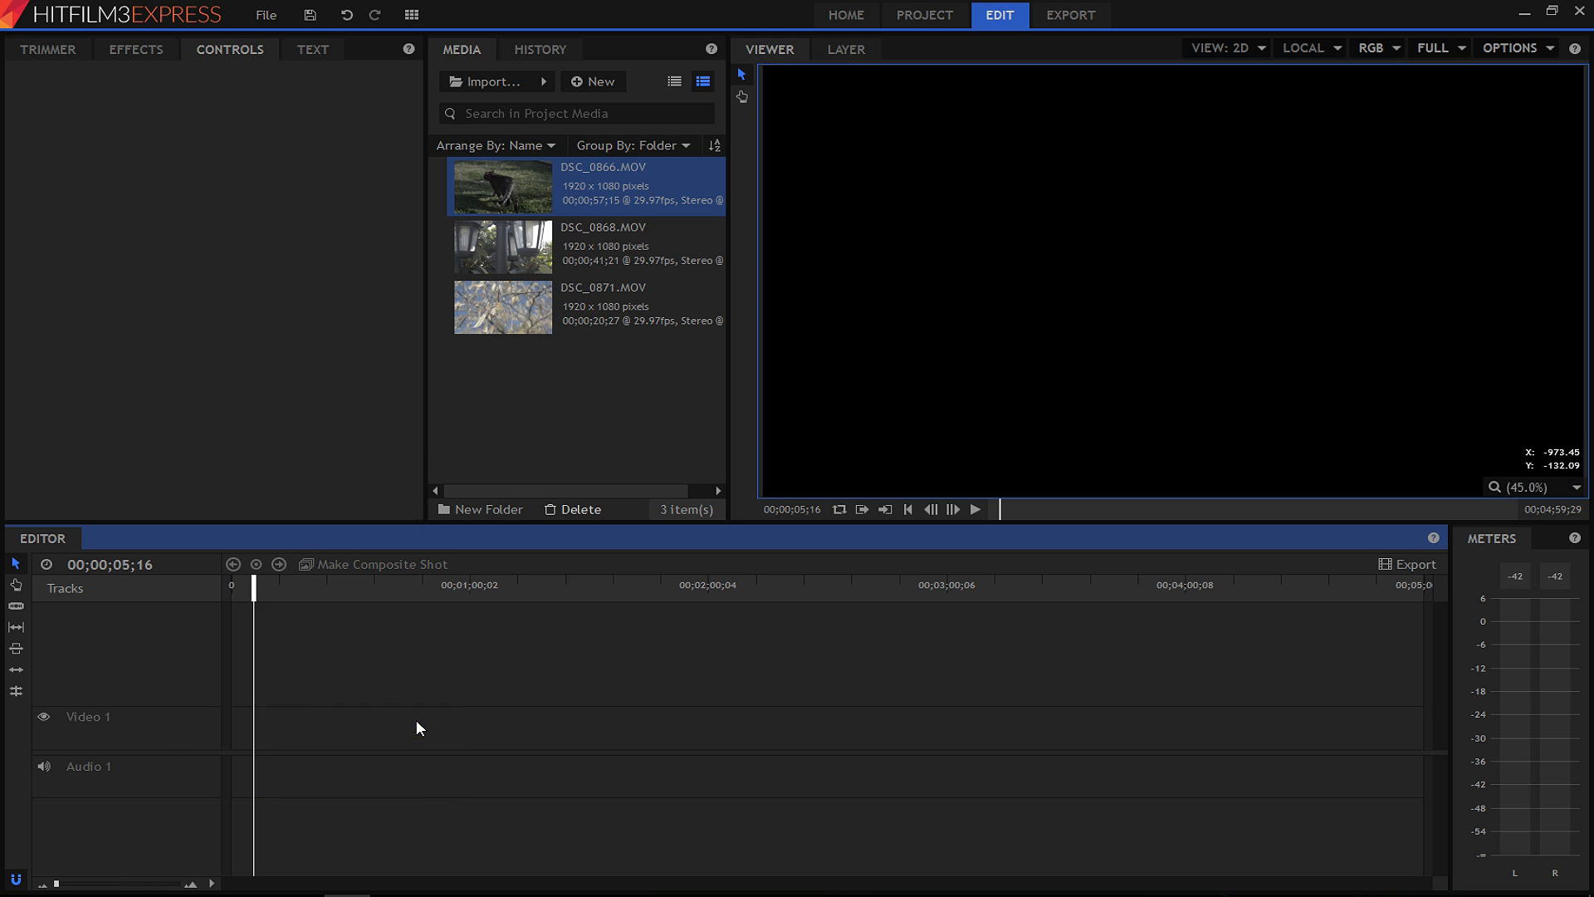
{"action": "left_click", "coordinate": [520, 160]}
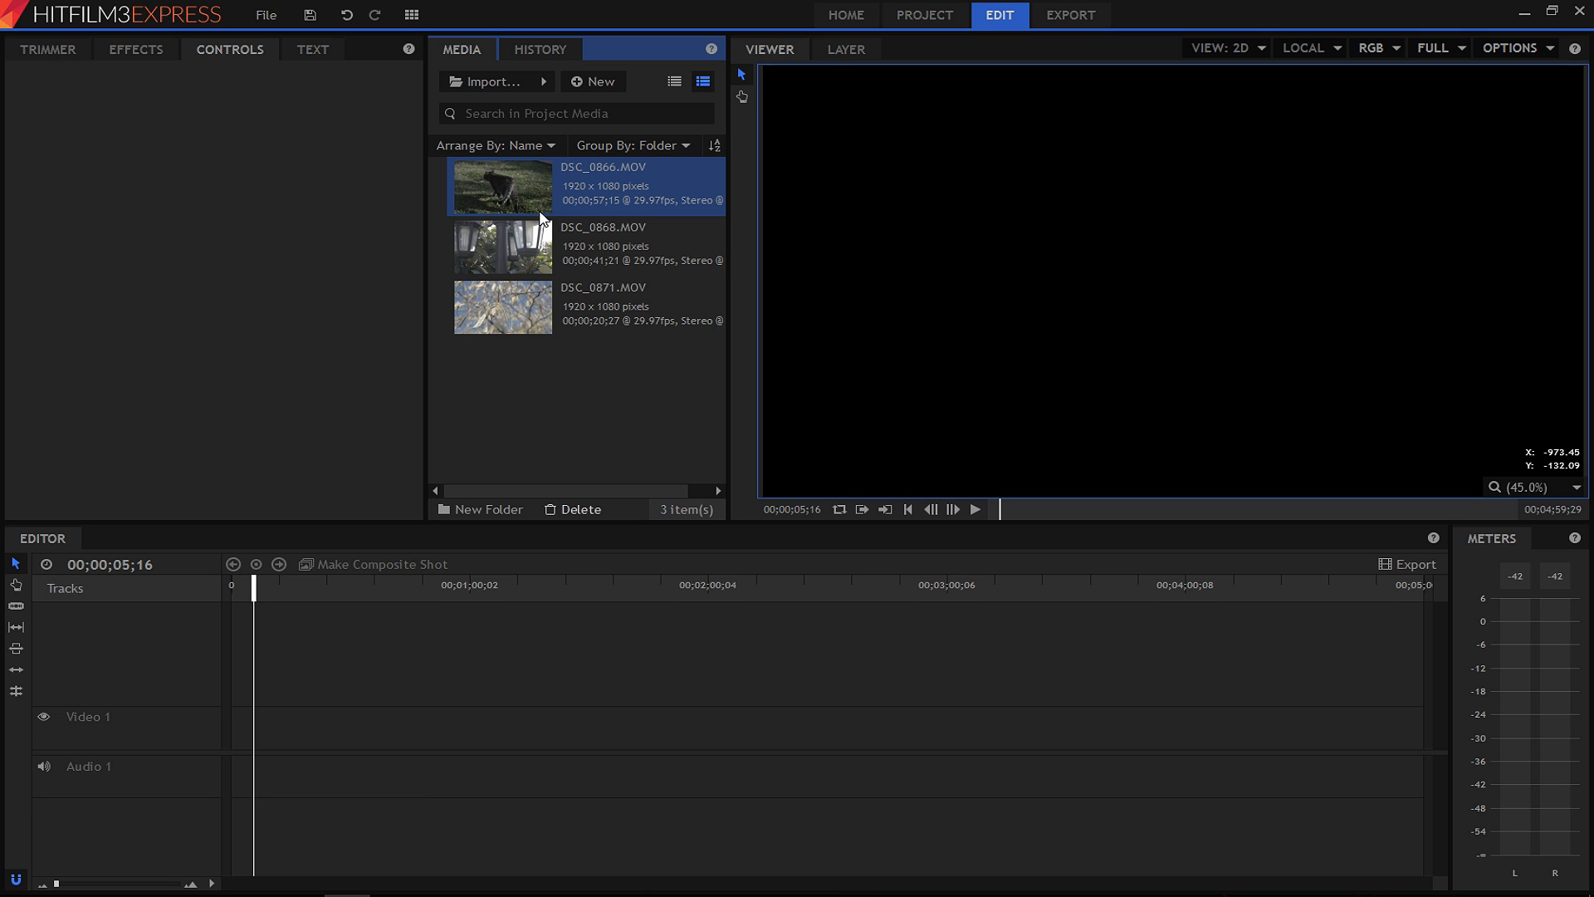
{"action": "left_click", "coordinate": [61, 48]}
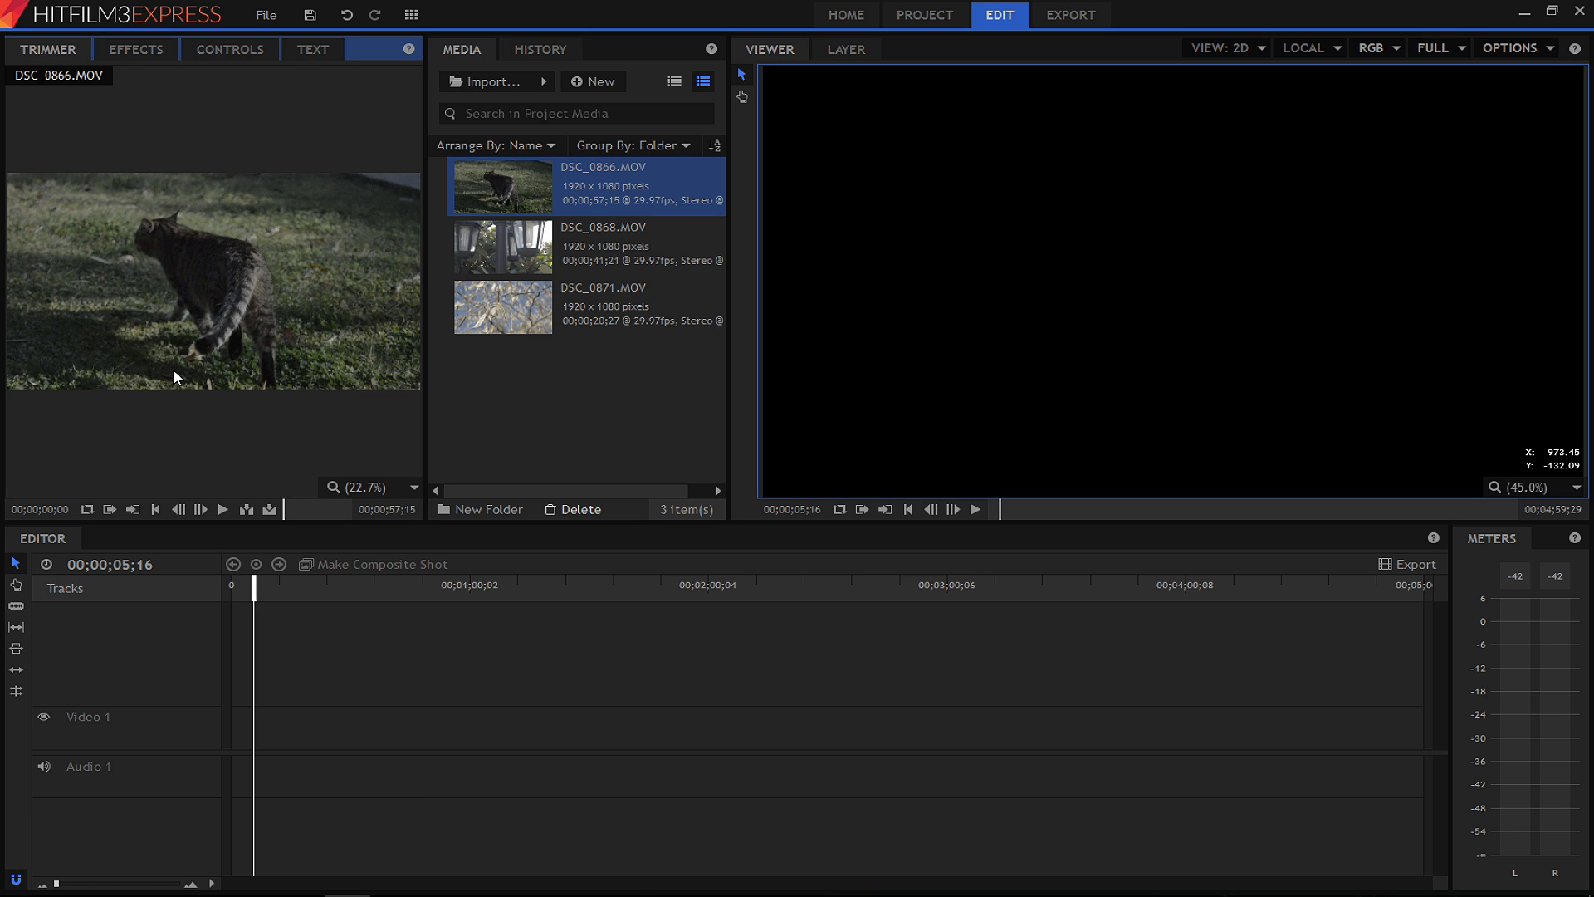
Trim DSC_0866.MOV with an In point at 00;00;03;04 and Out point at 00;00;11;18, and place it at the start of Video 1.
{"action": "mouse_move", "coordinate": [286, 515]}
{"action": "left_mouse_down"}
{"action": "mouse_move", "coordinate": [302, 513]}
{"action": "mouse_move", "coordinate": [278, 511]}
{"action": "left_mouse_up"}
{"action": "key", "text": "space"}
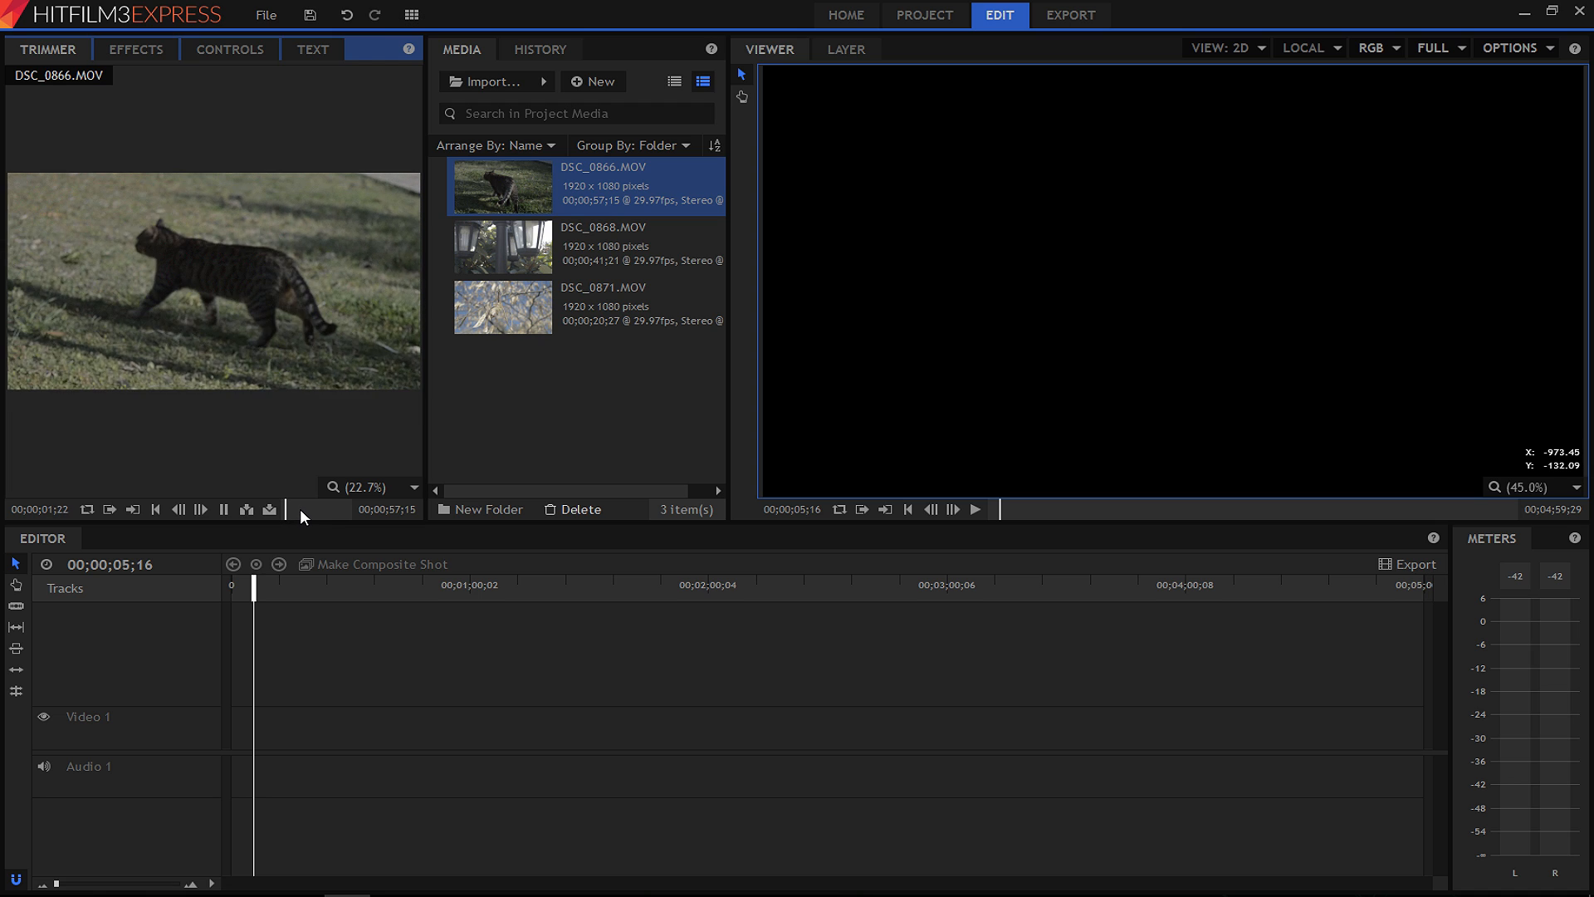
{"action": "key", "text": "space"}
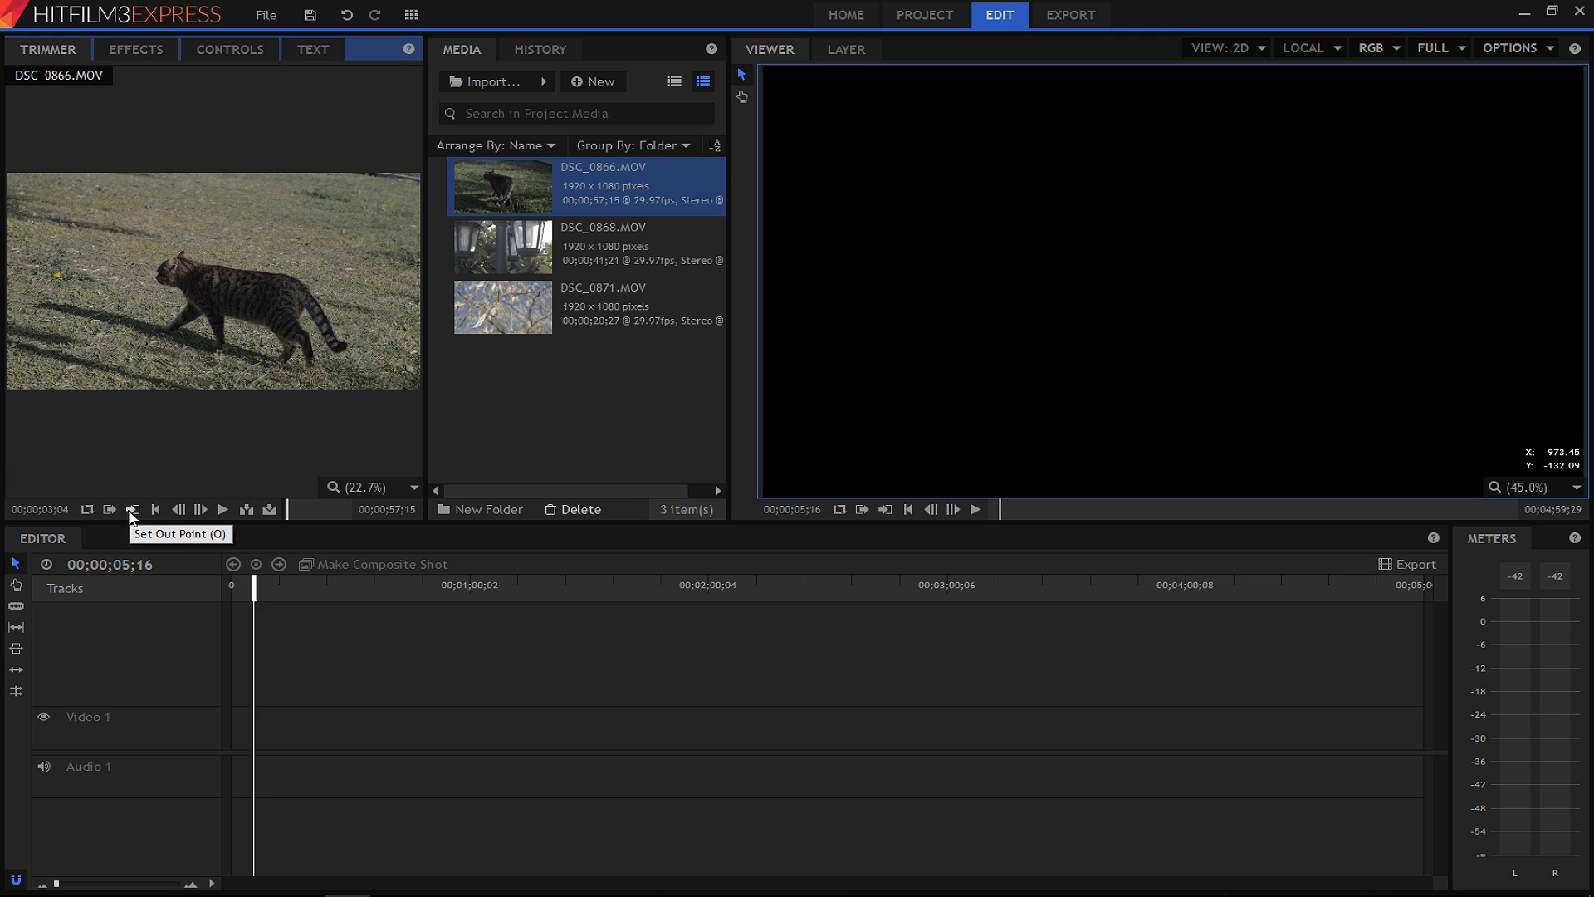
{"action": "key", "text": "space"}
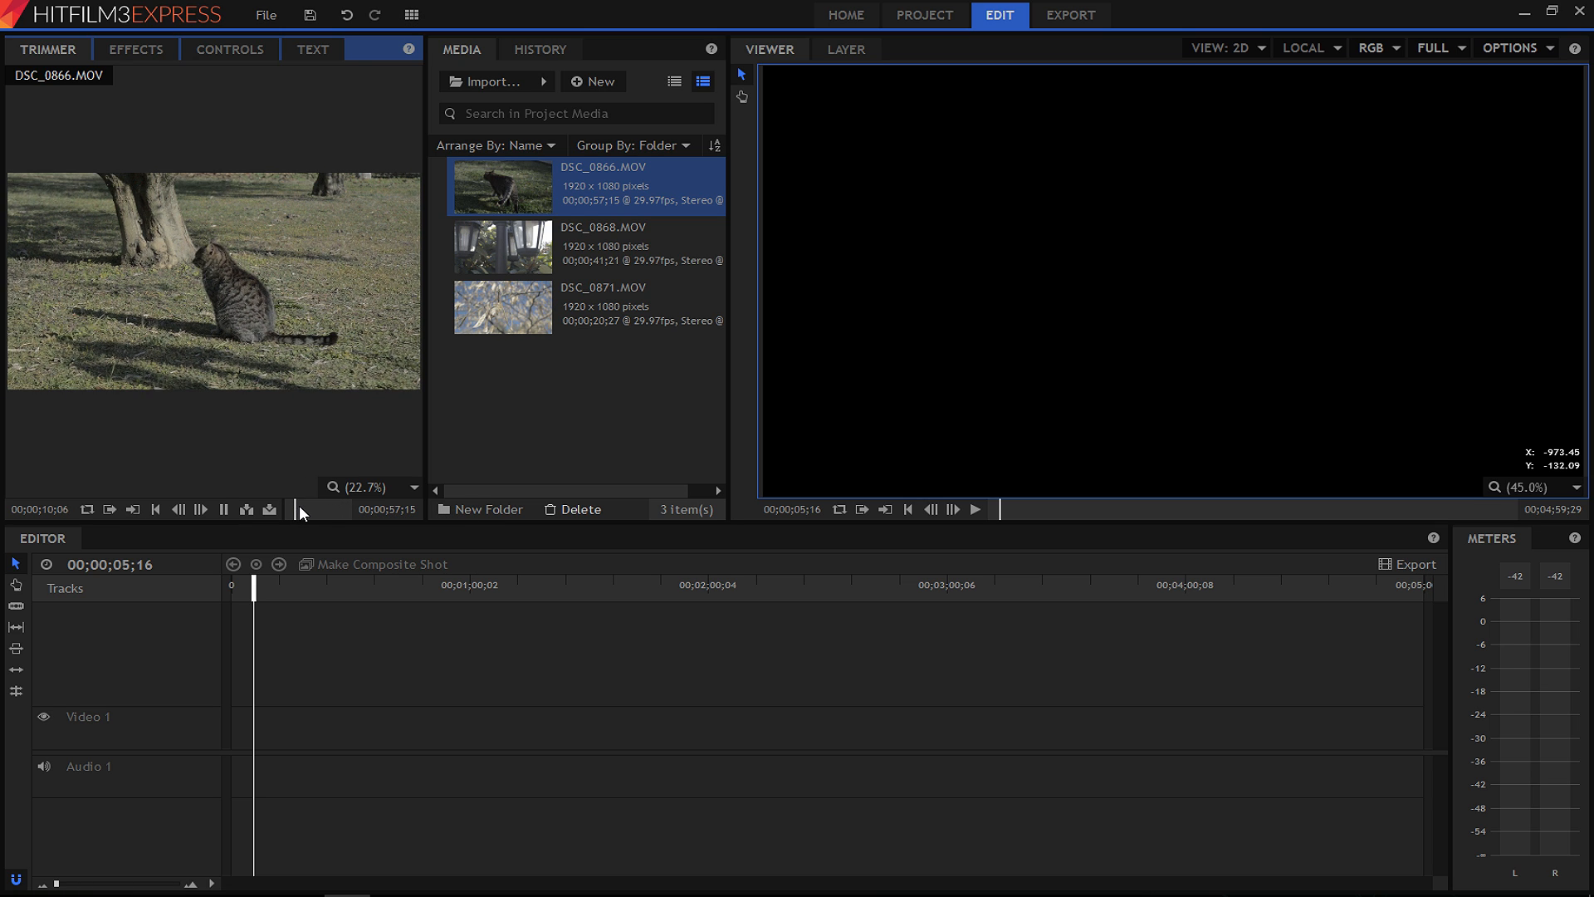
{"action": "key", "text": "space"}
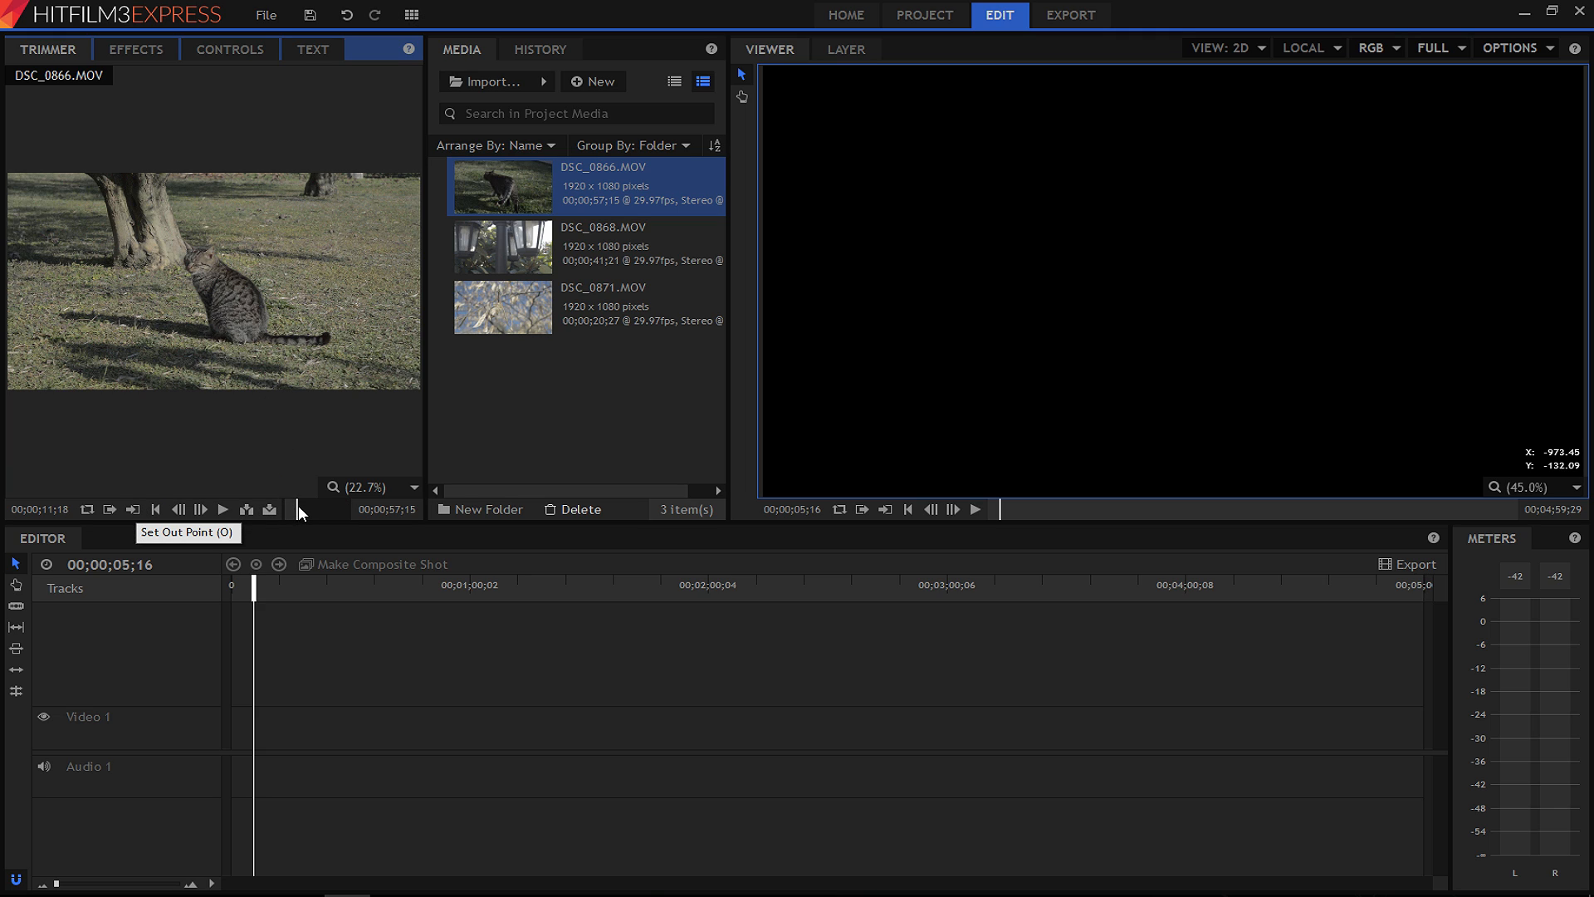
{"action": "left_click_drag", "start_coordinate": [226, 238], "coordinate": [241, 729]}
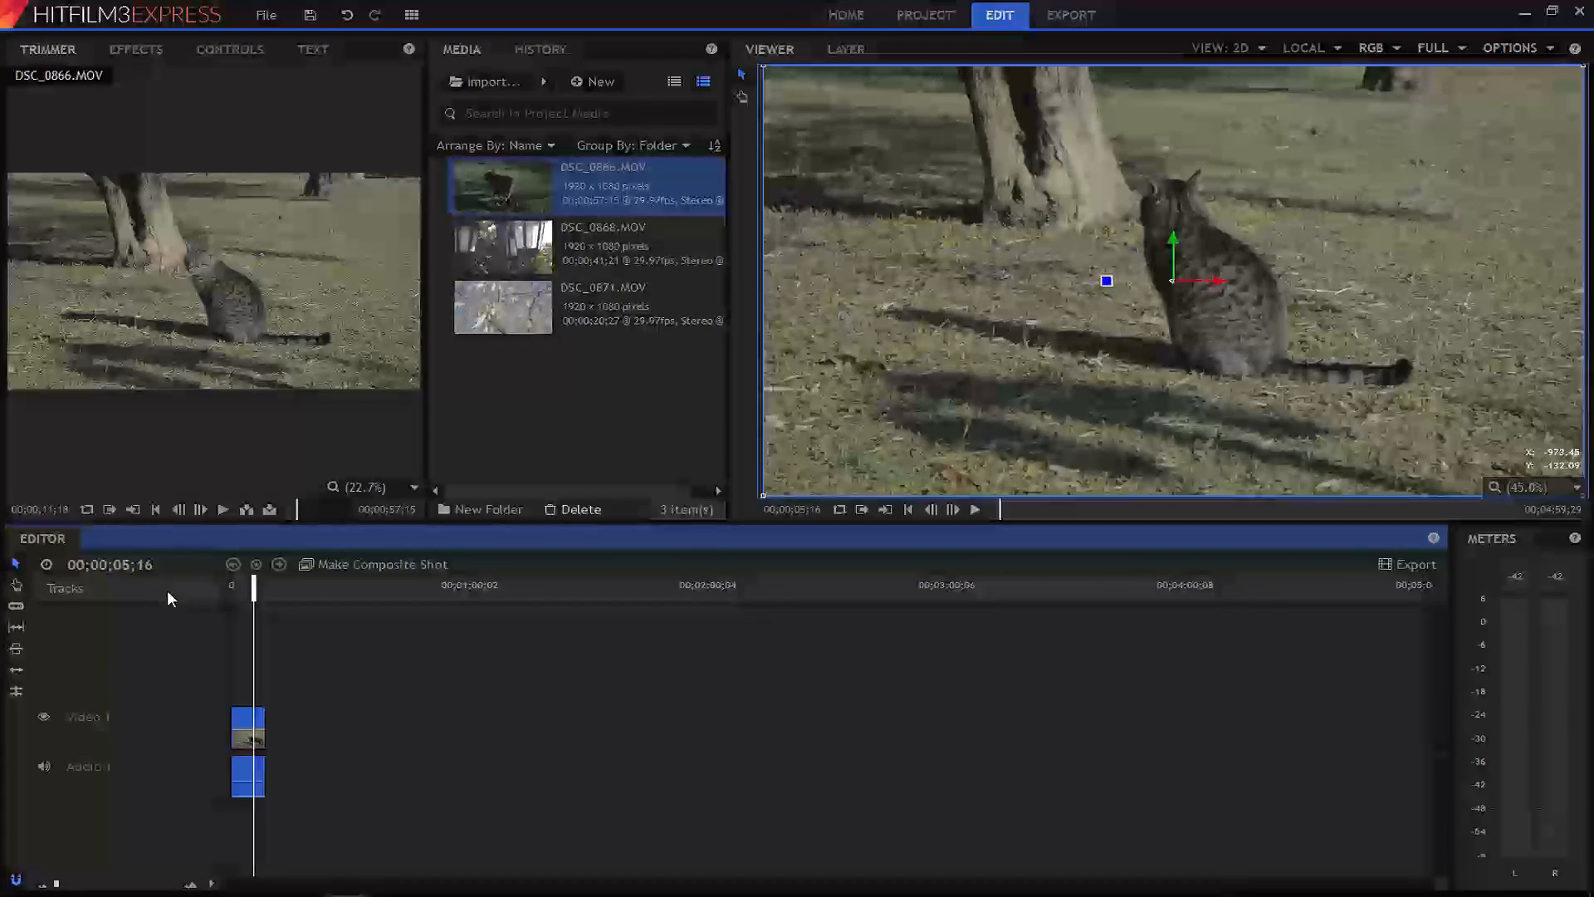
Play the trimmed DSC_0866.MOV clip from the start of the timeline past its end, and return the playhead to the start.
{"action": "left_click_drag", "start_coordinate": [252, 584], "coordinate": [210, 591]}
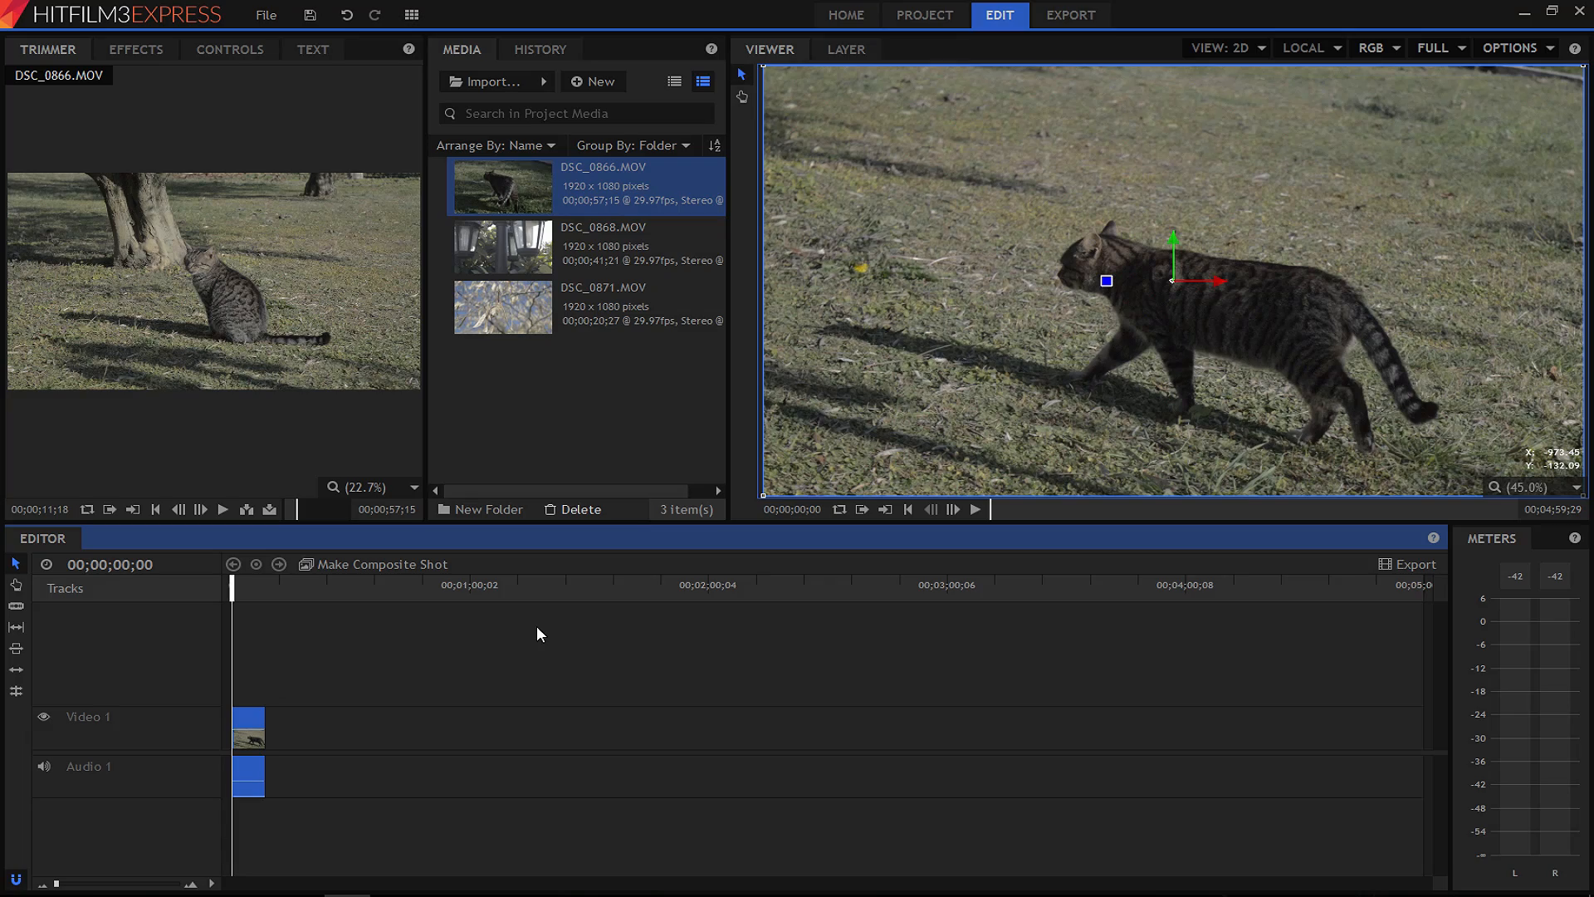
{"action": "key", "text": "space"}
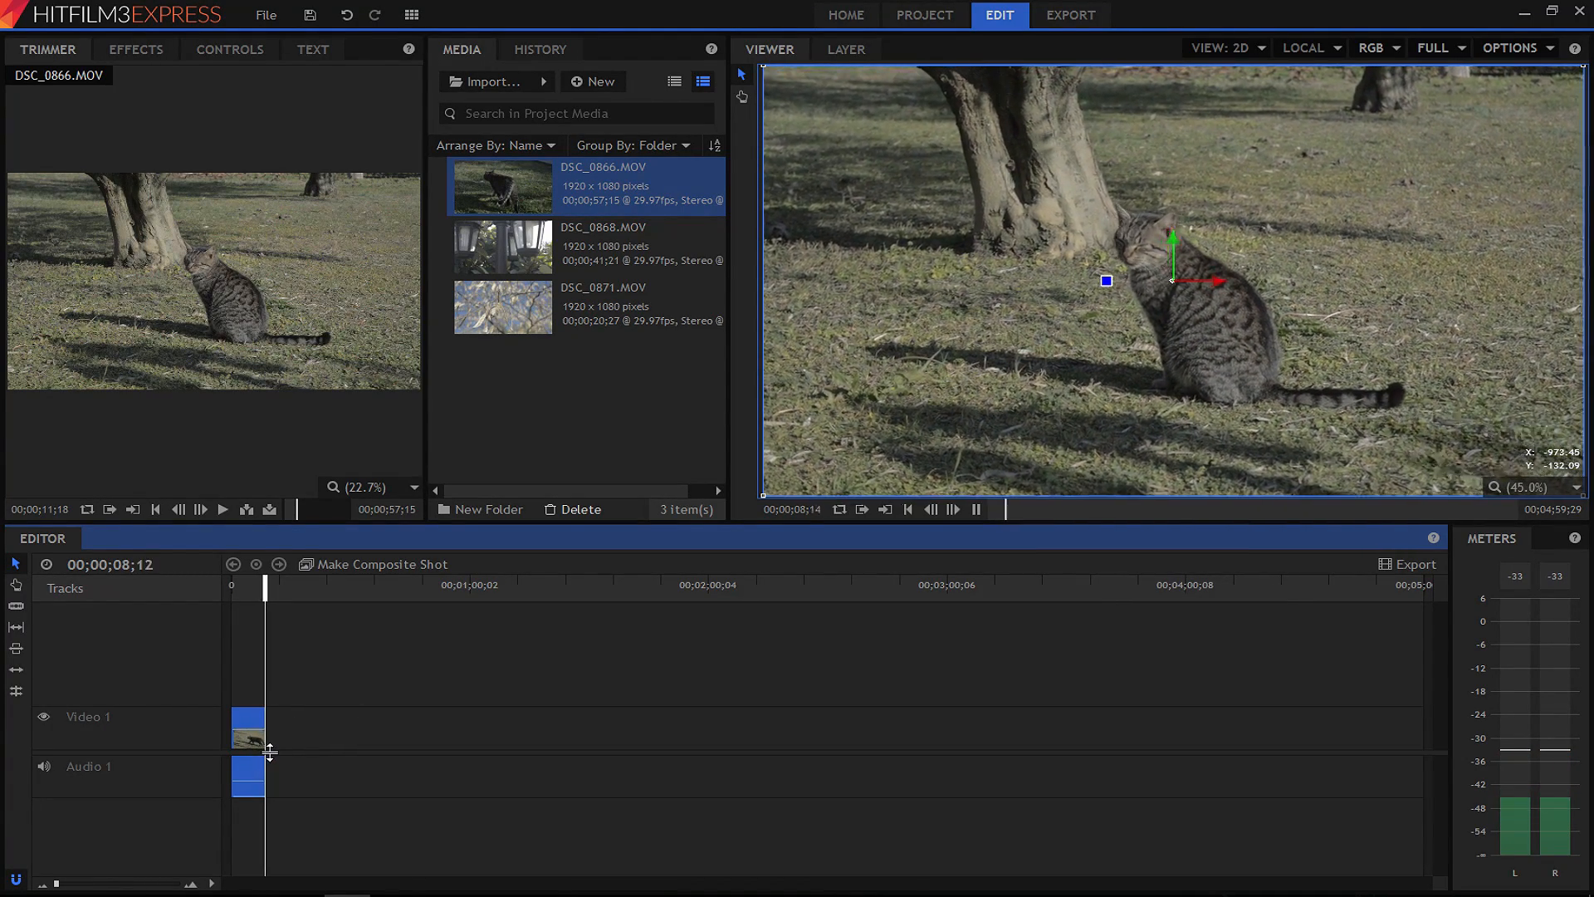
{"action": "key", "text": "space"}
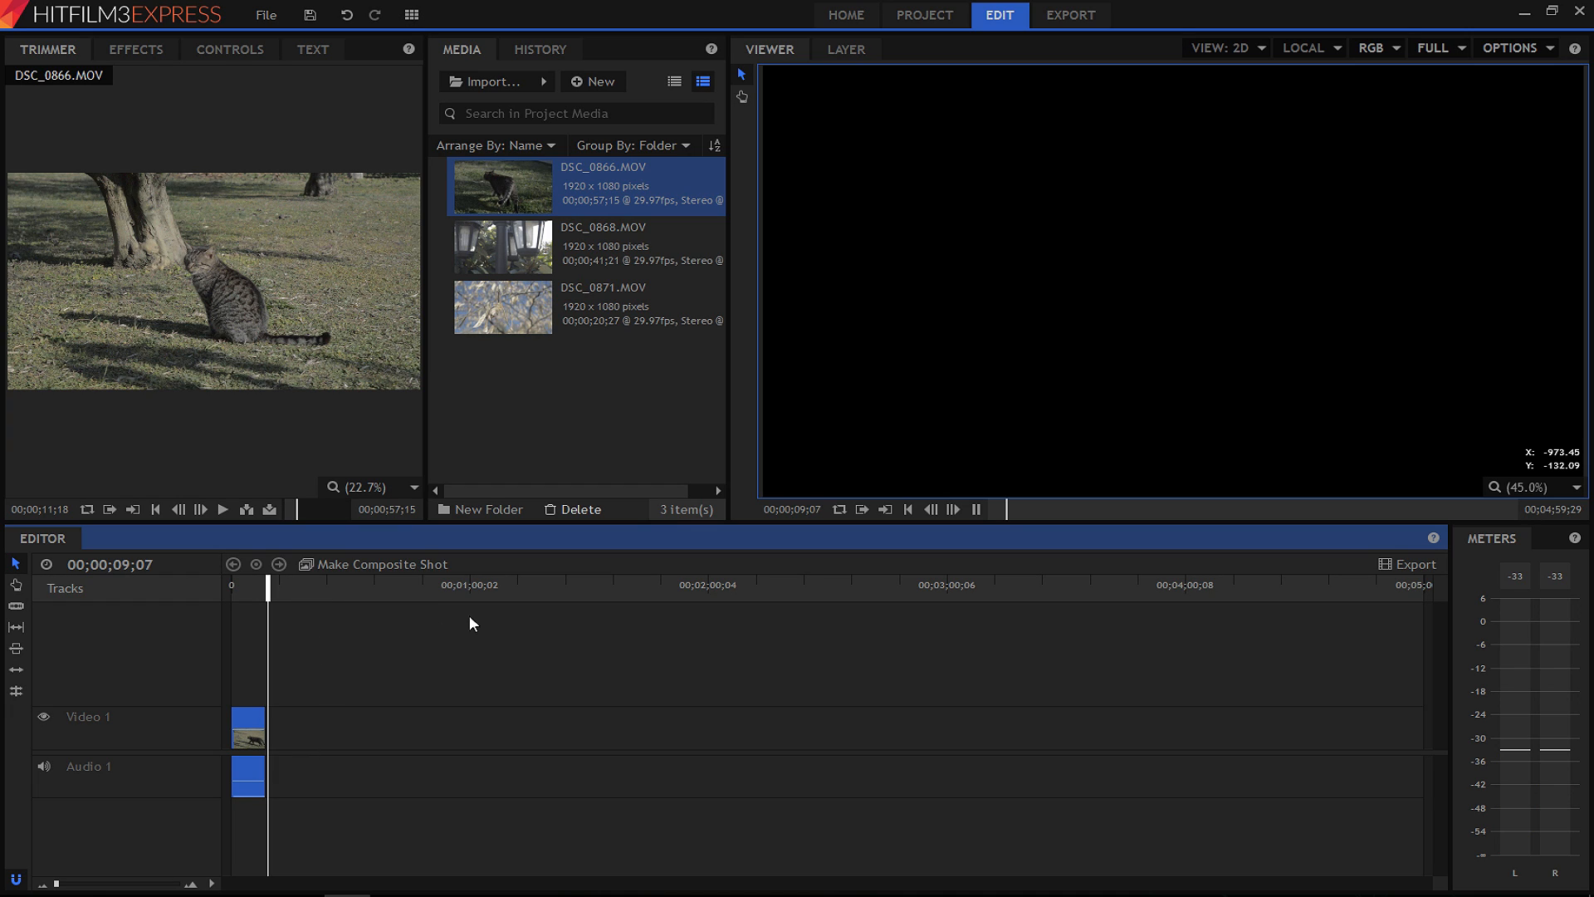
{"action": "key", "text": "space"}
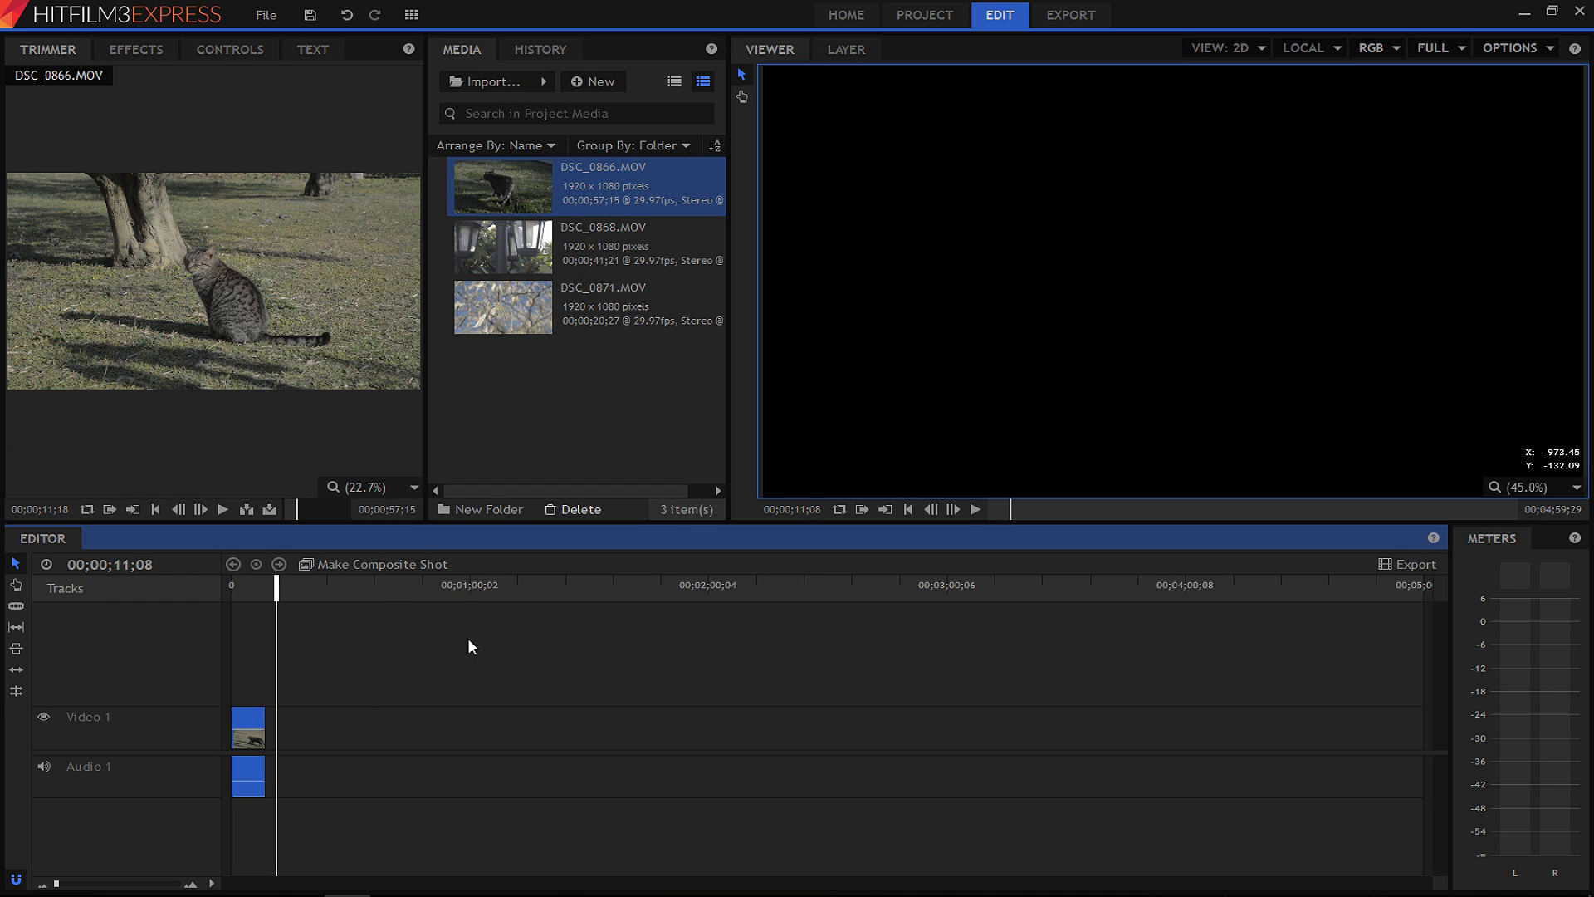
{"action": "left_click_drag", "start_coordinate": [277, 590], "coordinate": [140, 599]}
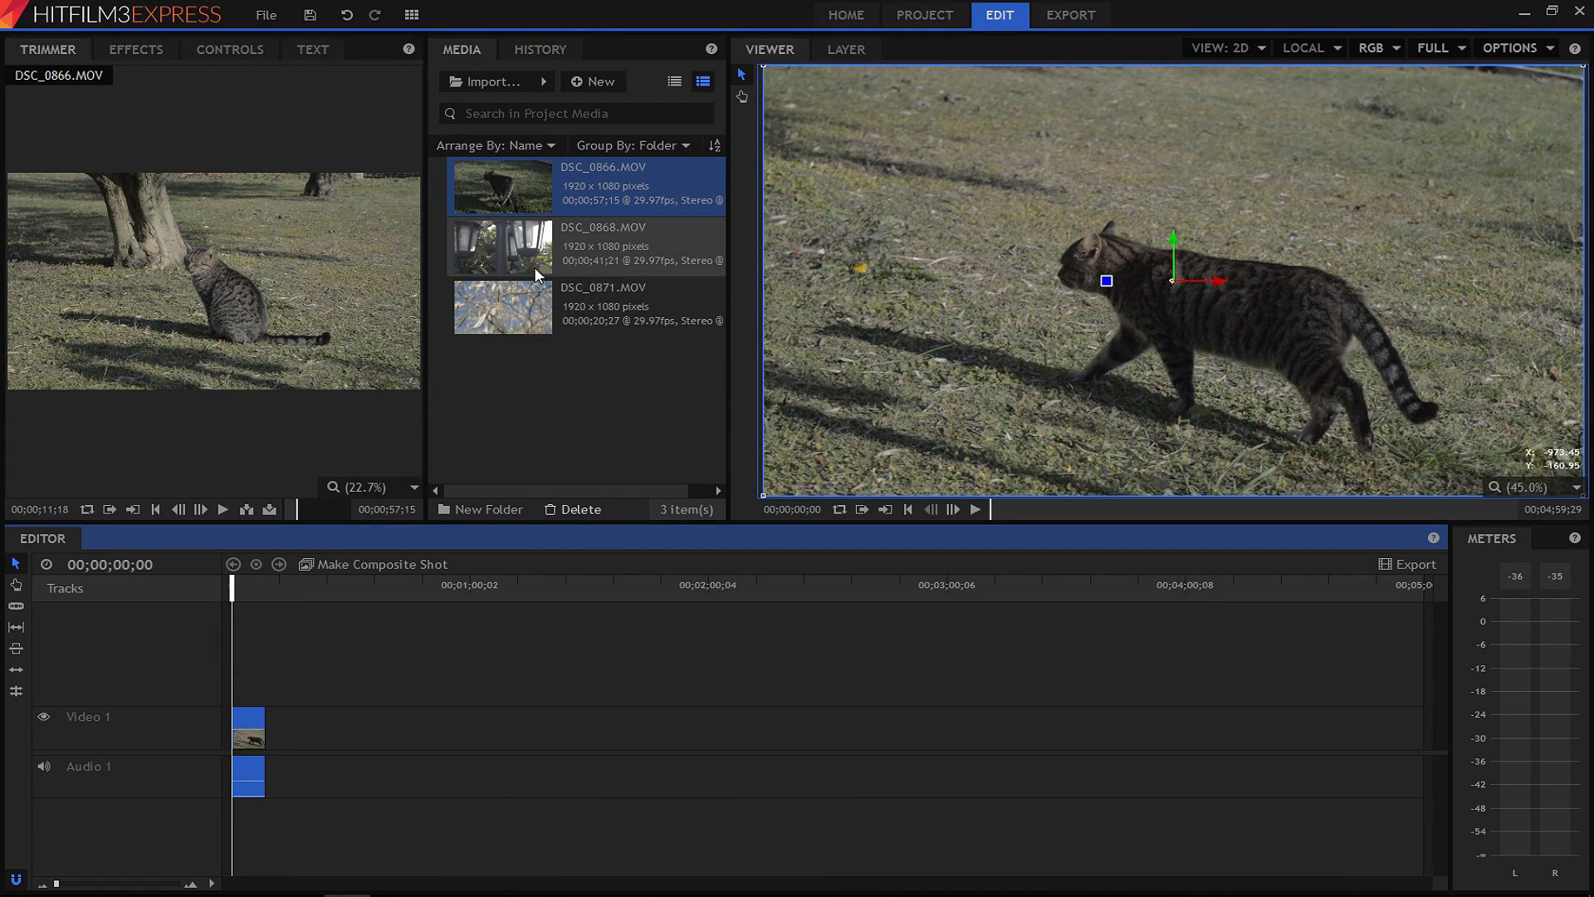
Preview DSC_0871.MOV in the Trimmer and place the untrimmed clip on Video 1, leaving a gap after the cat clip.
{"action": "left_click", "coordinate": [497, 296]}
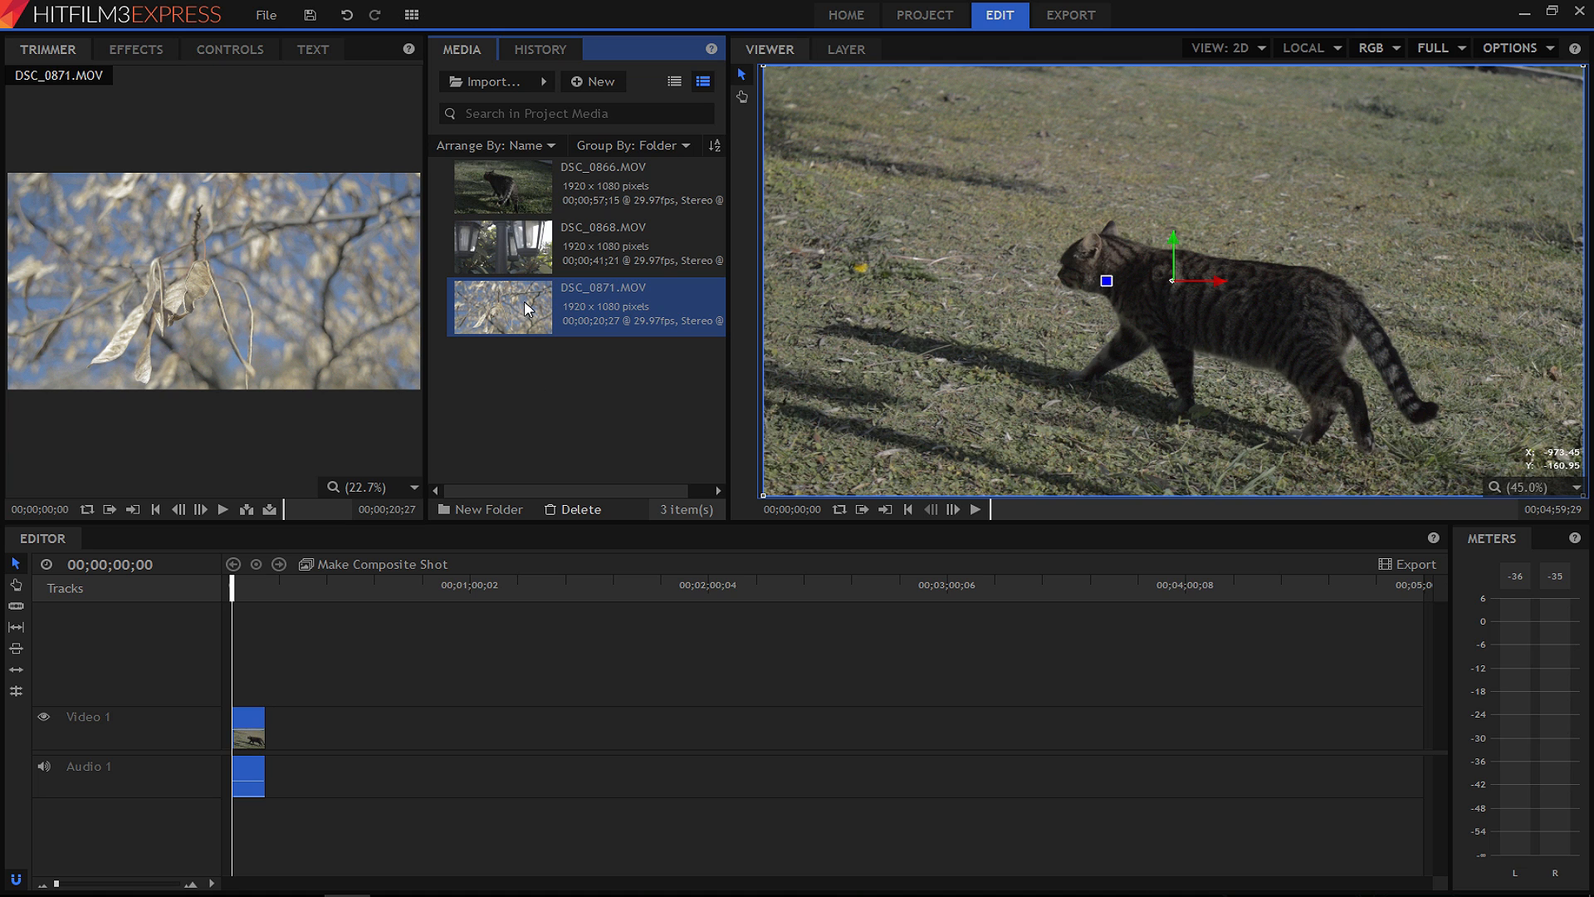
{"action": "key", "text": "space"}
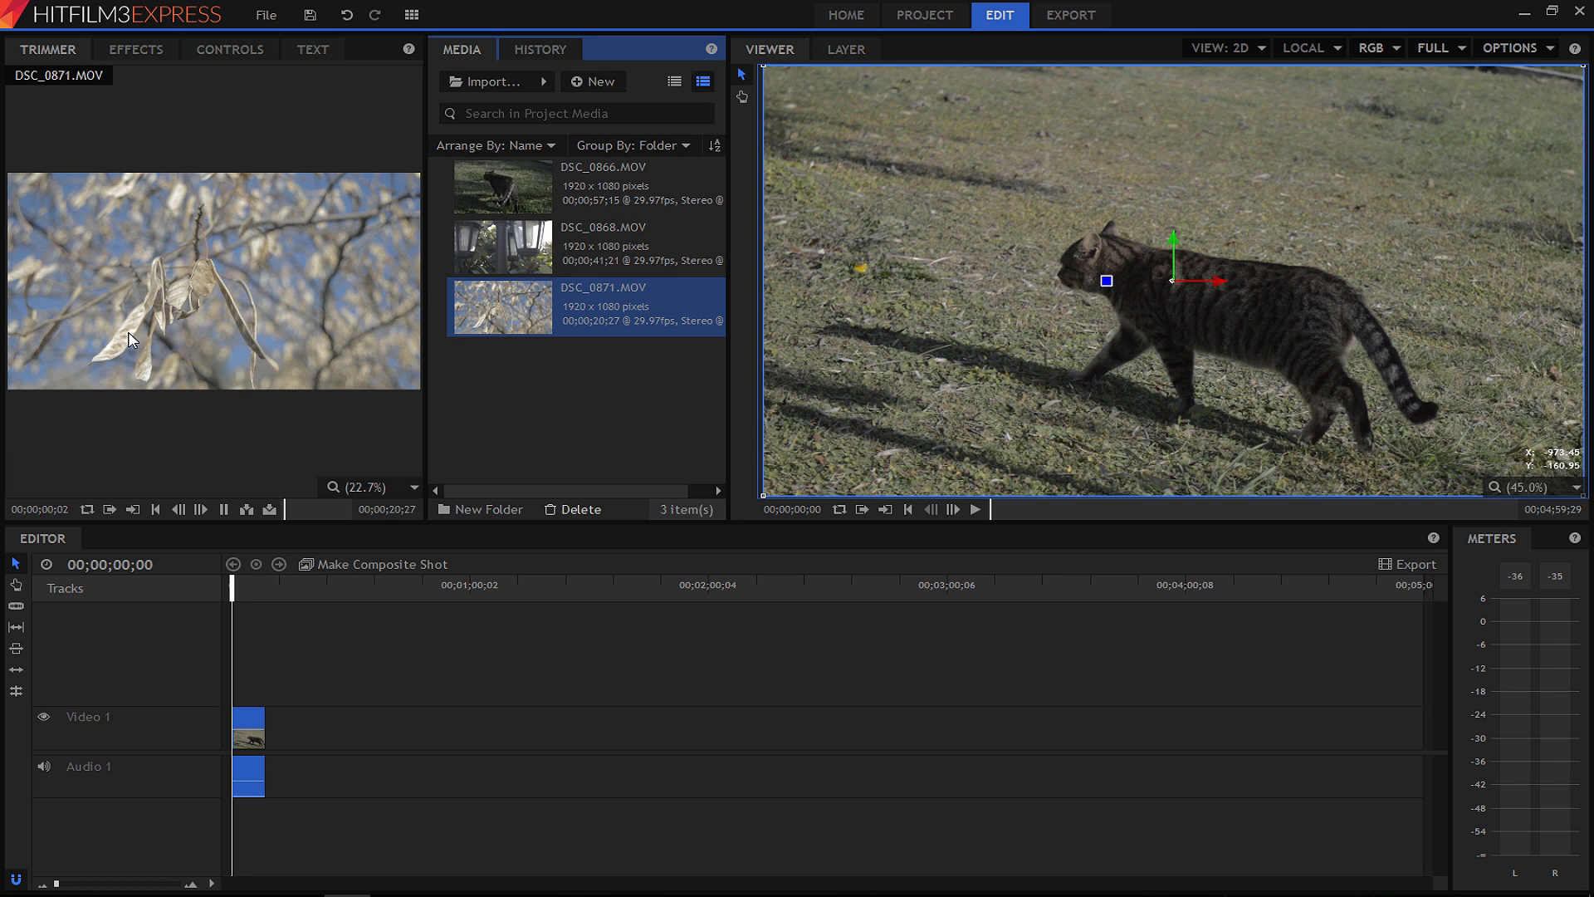
{"action": "key", "text": "space"}
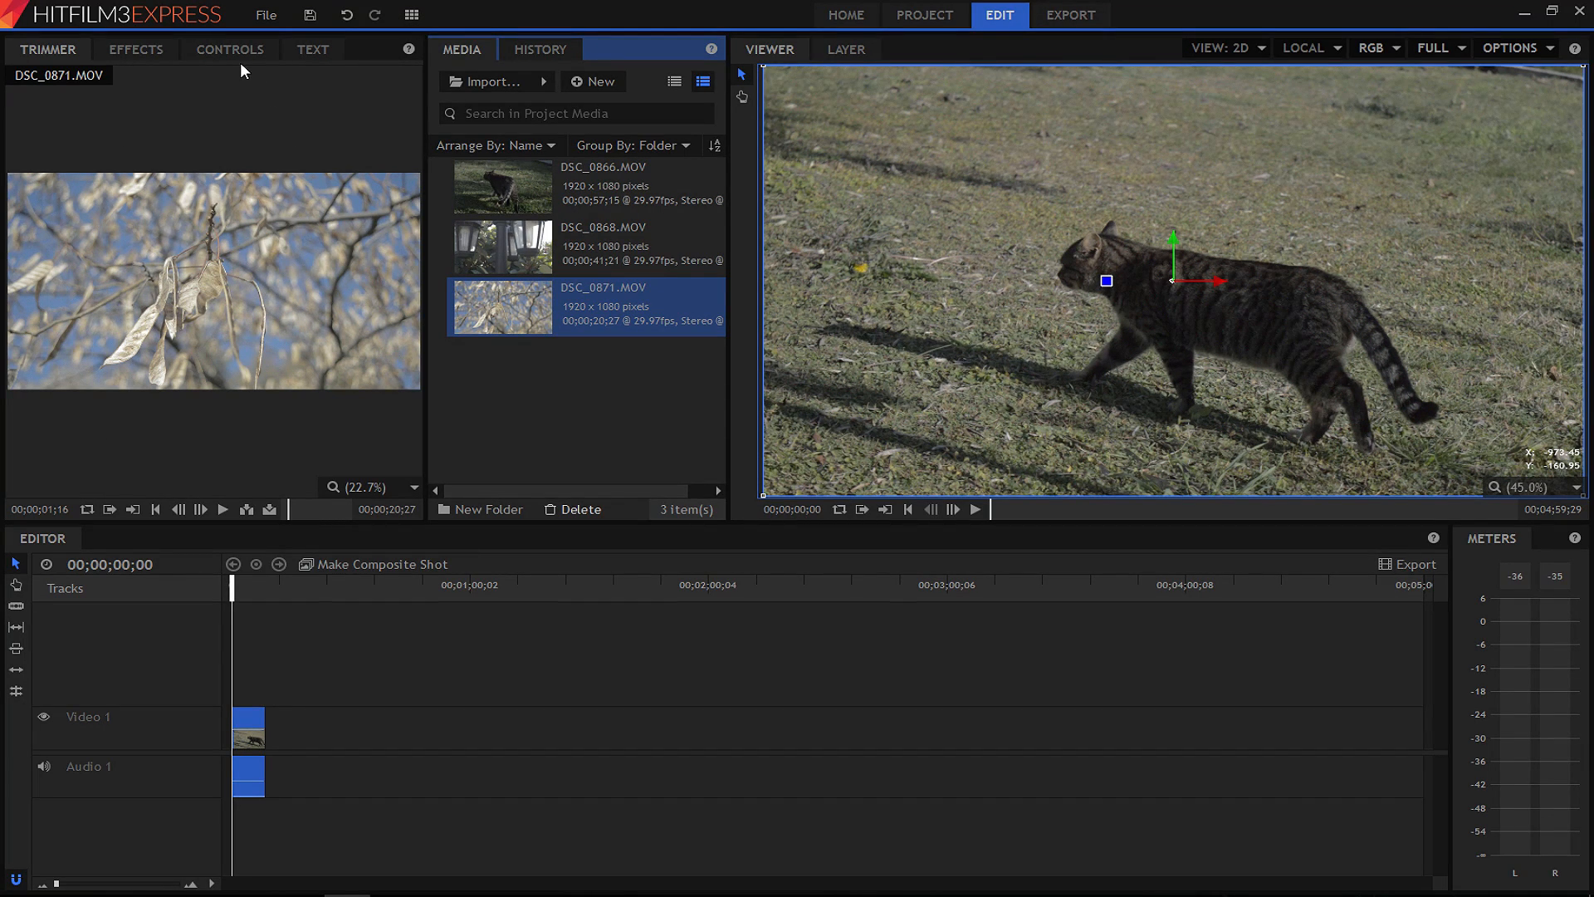
{"action": "left_click_drag", "start_coordinate": [498, 321], "coordinate": [416, 736]}
Preview DSC_0871.MOV on the timeline and trim the clip's start to 00;00;37;14.
{"action": "left_click", "coordinate": [373, 581]}
{"action": "key", "text": "space"}
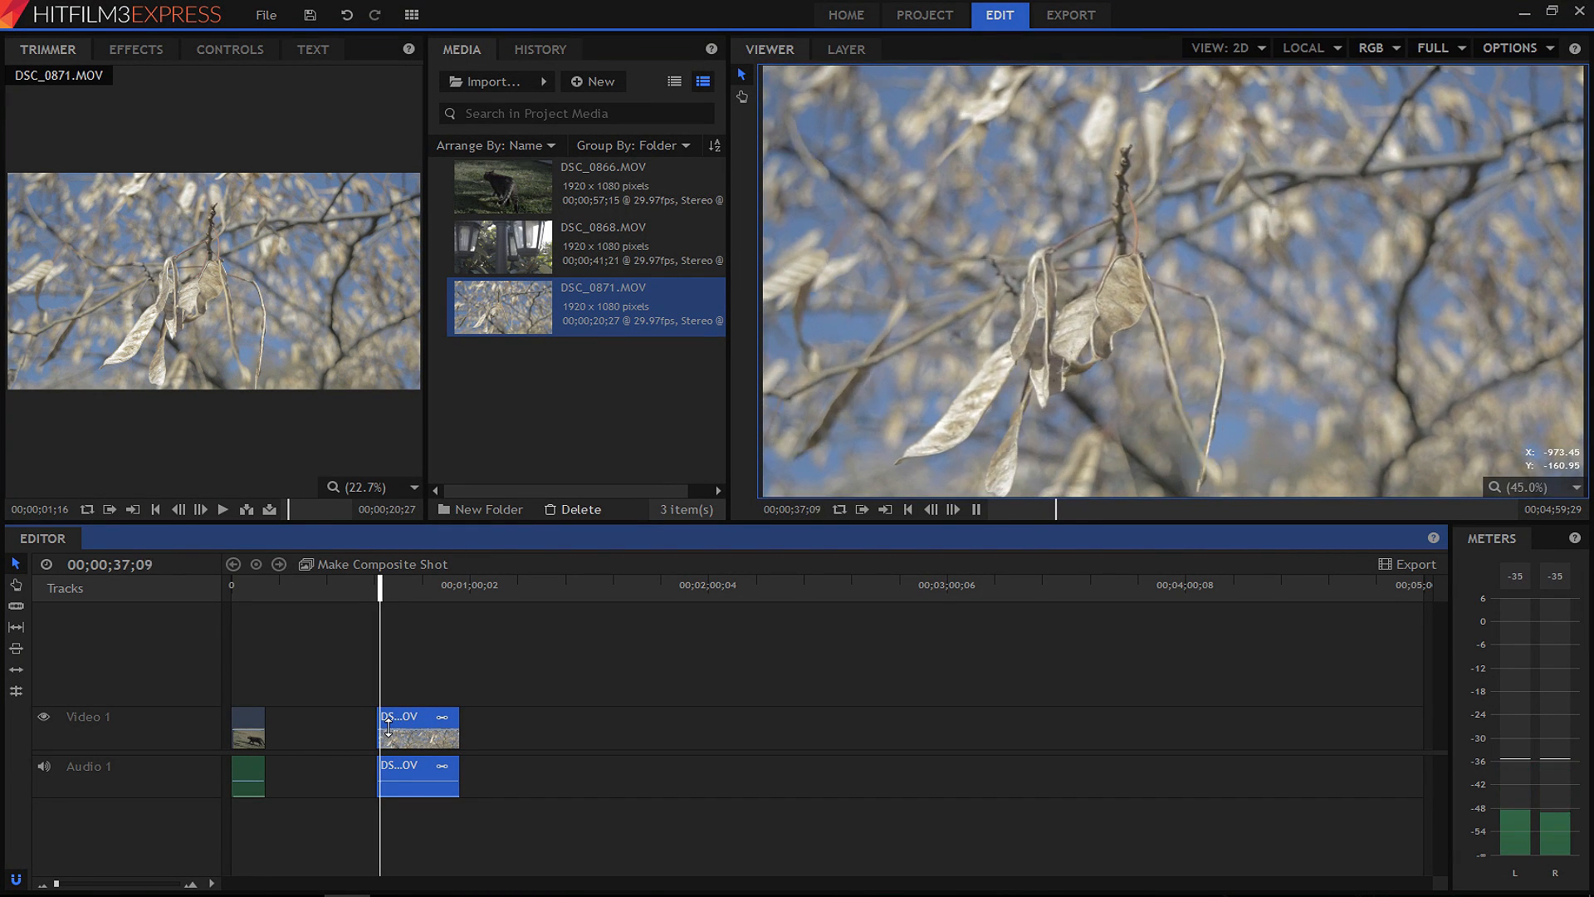
{"action": "key", "text": "space"}
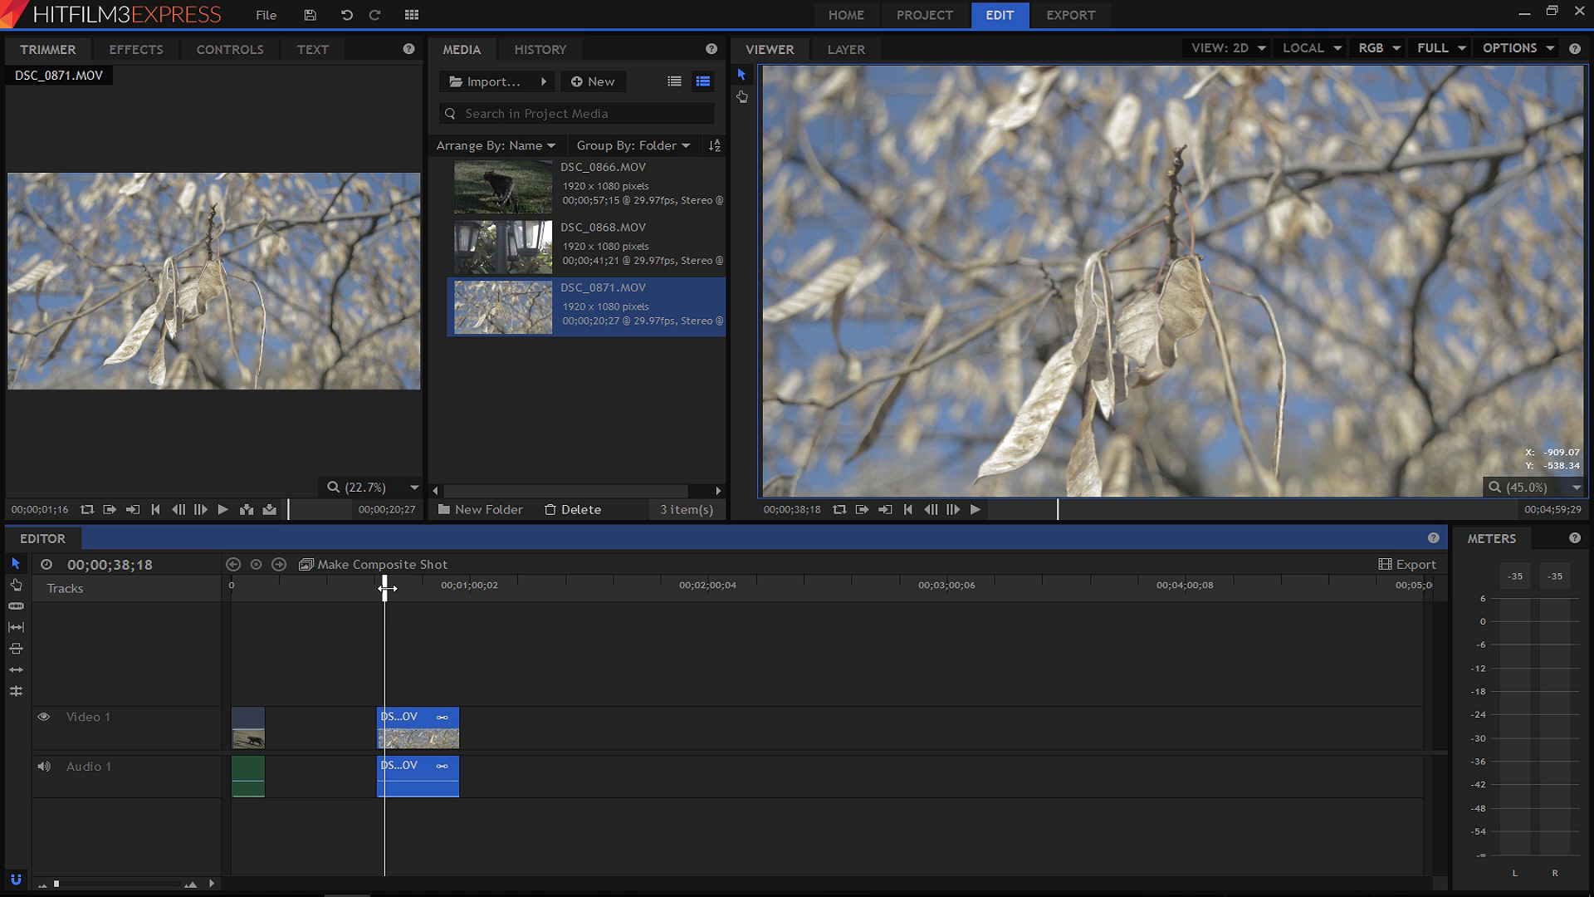
{"action": "left_click", "coordinate": [431, 590]}
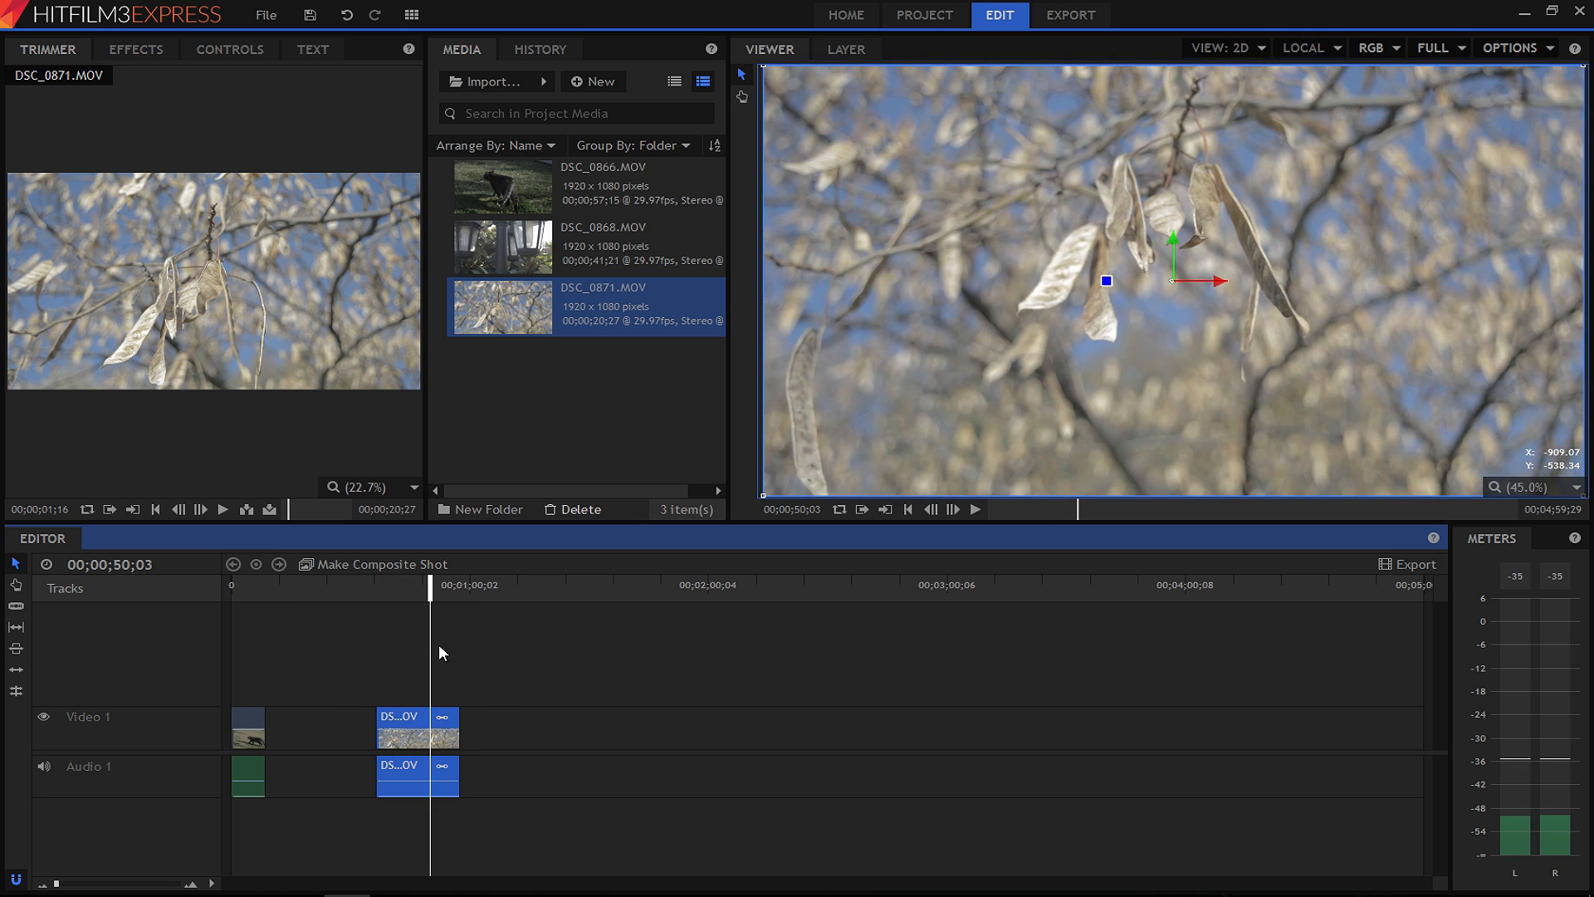
{"action": "left_click_drag", "start_coordinate": [386, 587], "coordinate": [381, 587]}
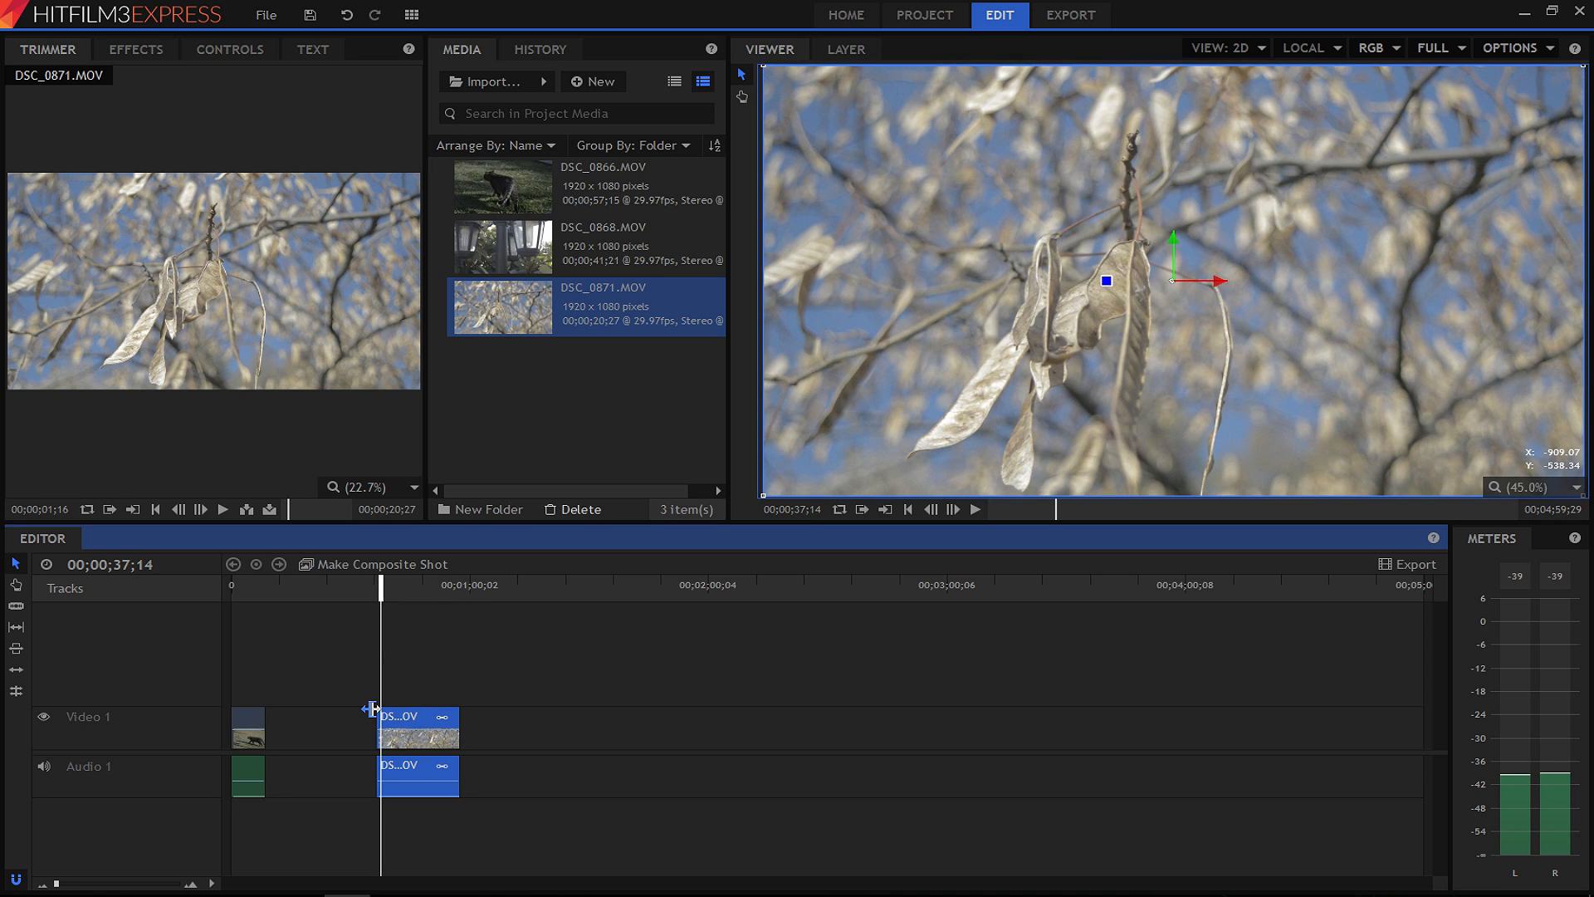
{"action": "scroll", "coordinate": [373, 744], "scroll_direction": "up", "scroll_amount": 3}
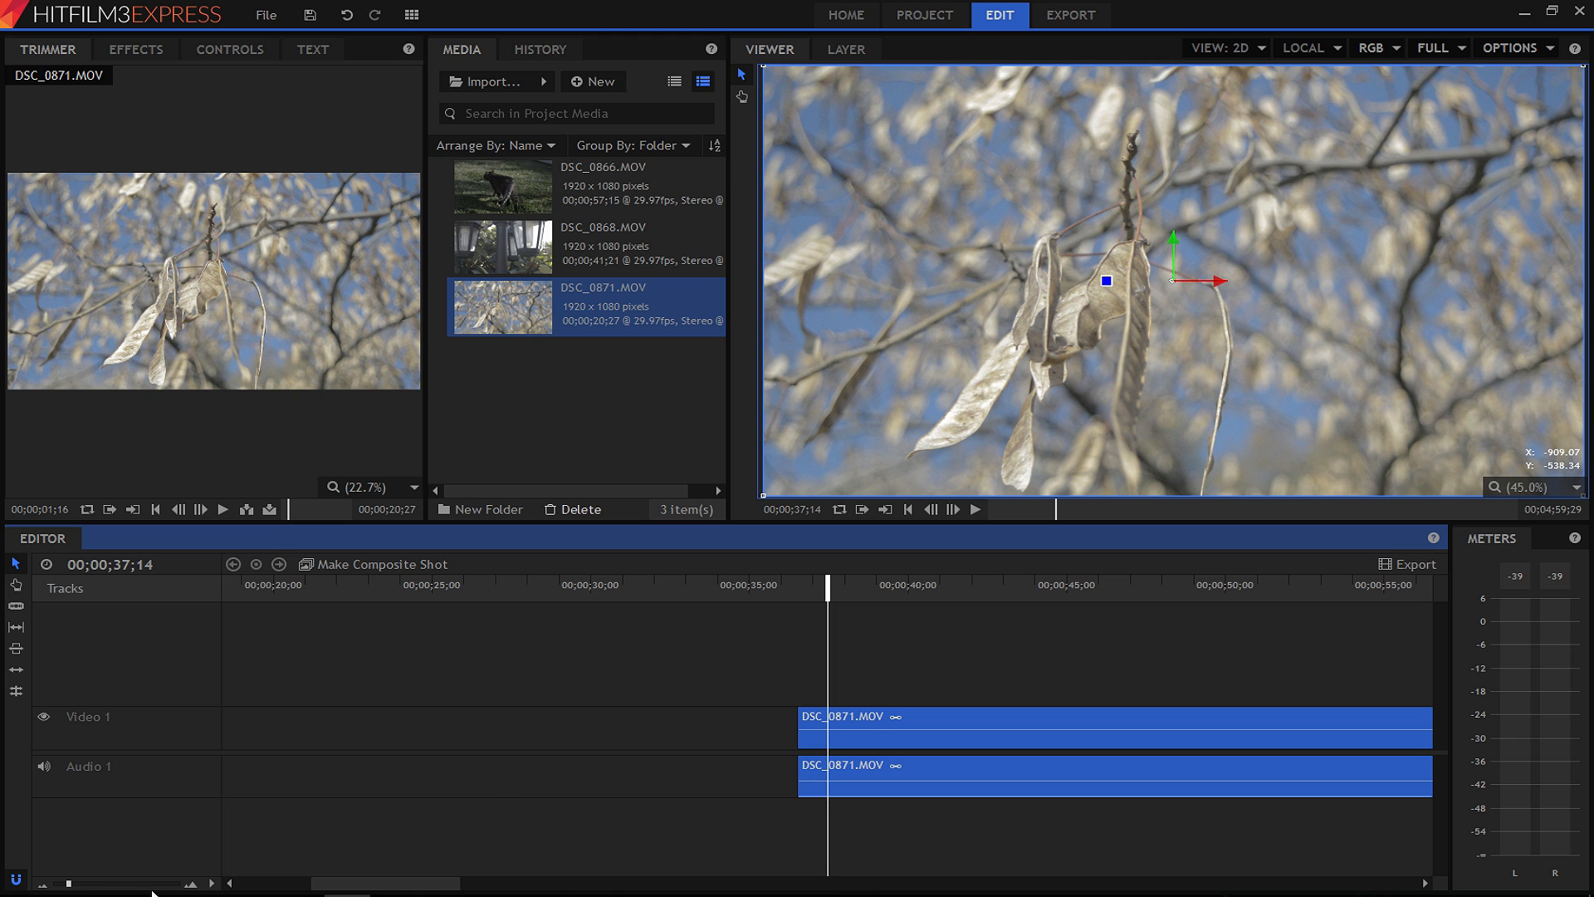
{"action": "left_click_drag", "start_coordinate": [56, 886], "coordinate": [68, 887]}
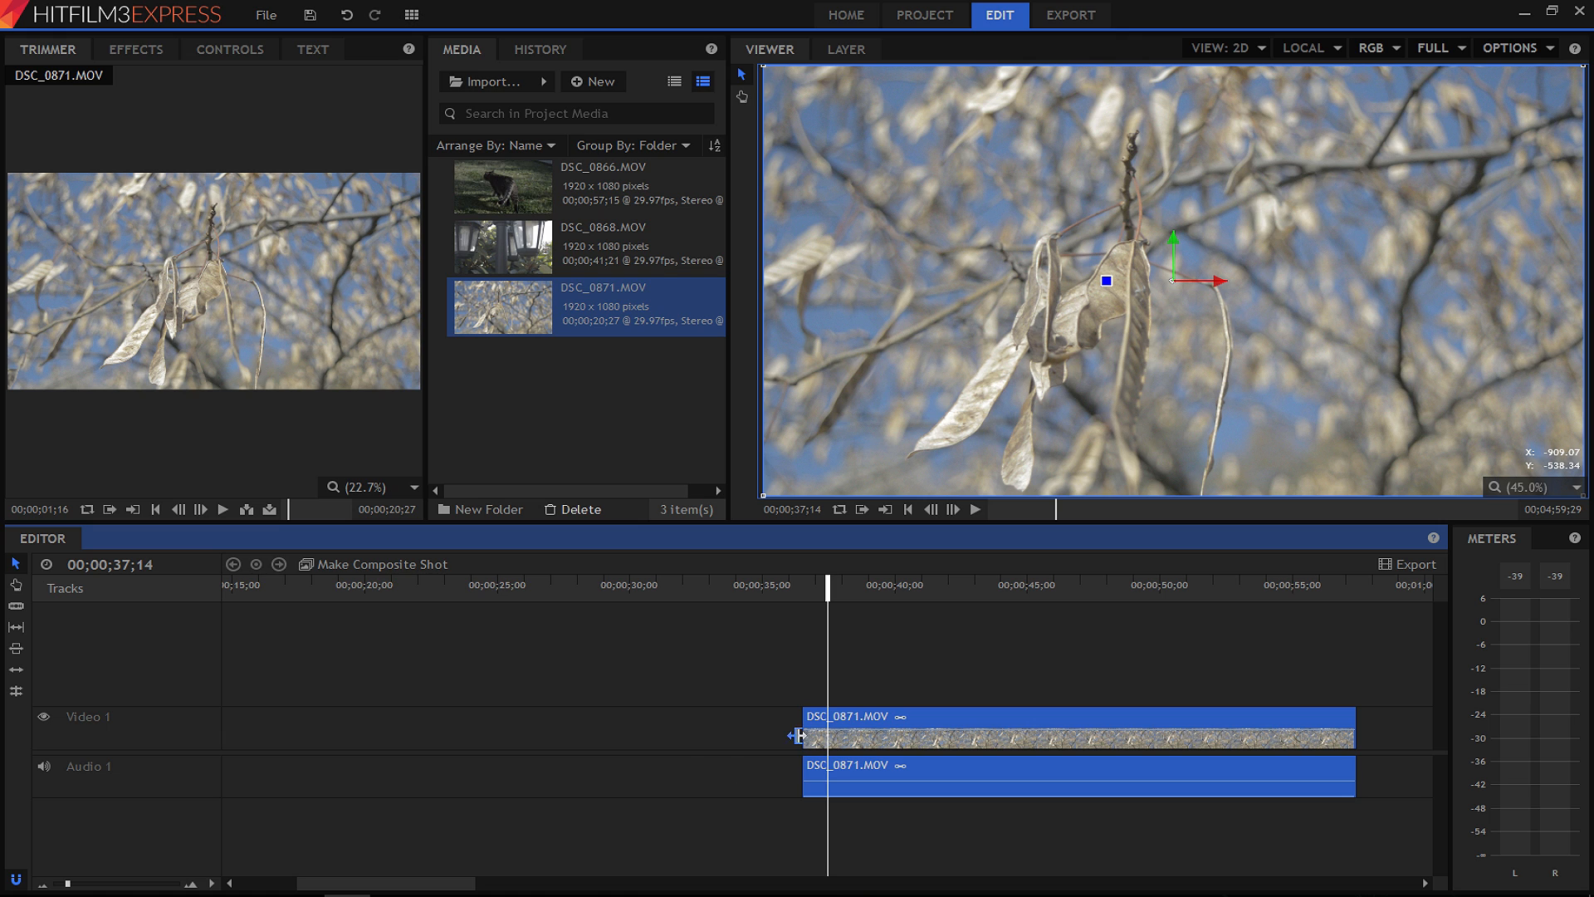
{"action": "left_click_drag", "start_coordinate": [805, 729], "coordinate": [828, 727]}
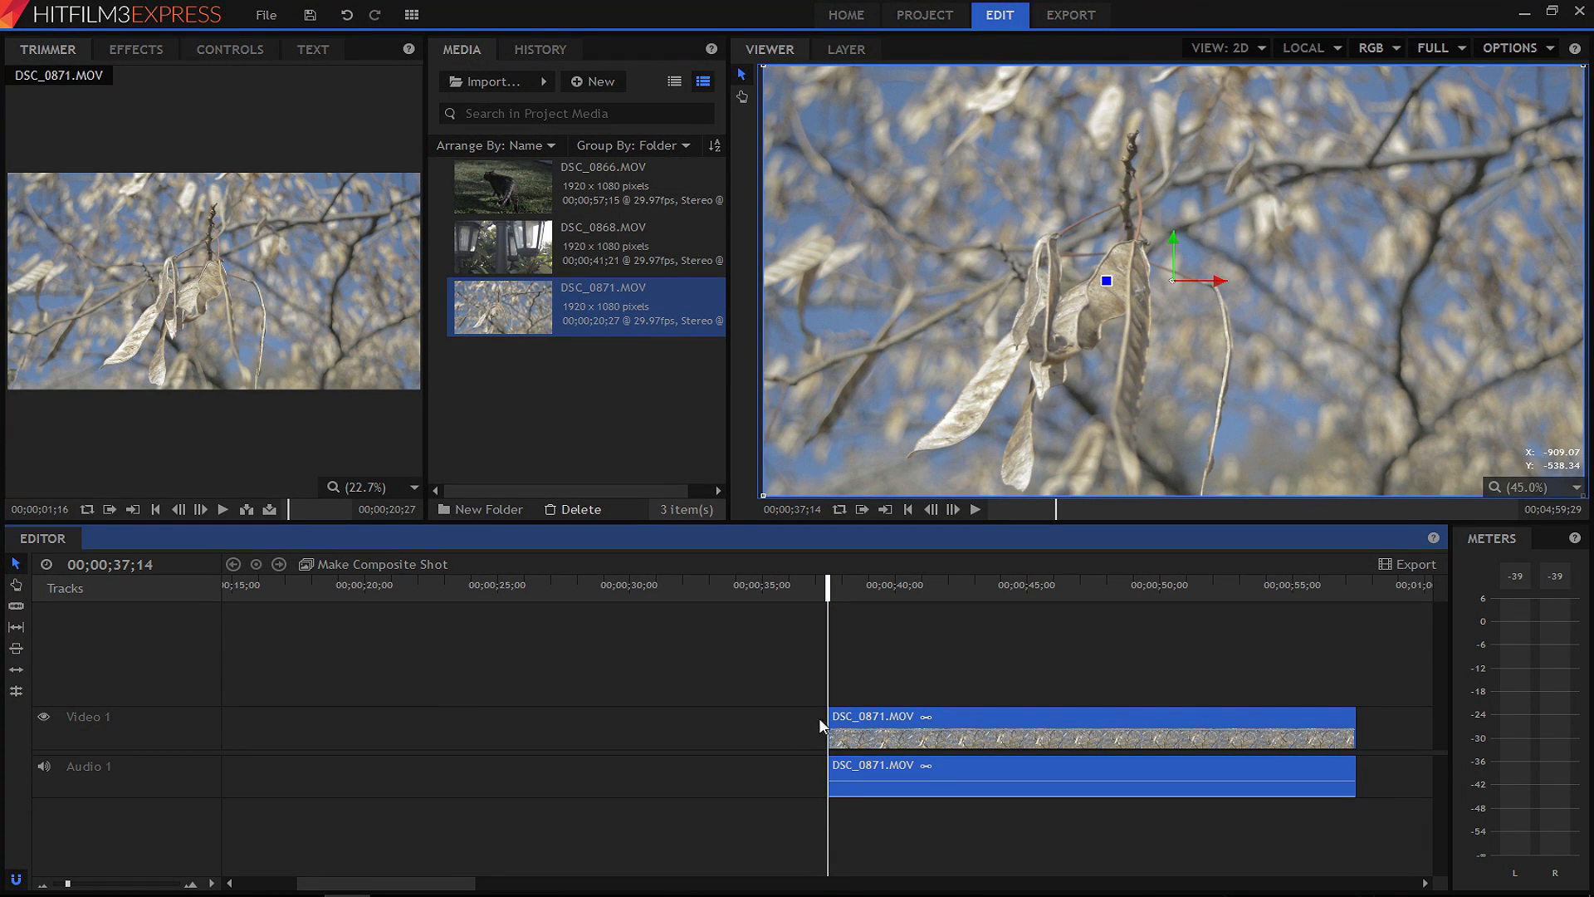
Move DSC_0871.MOV earlier to begin at about 00;00;23 and trim its end to 00;00;26;19.
{"action": "left_click_drag", "start_coordinate": [951, 727], "coordinate": [583, 743]}
{"action": "left_click", "coordinate": [447, 596]}
{"action": "key", "text": "space"}
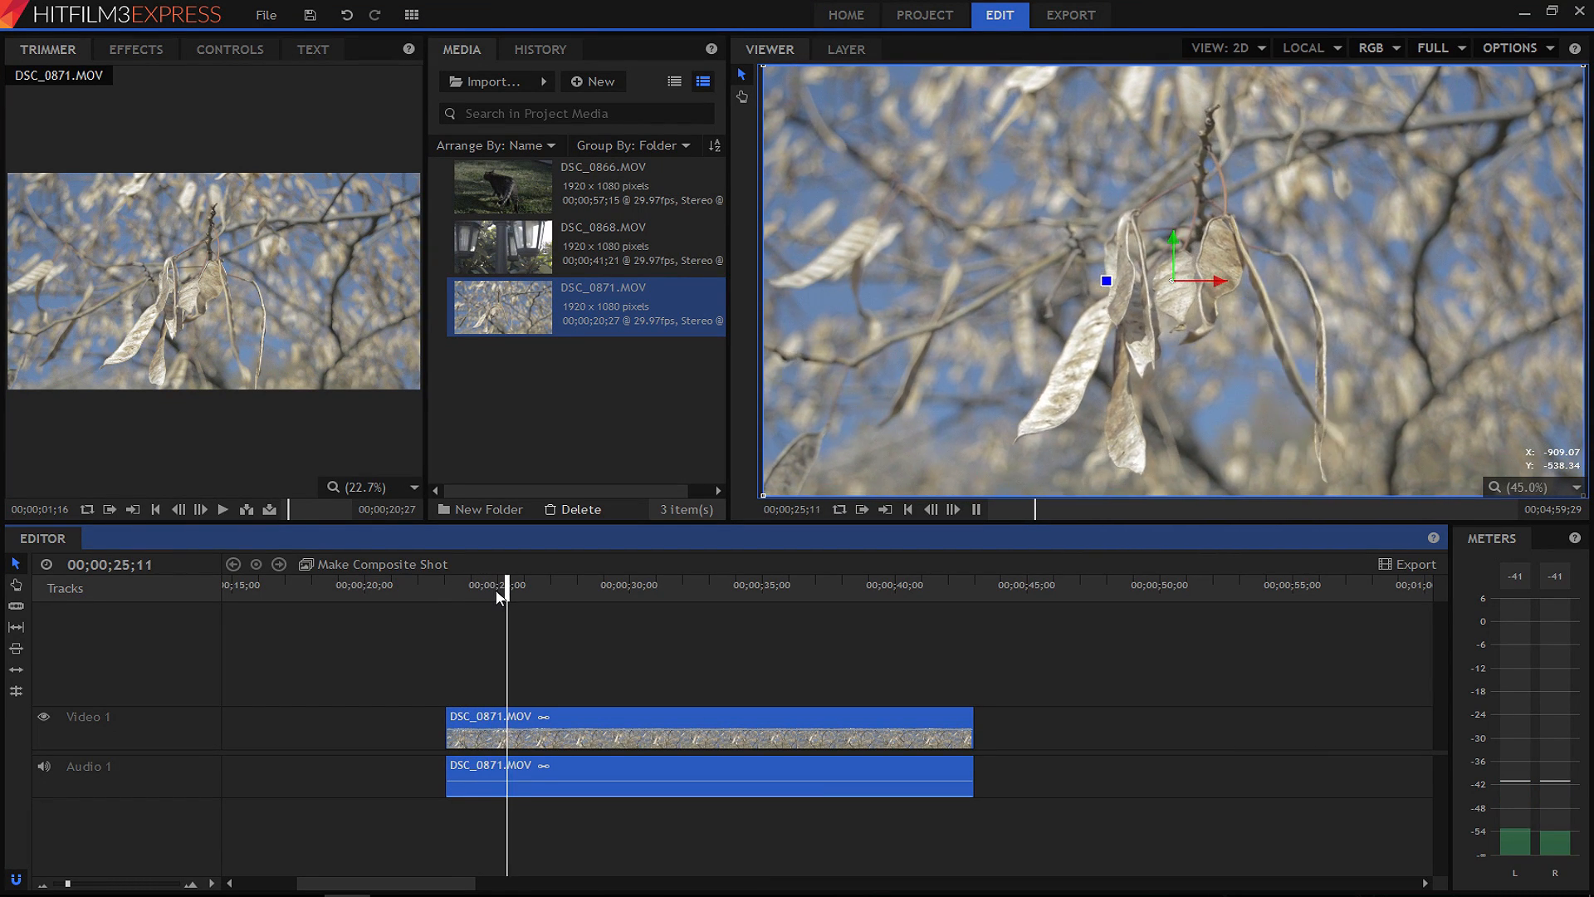
{"action": "key", "text": "space"}
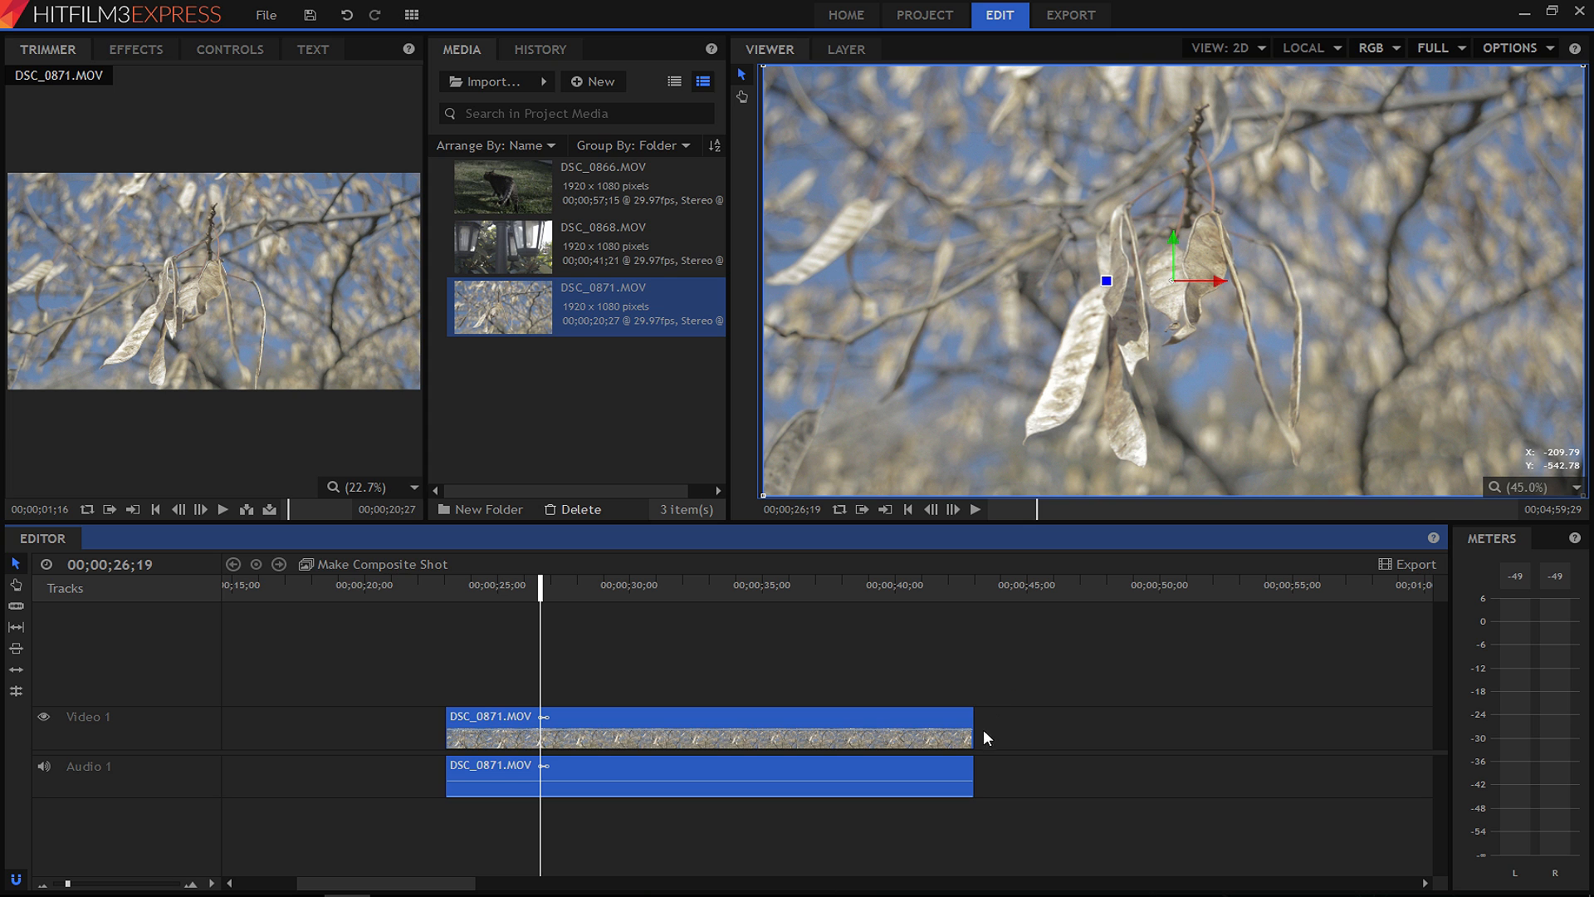
{"action": "left_click_drag", "start_coordinate": [967, 716], "coordinate": [538, 736]}
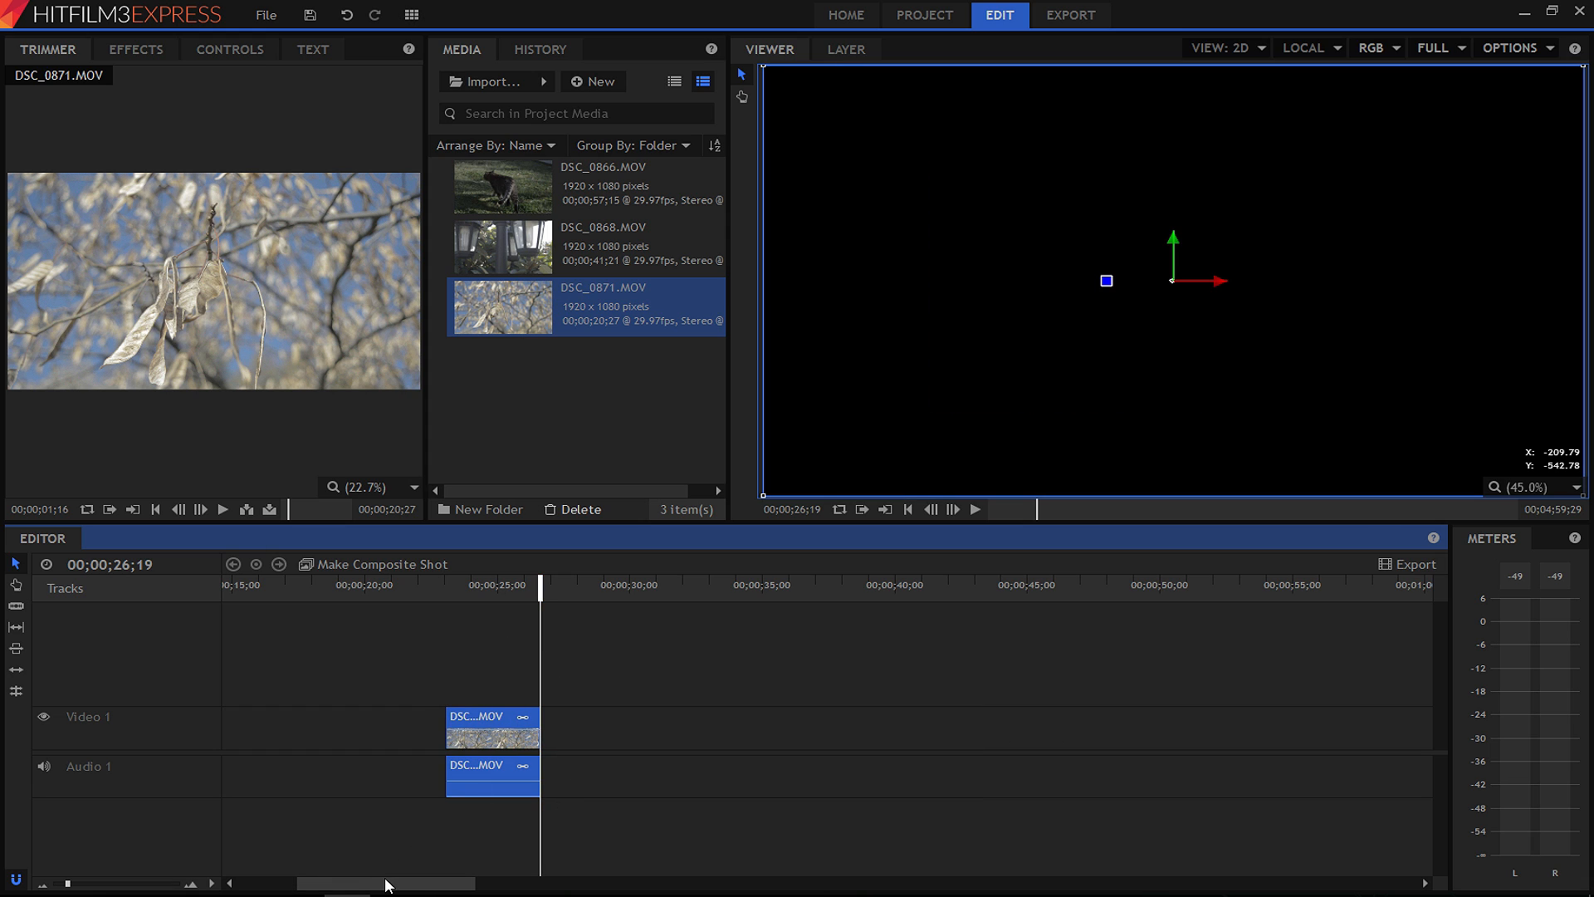
Move DSC_0871.MOV directly against the end of DSC_0866.MOV on Video 1 and play across the cut between them.
{"action": "left_click_drag", "start_coordinate": [386, 888], "coordinate": [281, 885]}
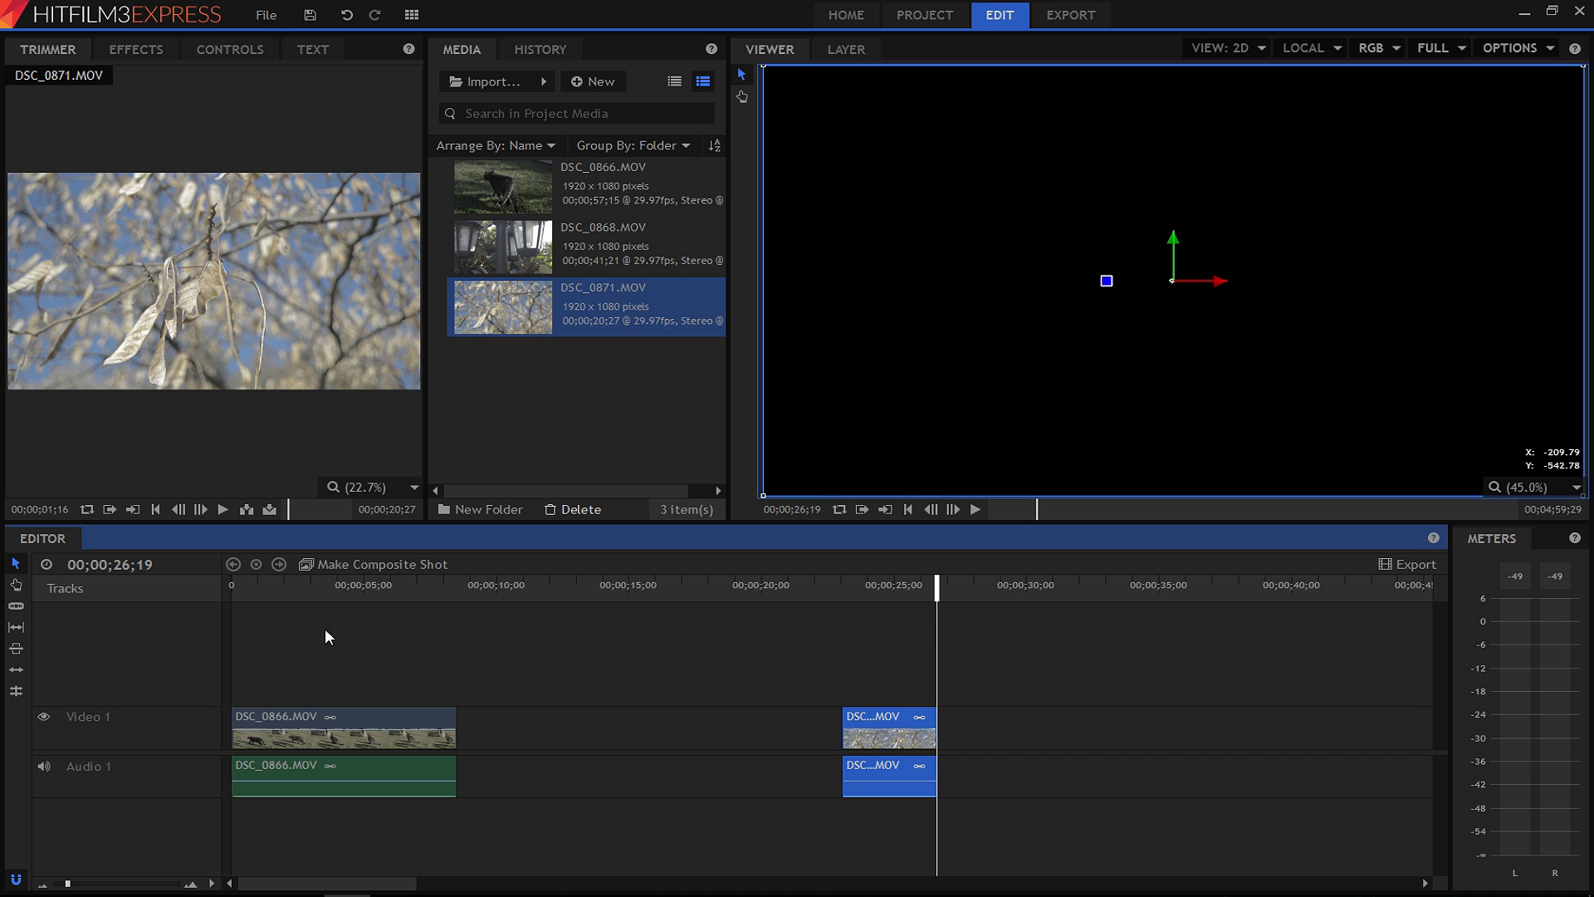
{"action": "left_click_drag", "start_coordinate": [279, 584], "coordinate": [242, 586]}
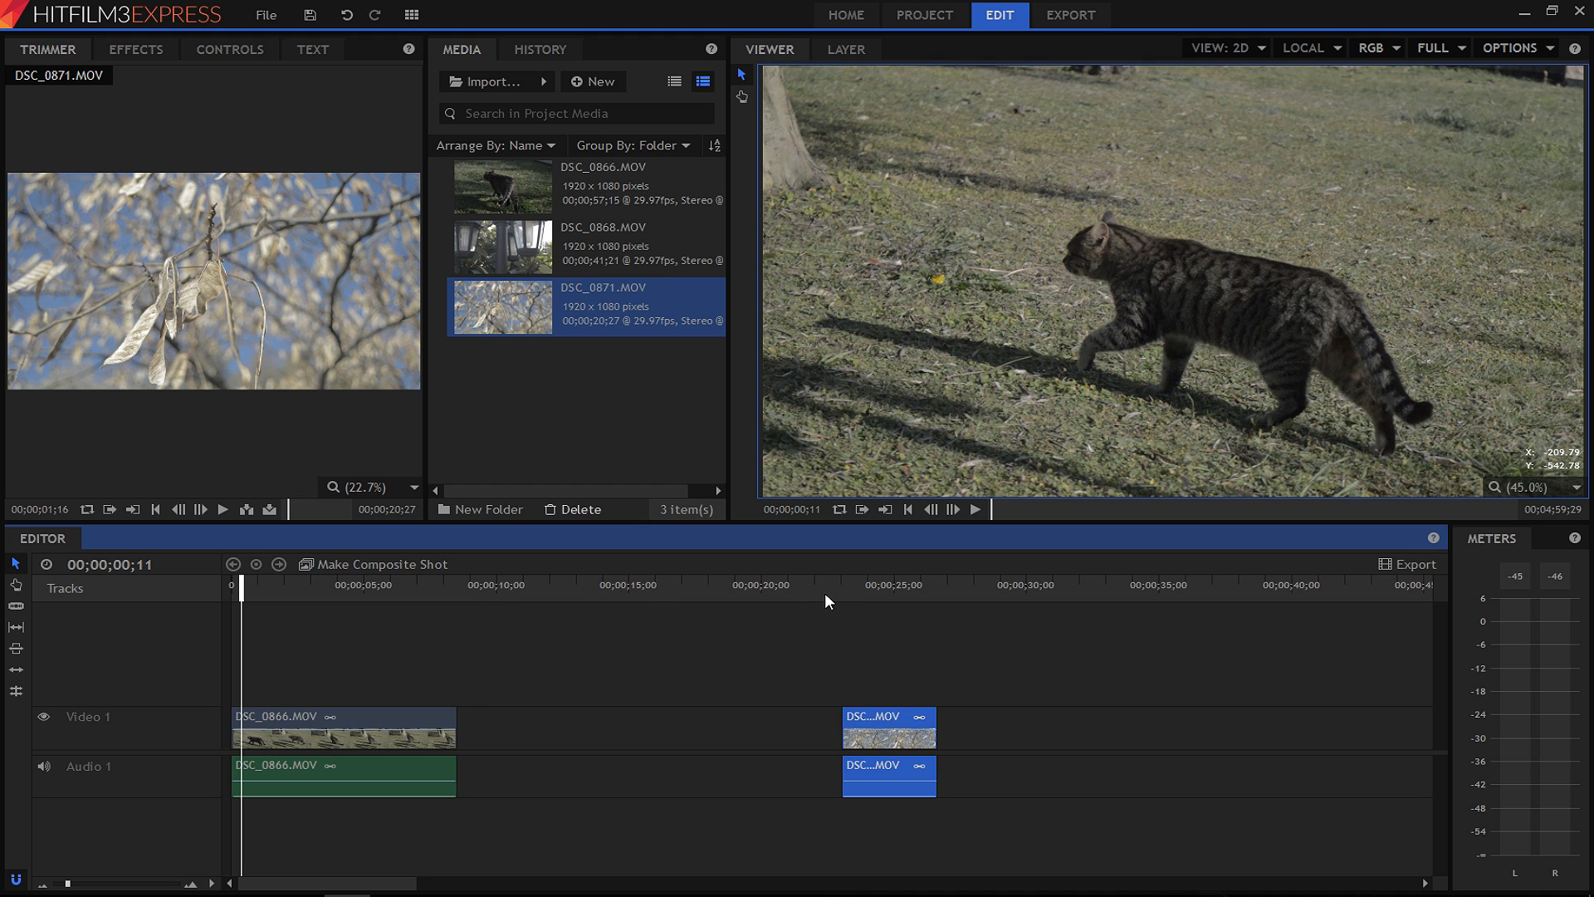
{"action": "left_click_drag", "start_coordinate": [462, 586], "coordinate": [438, 586]}
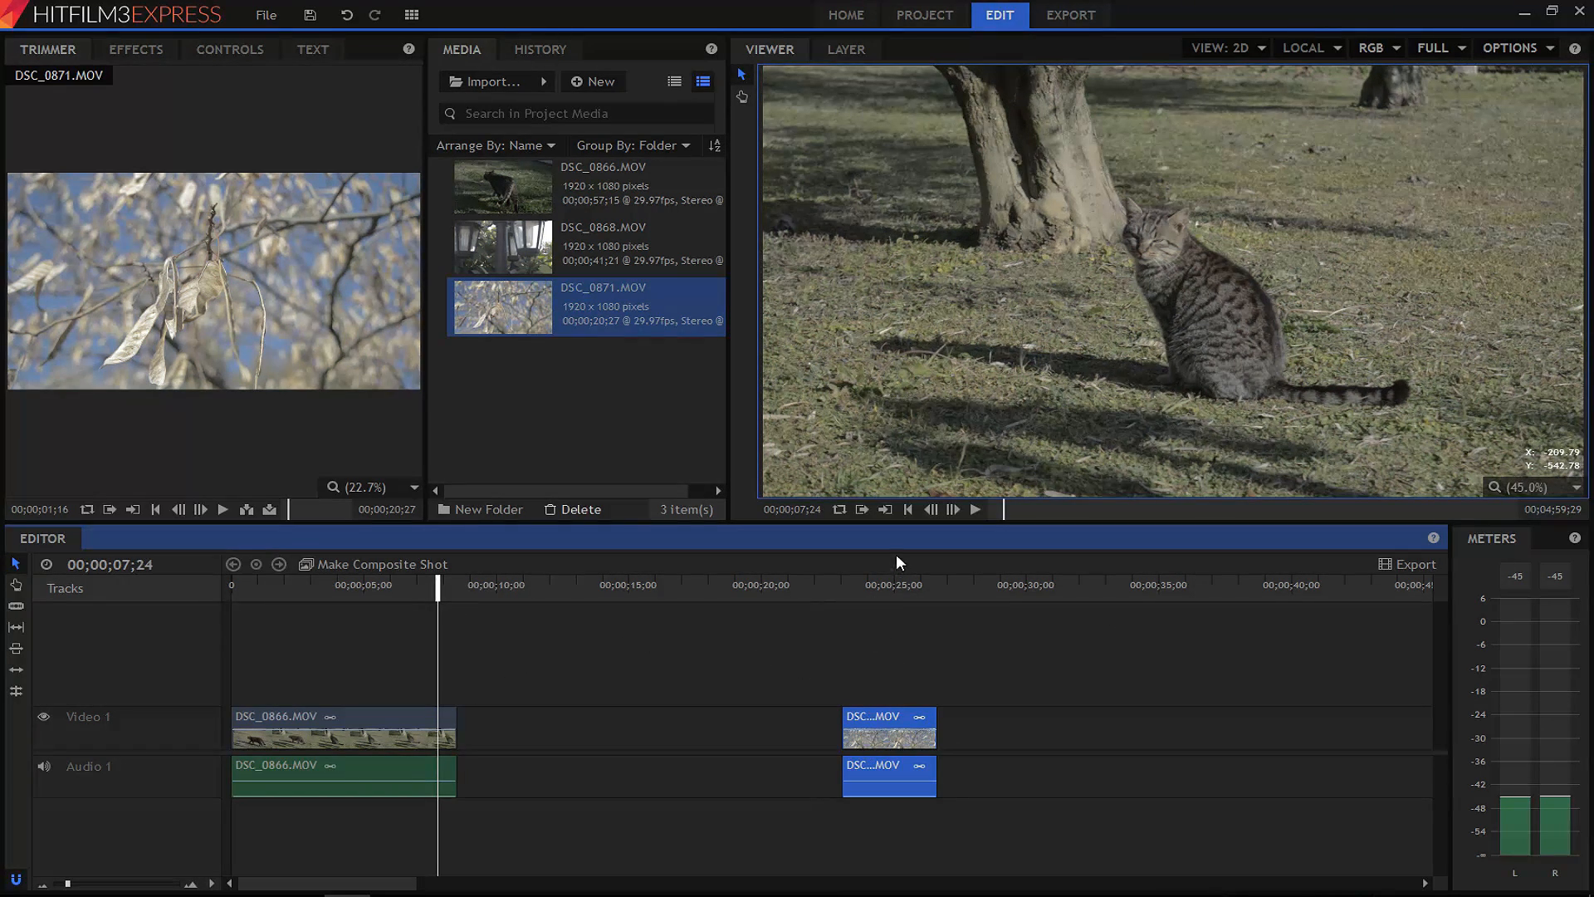
{"action": "left_click_drag", "start_coordinate": [876, 723], "coordinate": [508, 722]}
{"action": "key", "text": "space"}
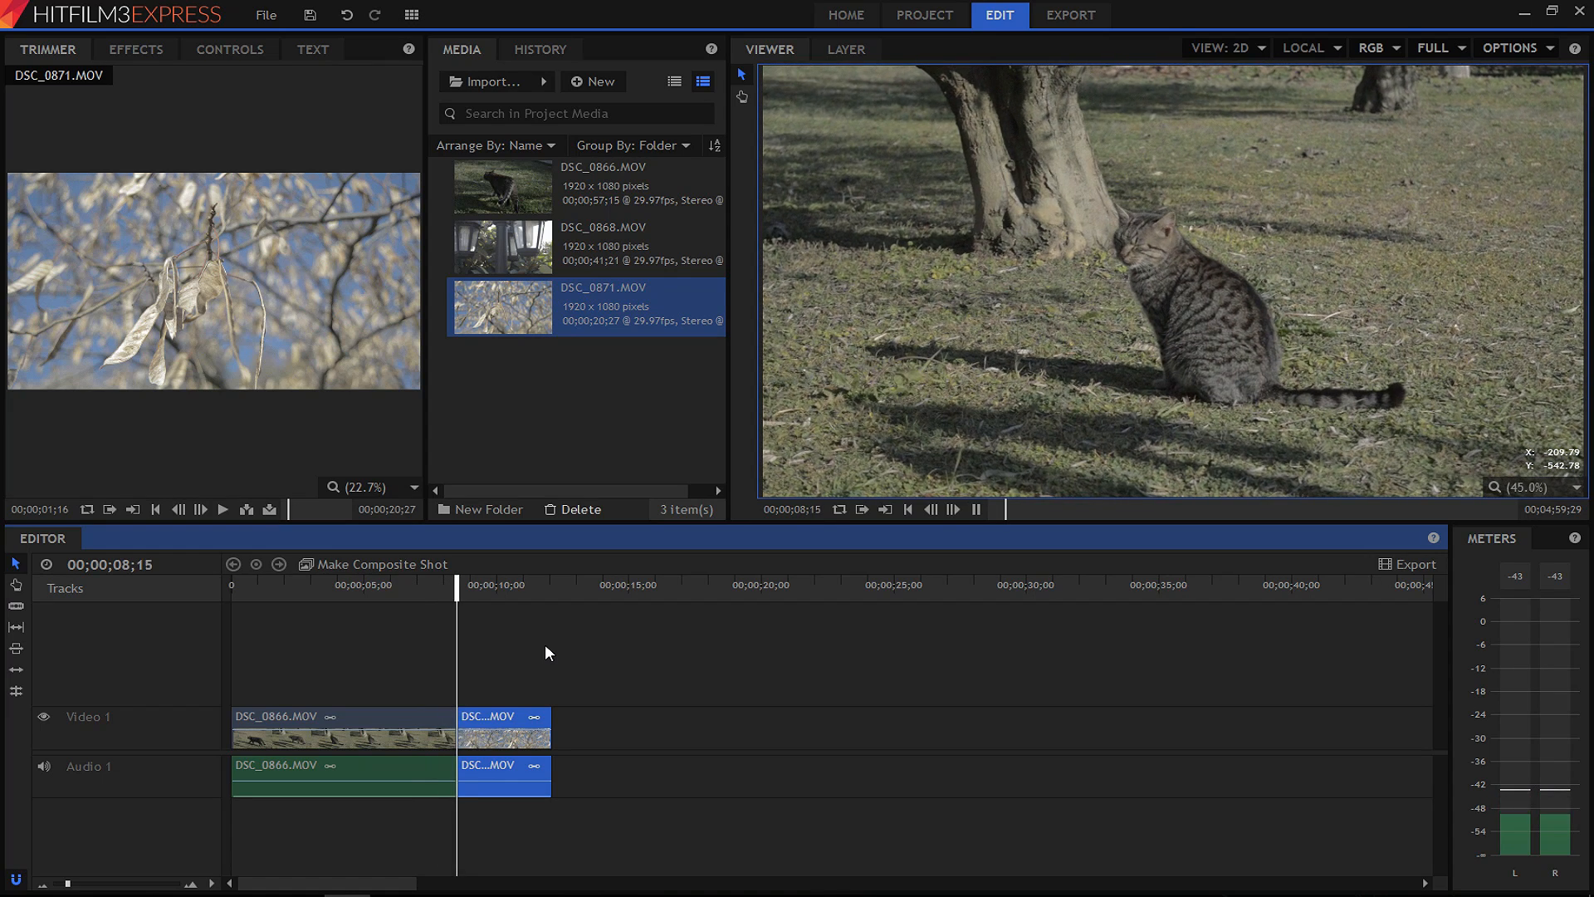
{"action": "key", "text": "space"}
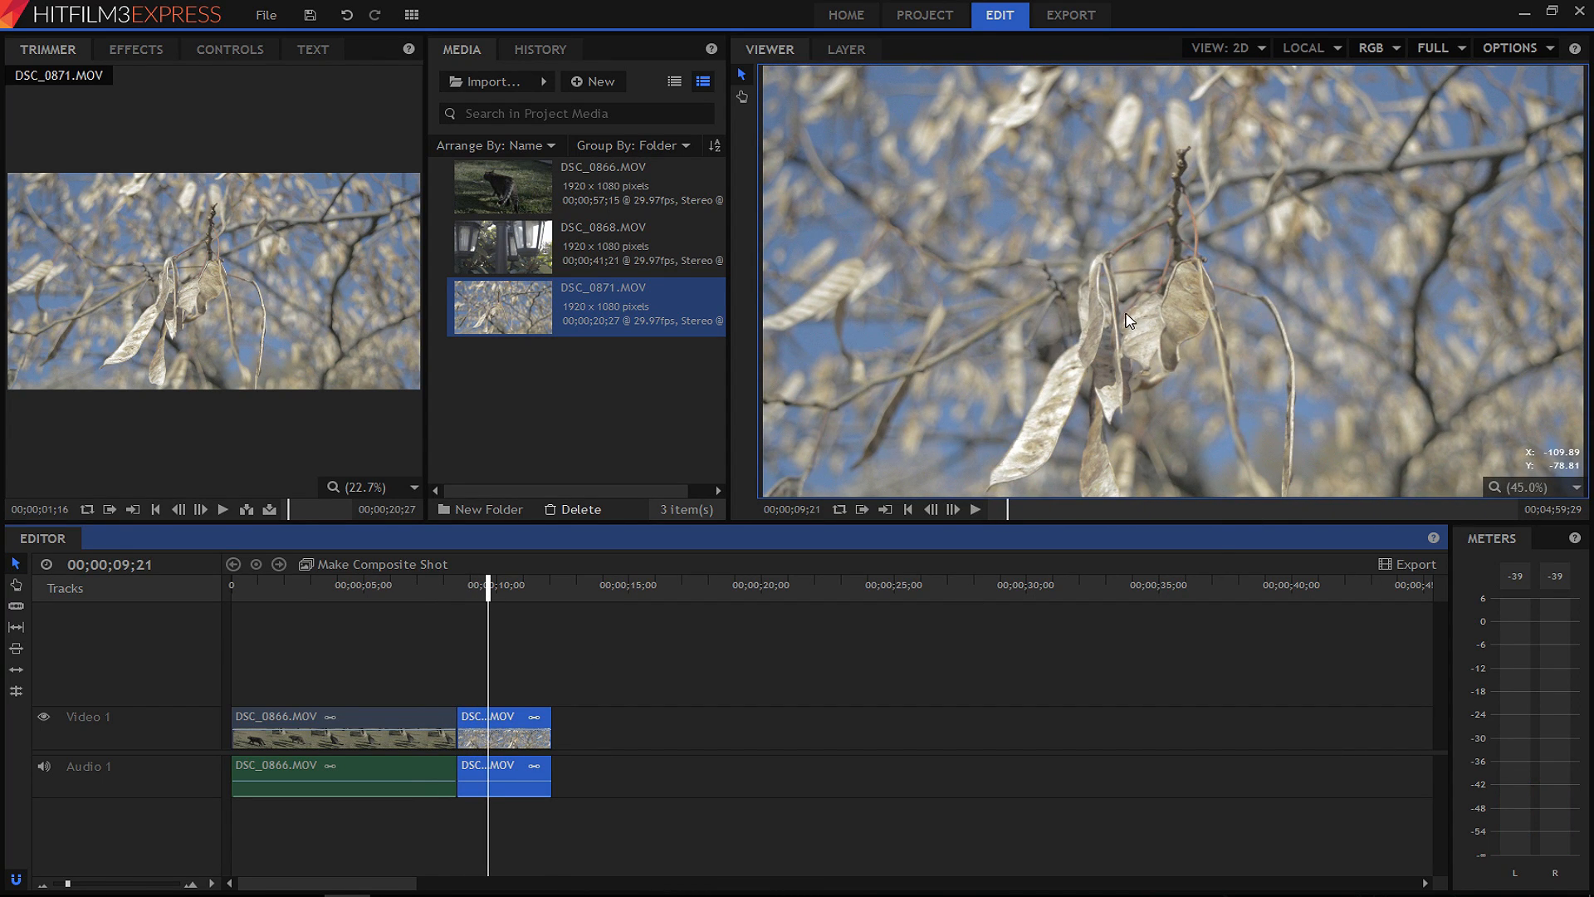
Trim DSC_0868.MOV with an Out point at 00;00;23;14 and place it on Video 1 directly after DSC_0871.MOV.
{"action": "left_click", "coordinate": [631, 242]}
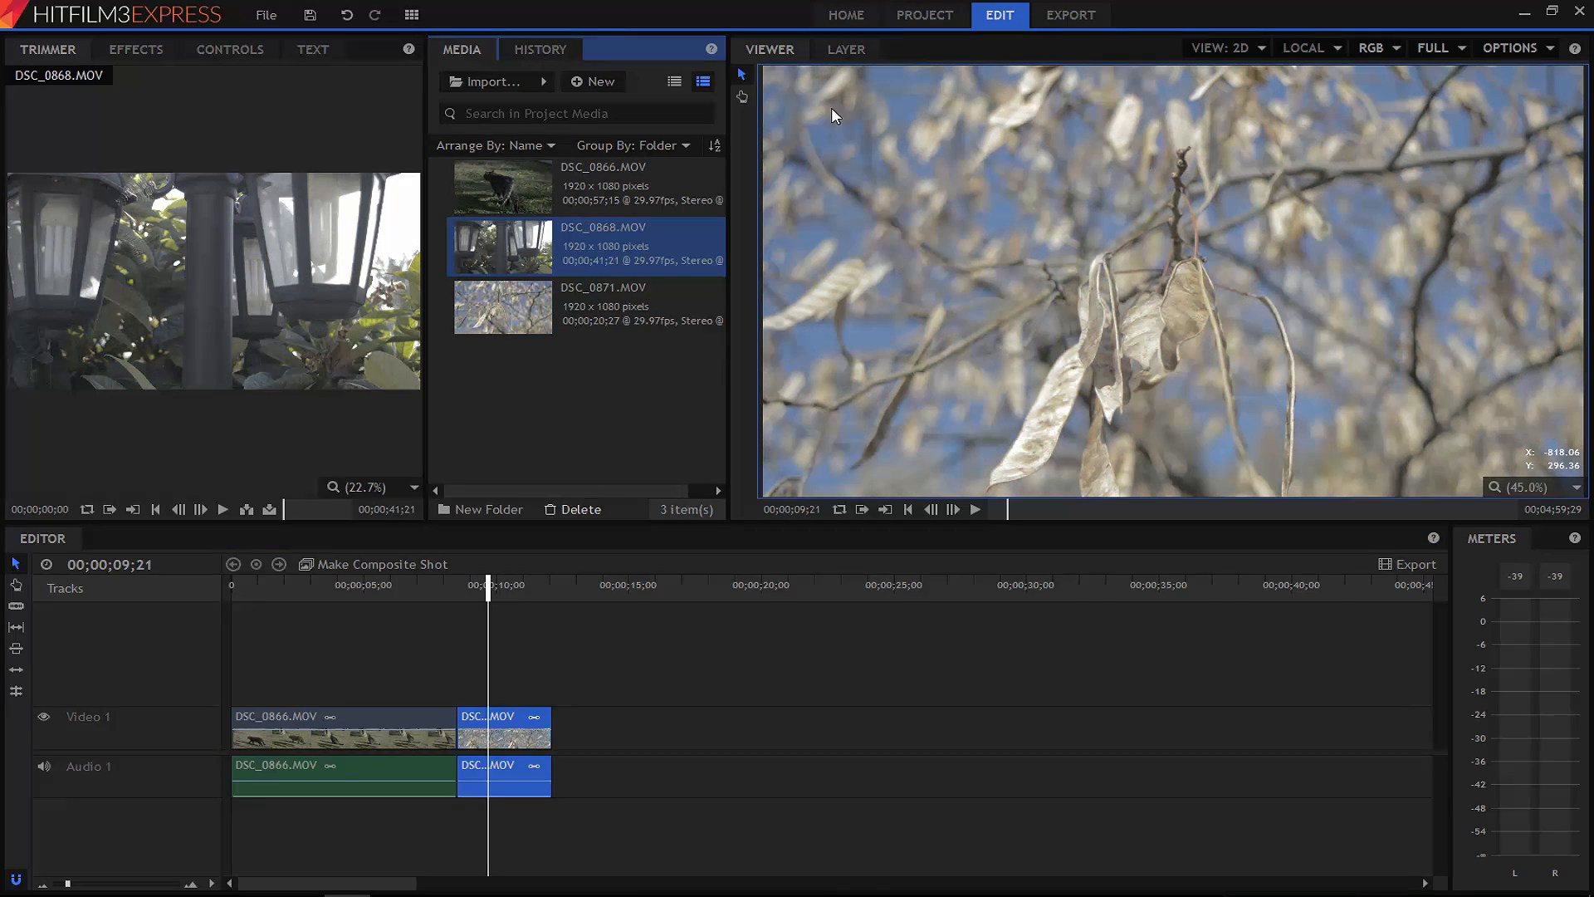
{"action": "left_click_drag", "start_coordinate": [283, 515], "coordinate": [320, 506]}
{"action": "left_click_drag", "start_coordinate": [293, 351], "coordinate": [553, 739]}
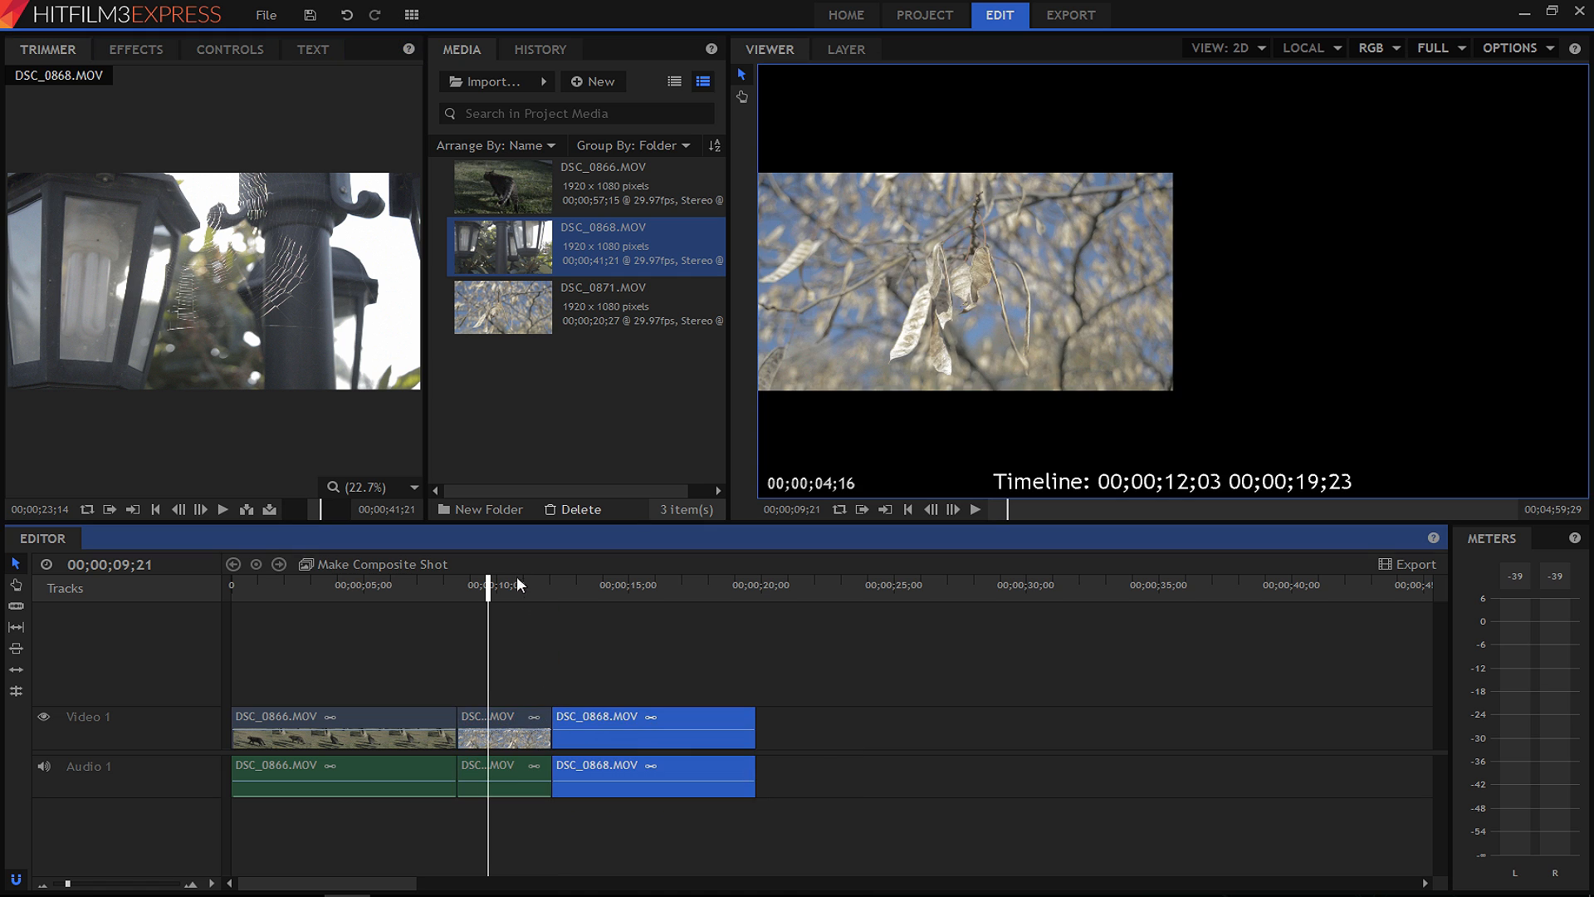
Play across the cut into DSC_0868.MOV and trim about 3 seconds off its start, keeping it directly against DSC_0871.MOV.
{"action": "left_click", "coordinate": [535, 596]}
{"action": "key", "text": "space"}
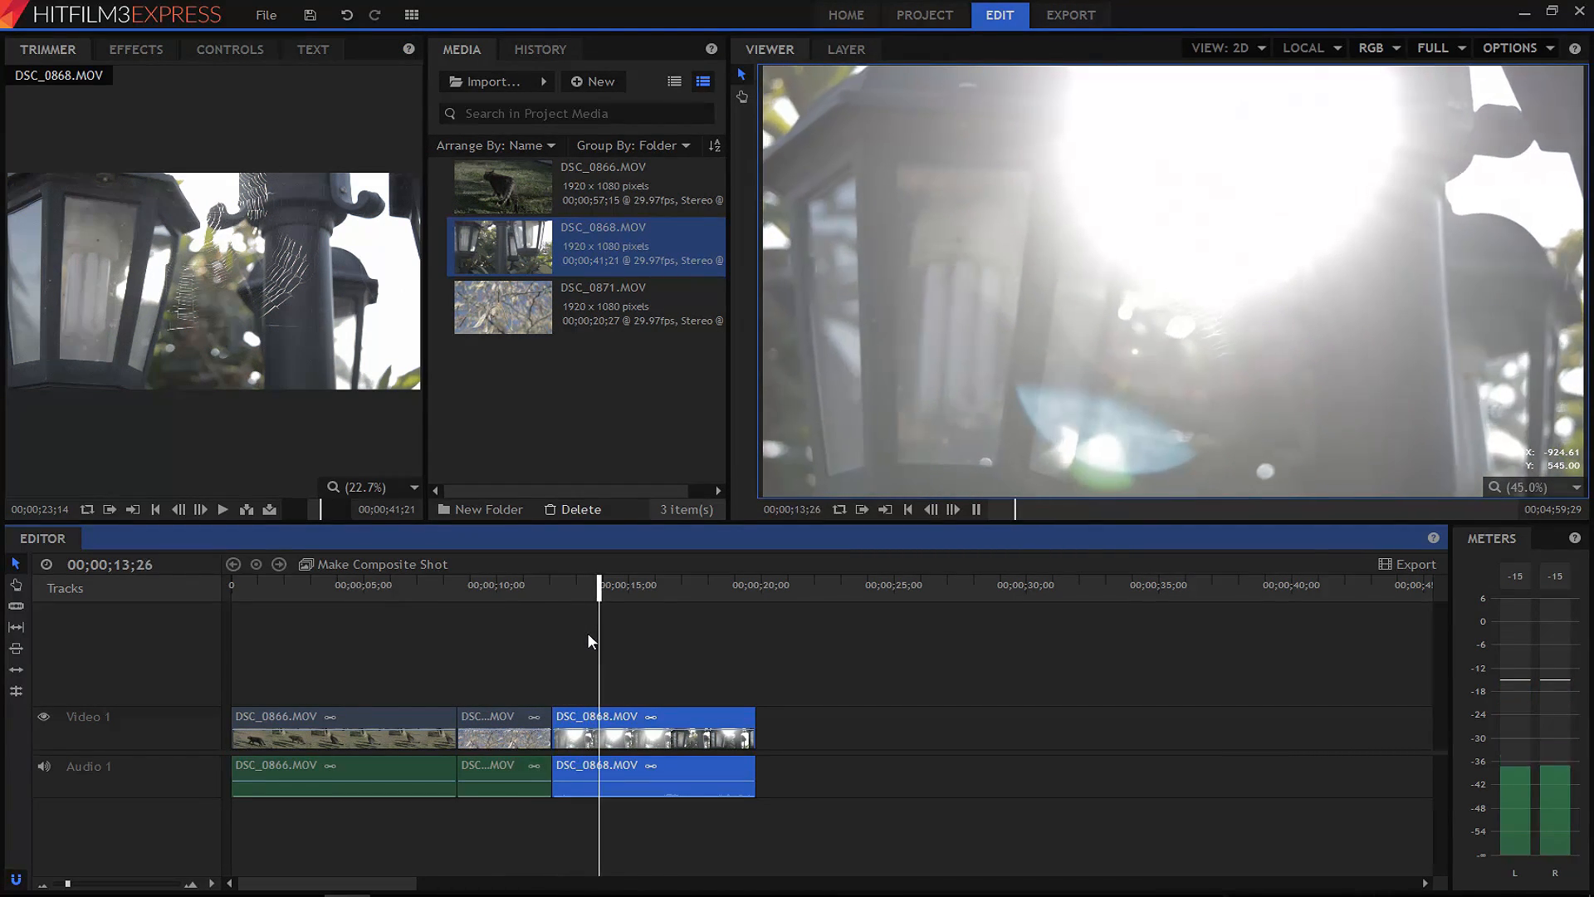
{"action": "key", "text": "space"}
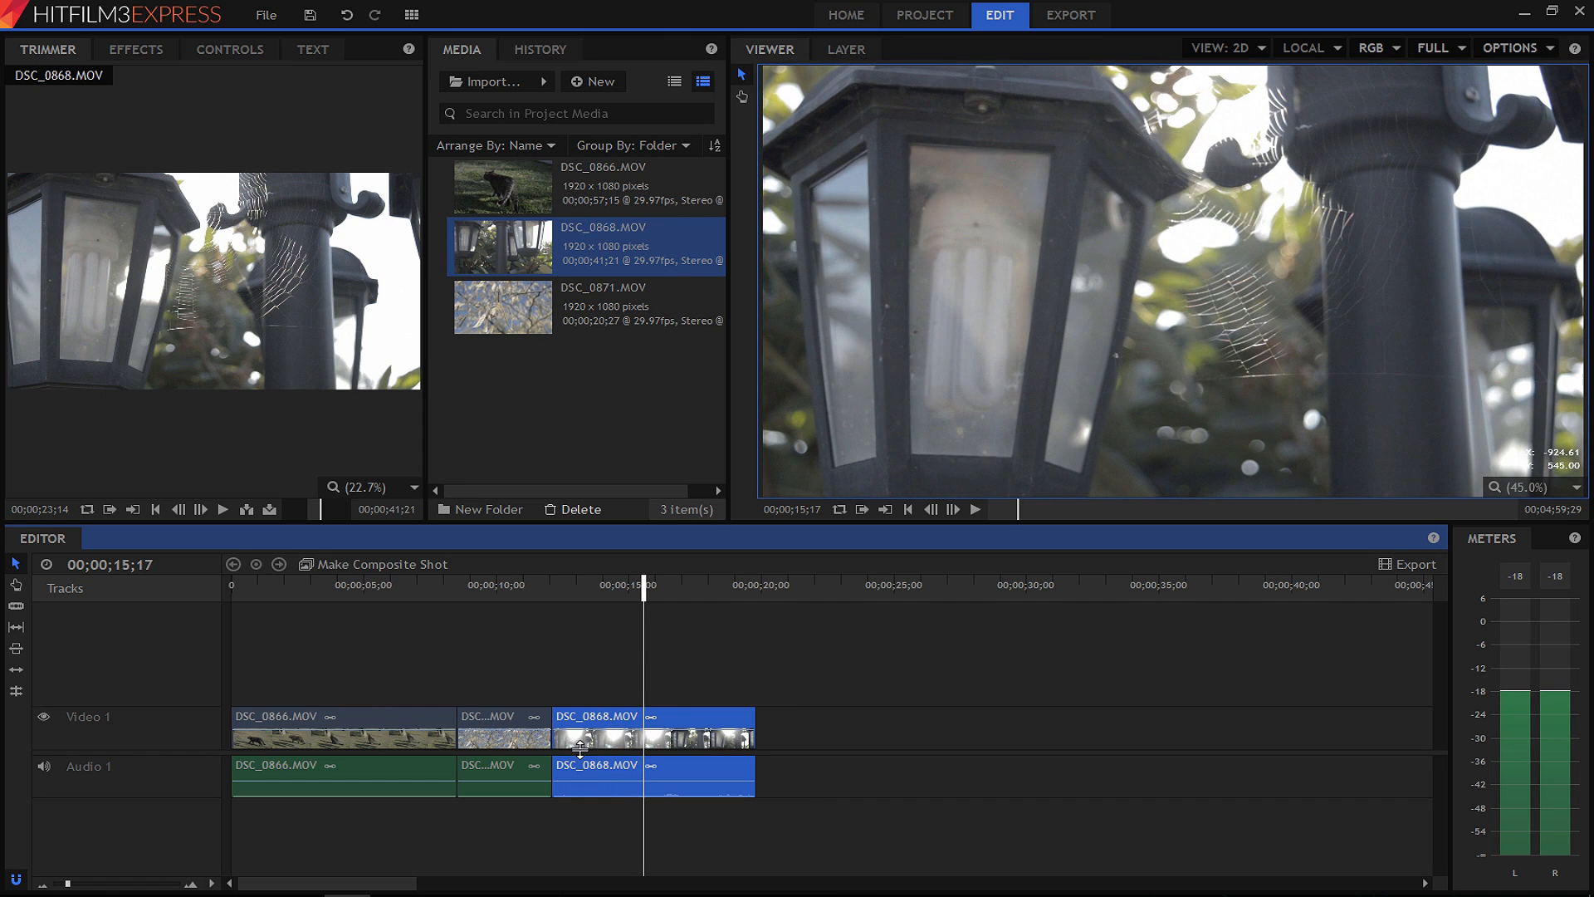
{"action": "left_click_drag", "start_coordinate": [553, 737], "coordinate": [584, 695]}
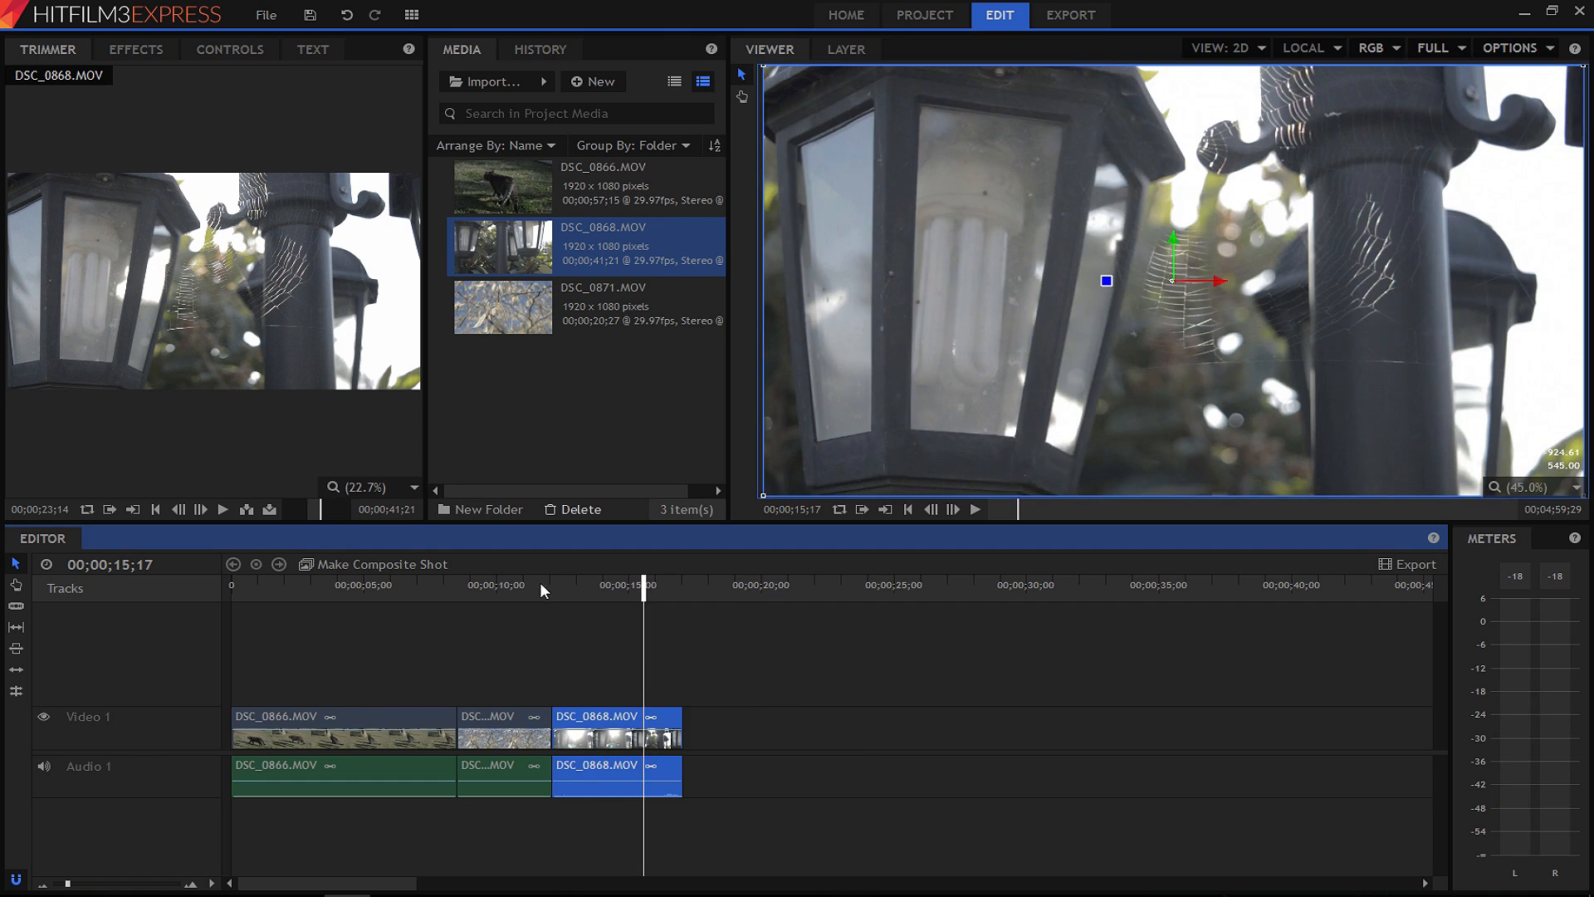
Play the timeline from just before the shortened DSC_0868.MOV clip to check the cut.
{"action": "left_click", "coordinate": [544, 585]}
{"action": "key", "text": "space"}
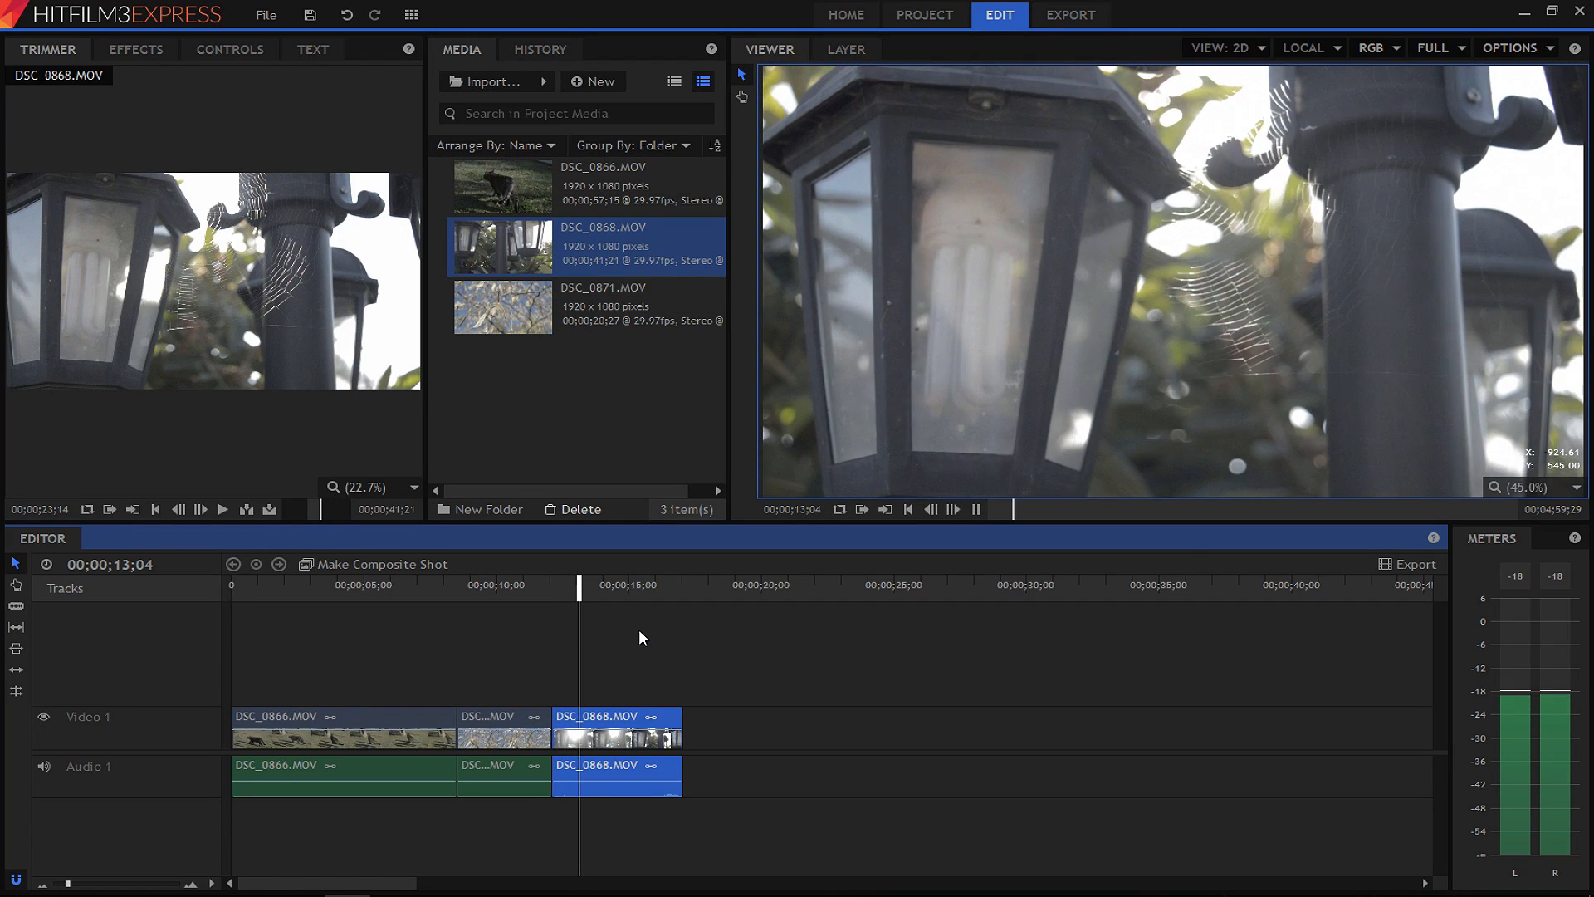
{"action": "key", "text": "space"}
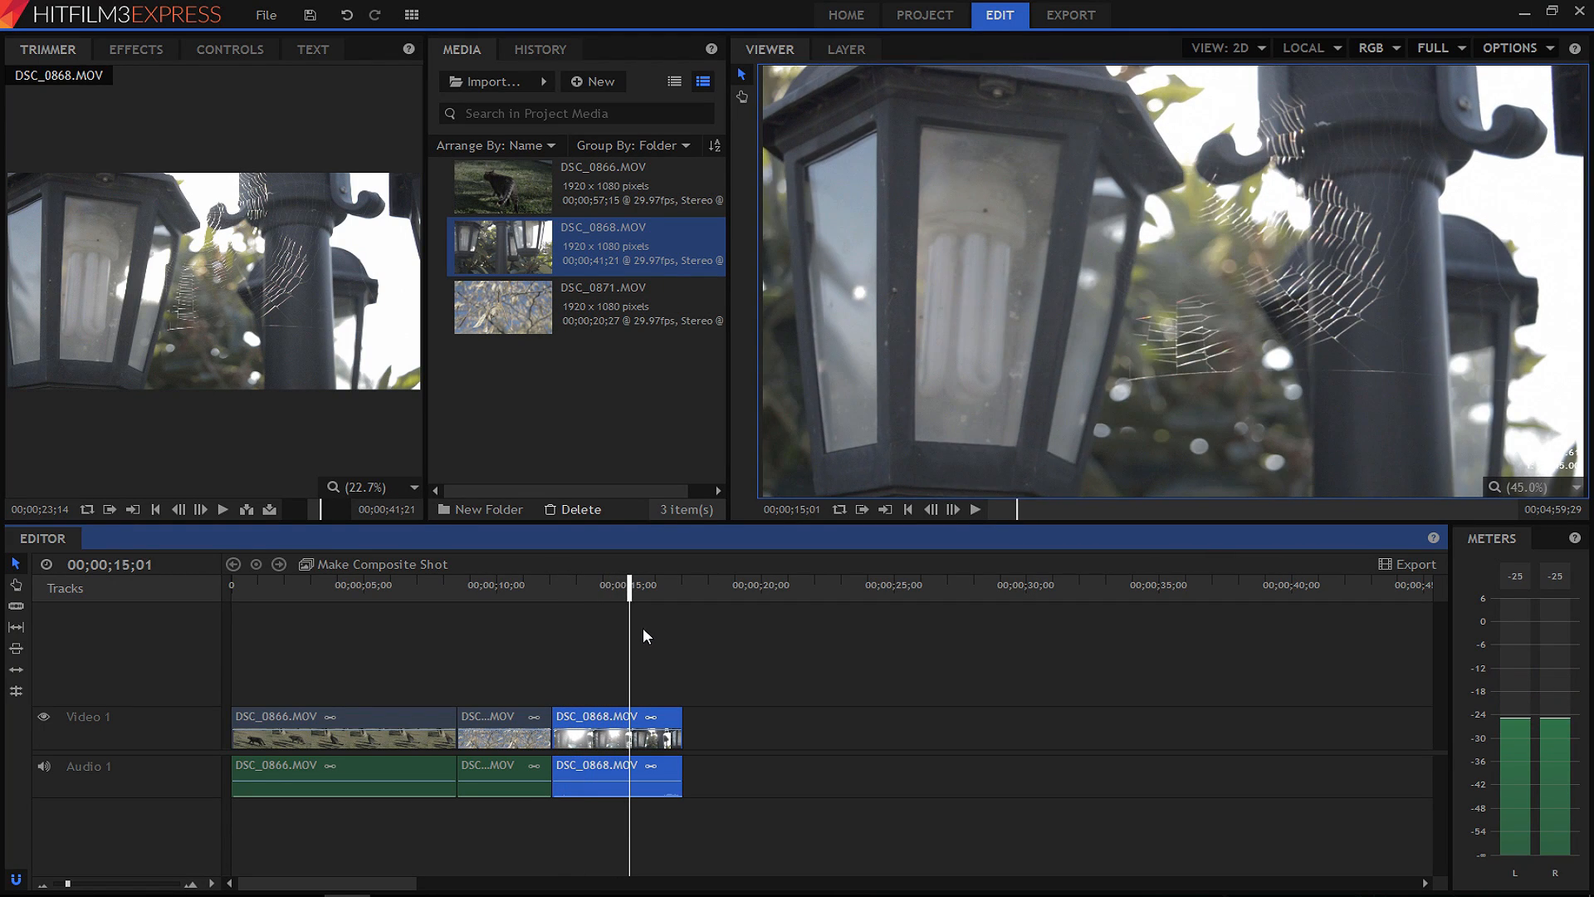
Return the playhead to the start of the timeline and import the ES_Short Life 3 music WAV file into the project media.
{"action": "scroll", "coordinate": [451, 664], "scroll_direction": "right", "scroll_amount": 3}
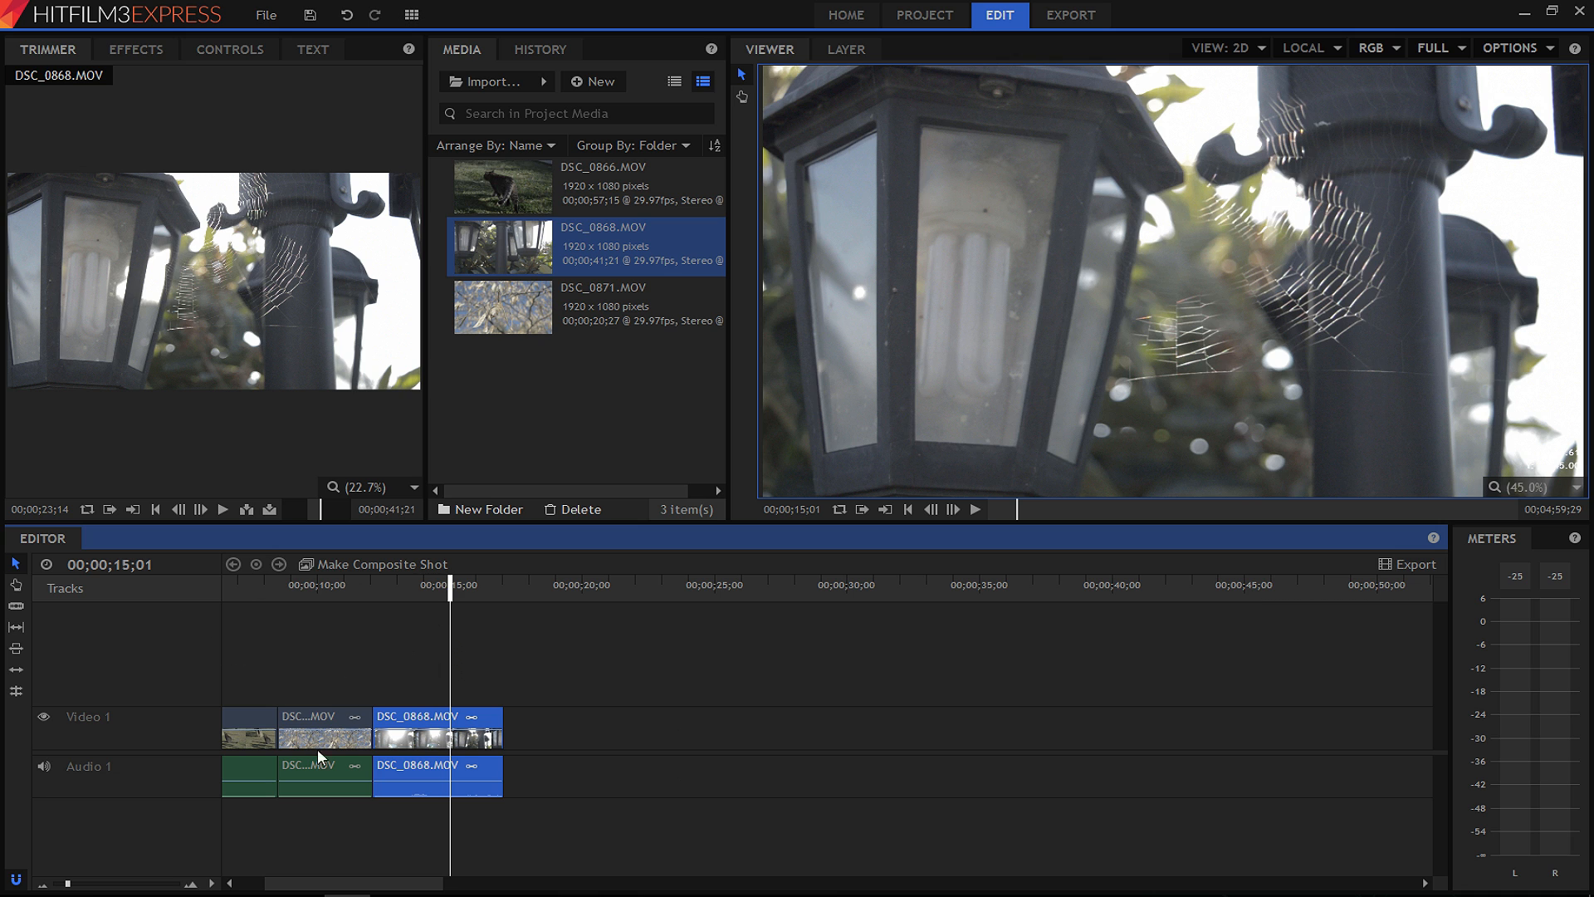
{"action": "left_click_drag", "start_coordinate": [324, 882], "coordinate": [297, 881]}
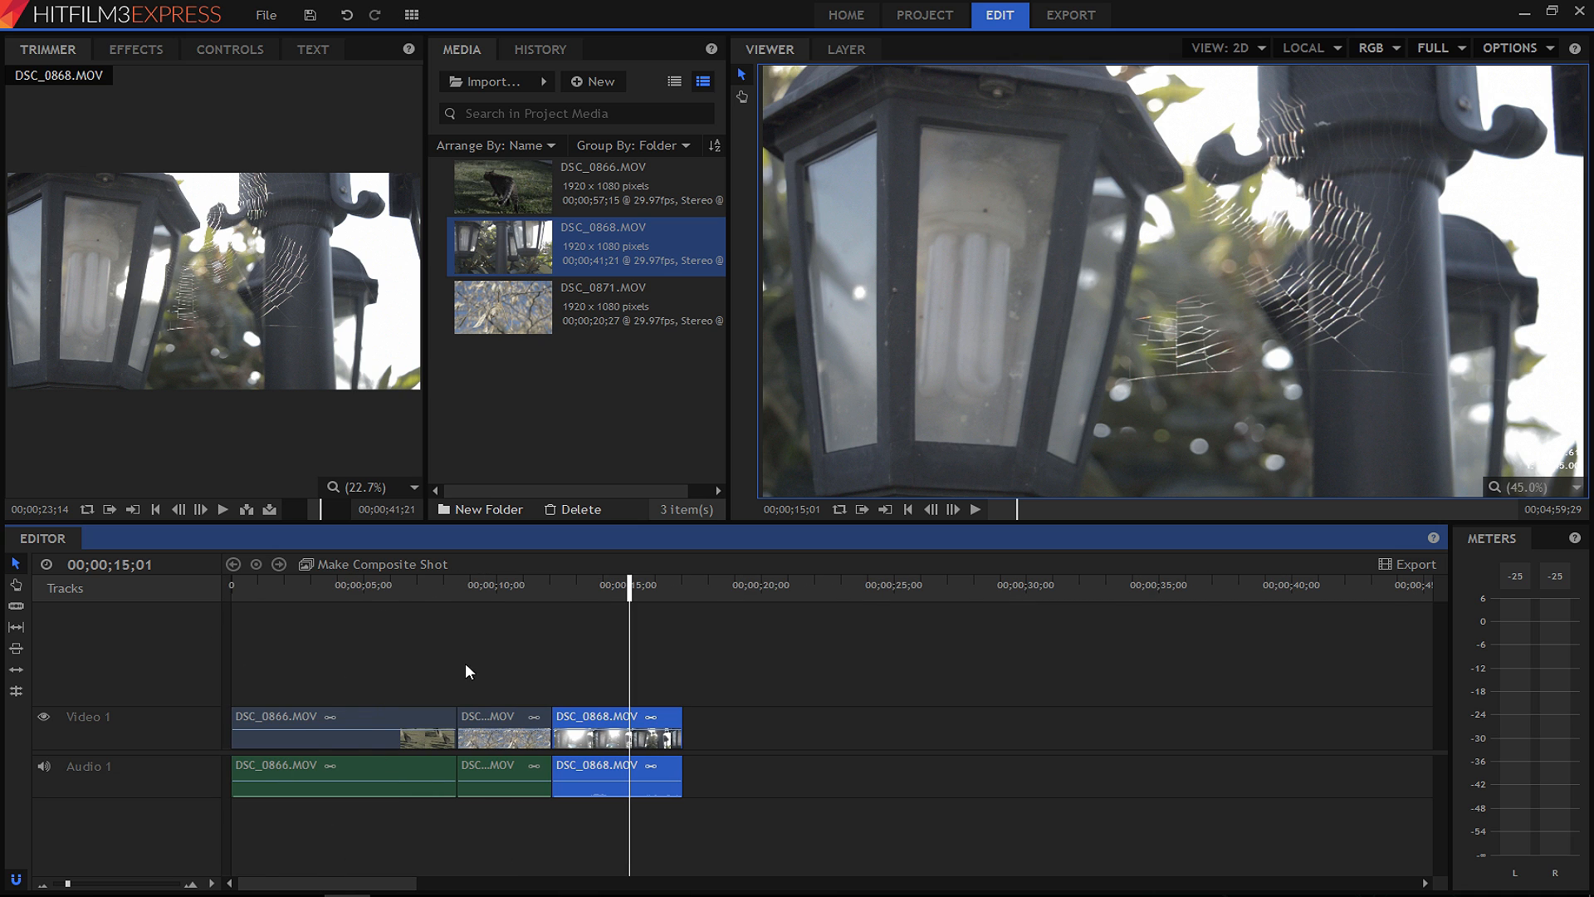
{"action": "left_click_drag", "start_coordinate": [306, 585], "coordinate": [226, 586]}
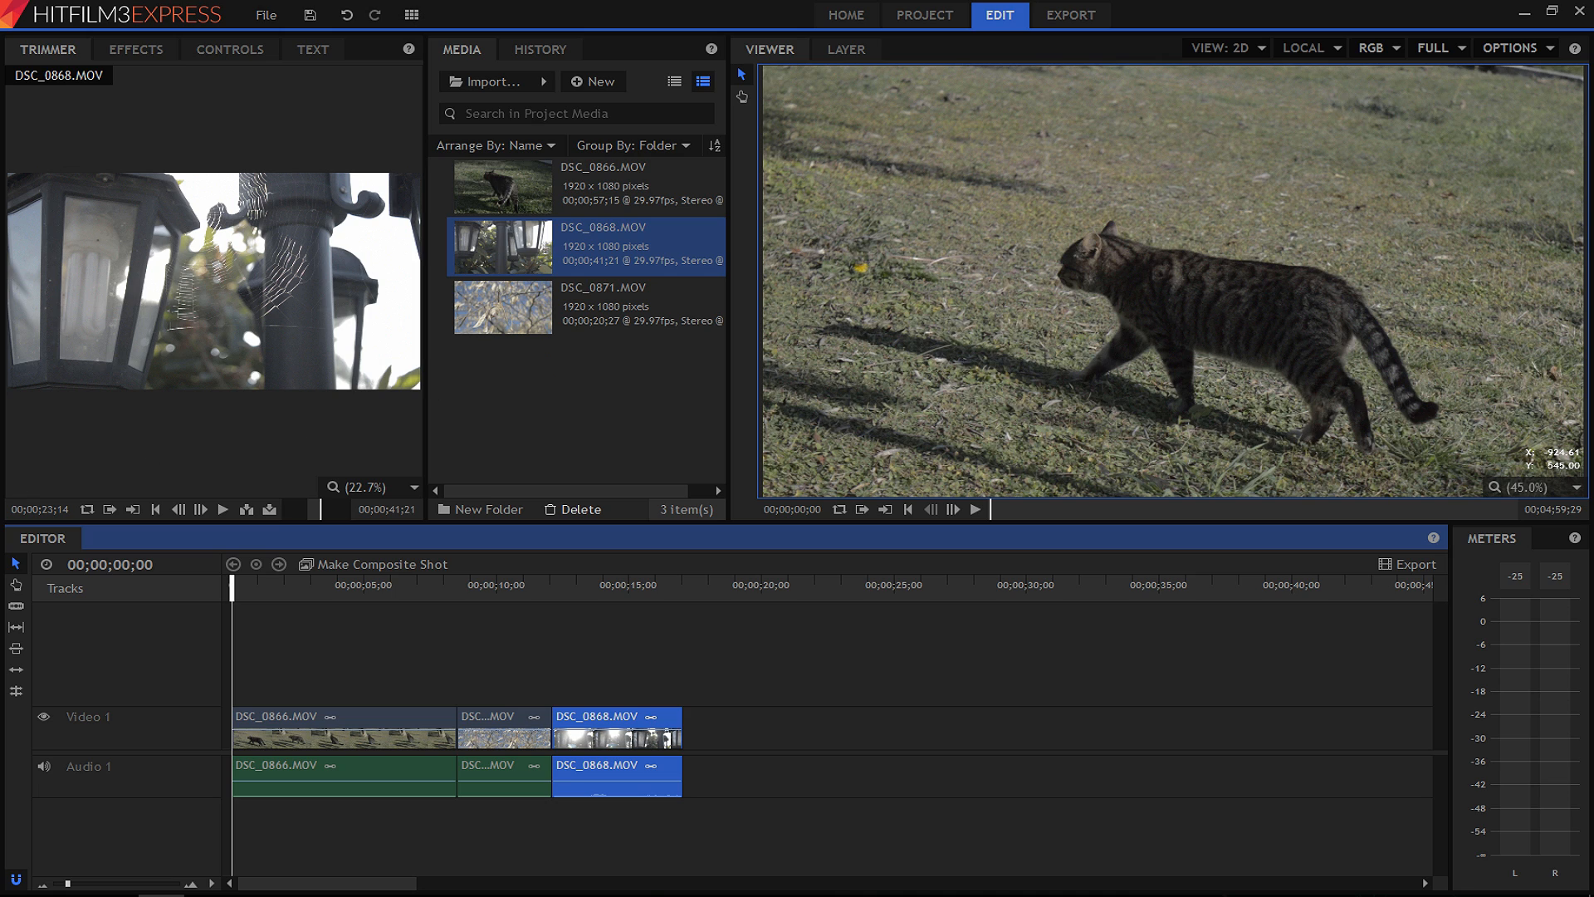
{"action": "left_click_drag", "start_coordinate": [1, 415], "coordinate": [630, 432]}
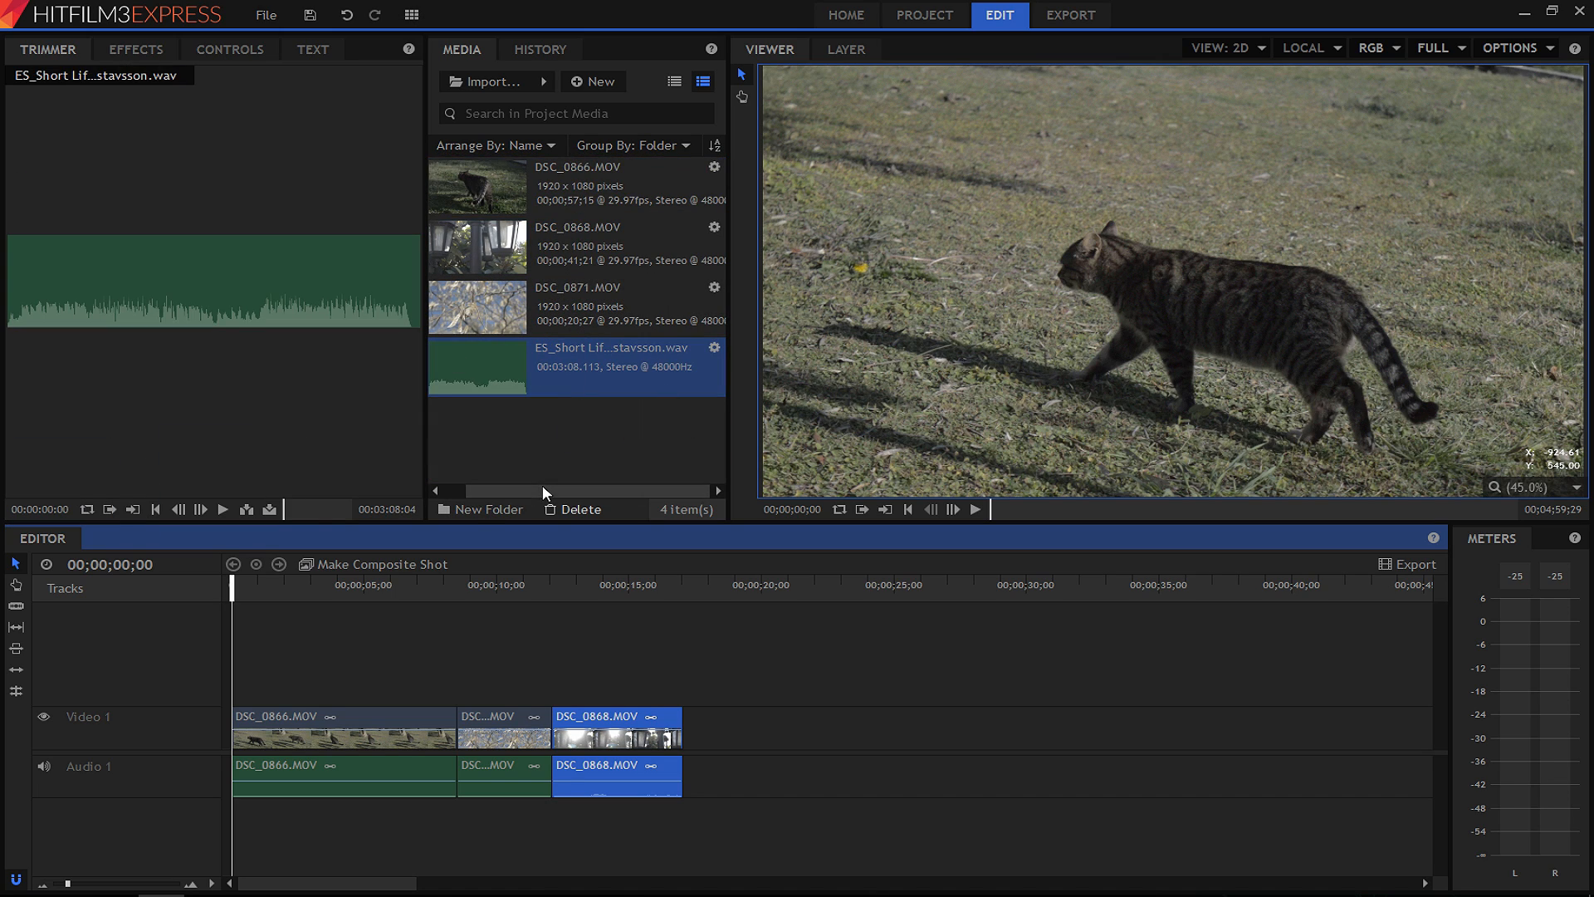
{"action": "left_click", "coordinate": [503, 488]}
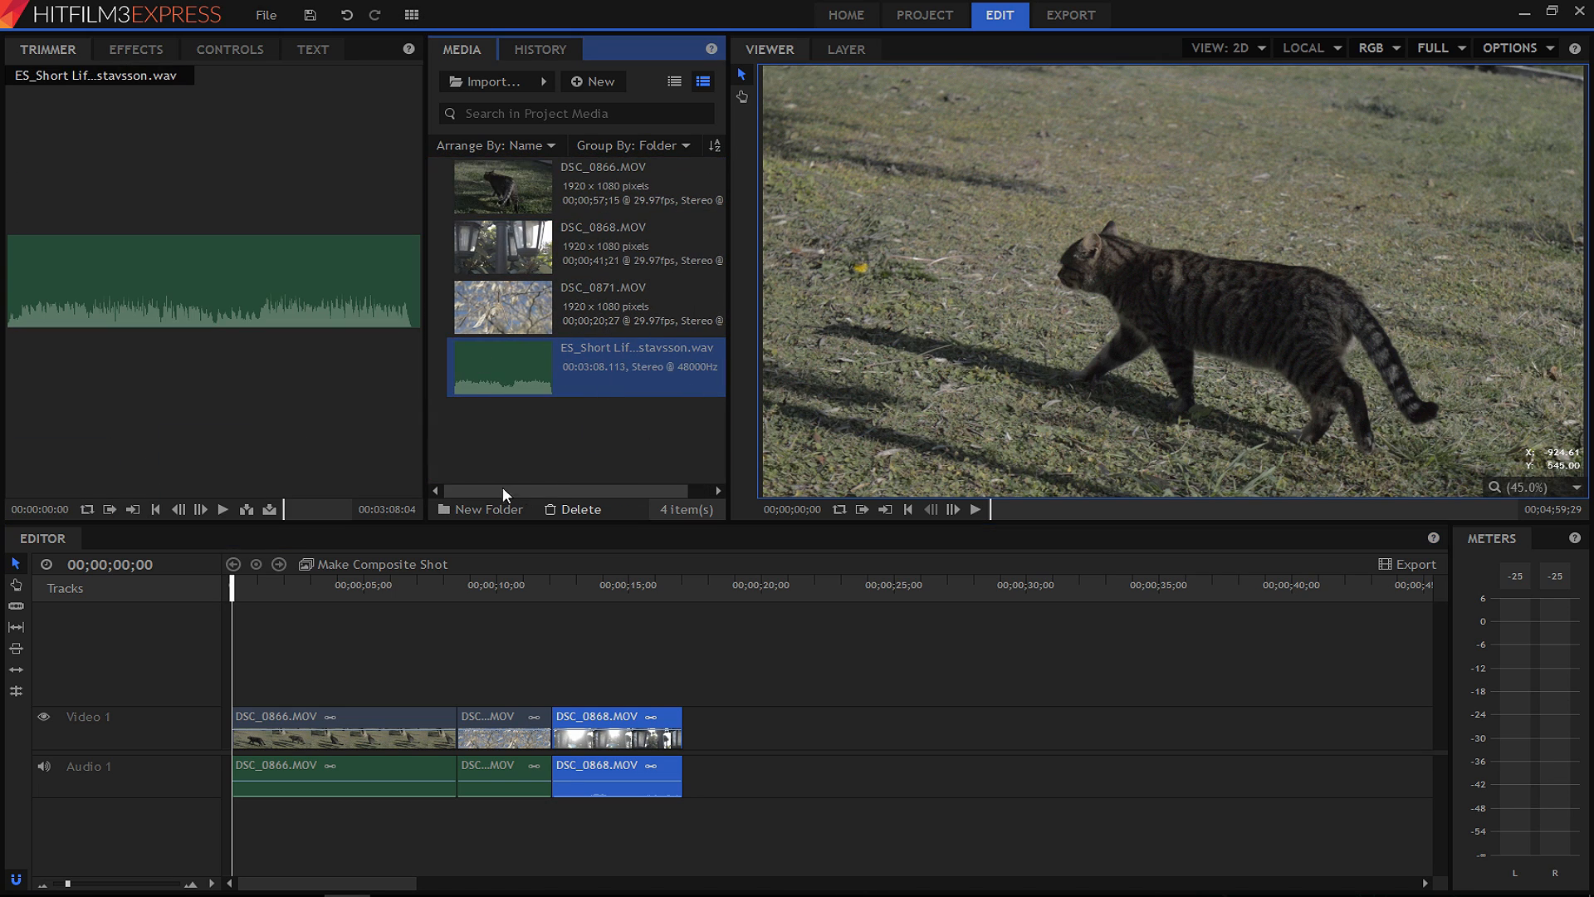
Preview the ES_Short Life 3 music file in the Trimmer and place it on a new Audio 2 track from the timeline's start.
{"action": "left_click", "coordinate": [291, 506]}
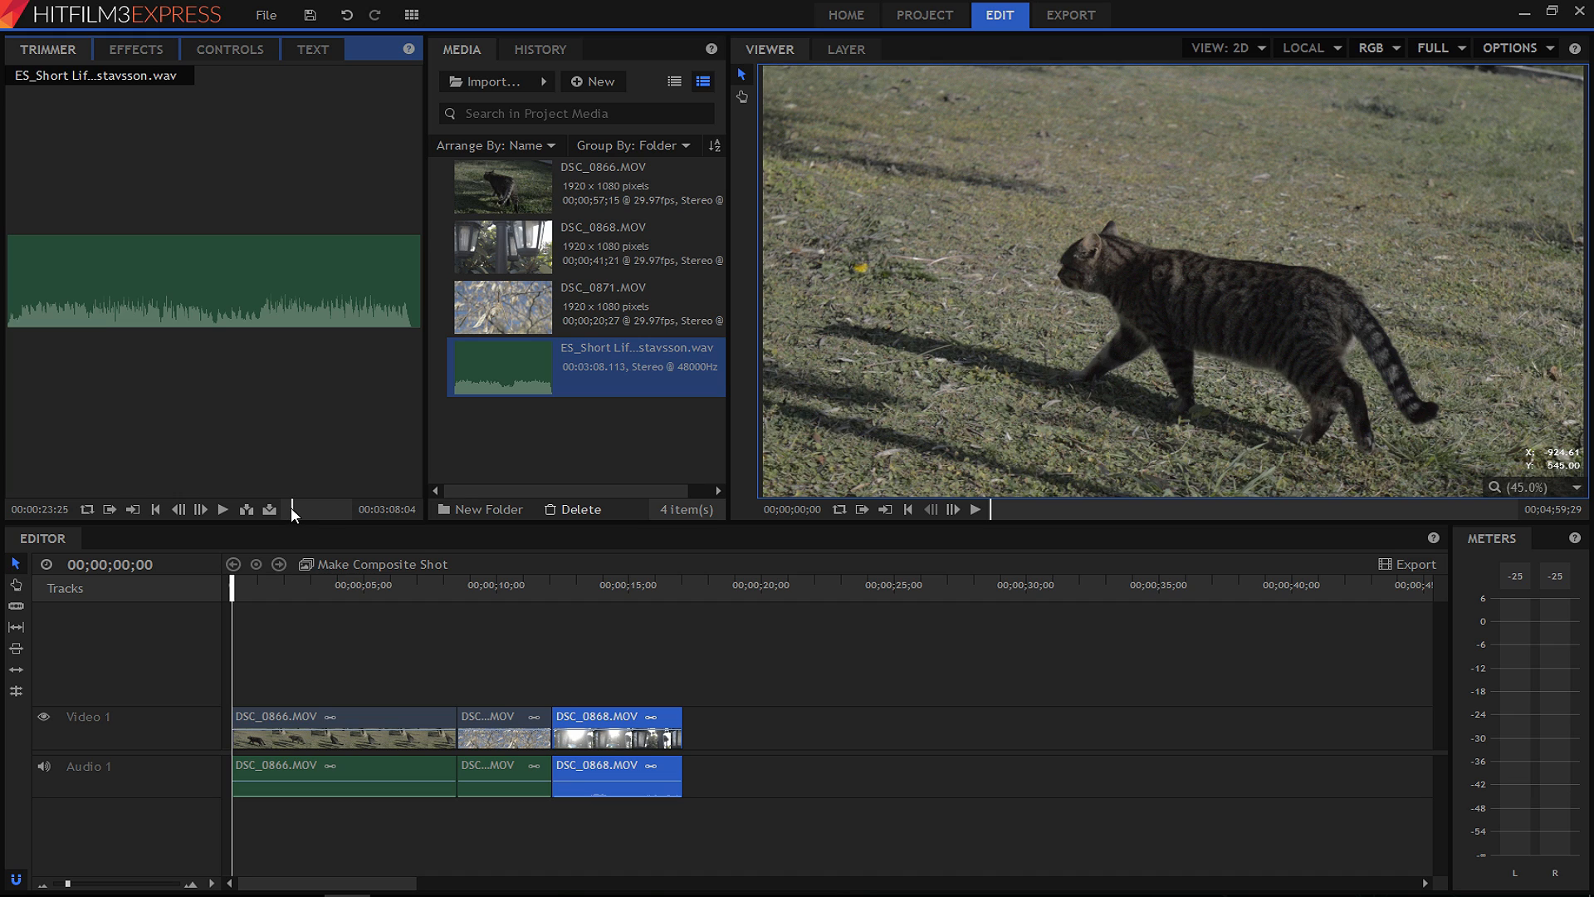
{"action": "key", "text": "space"}
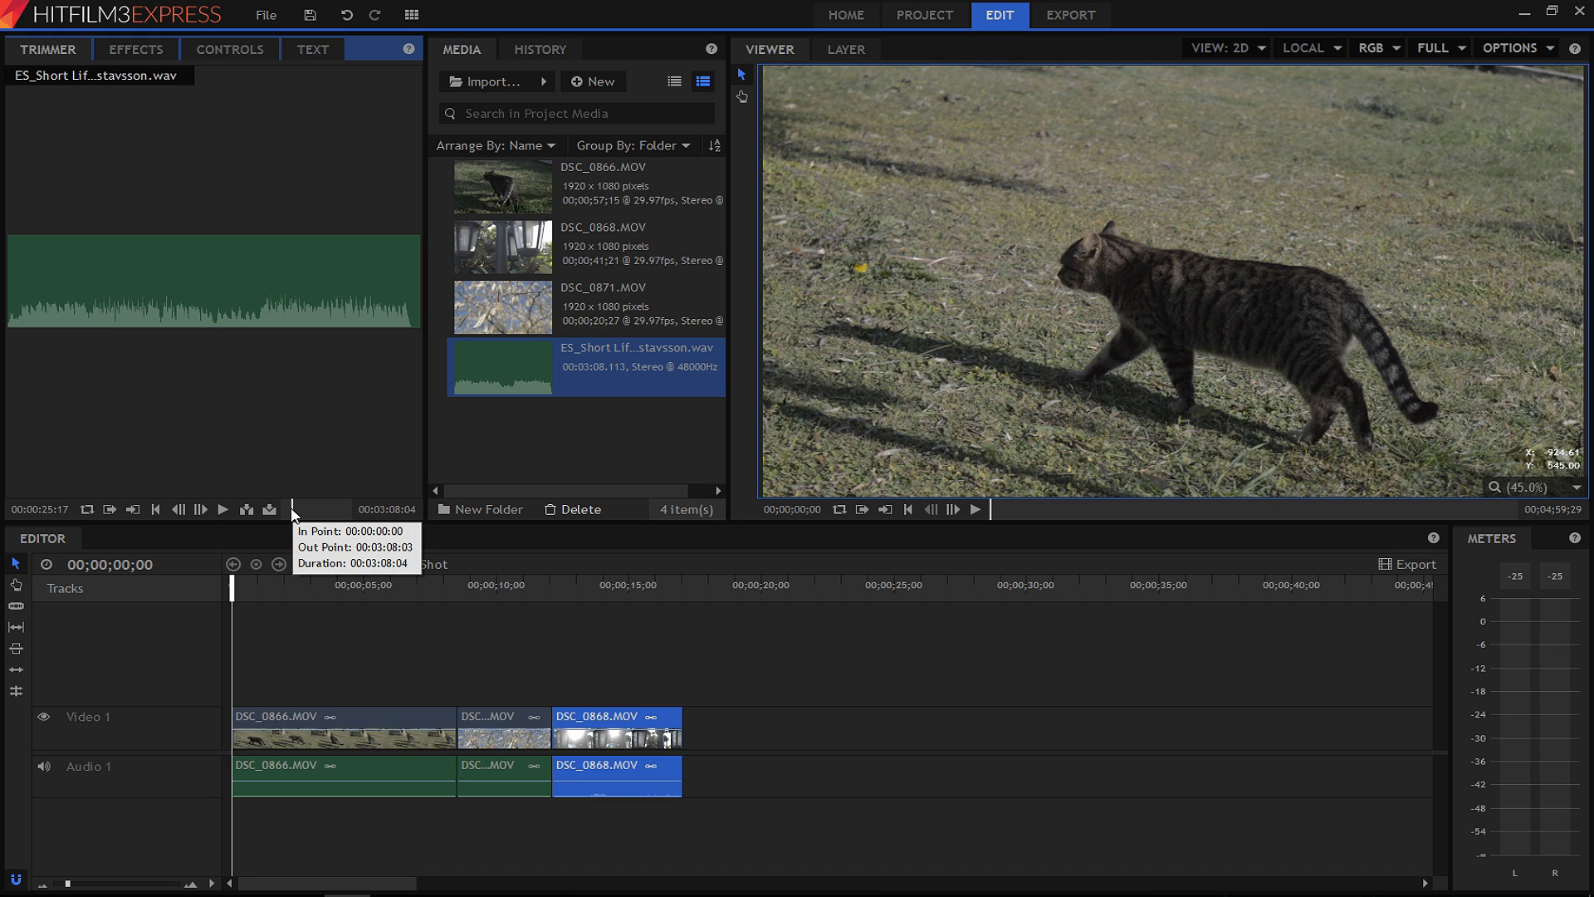
{"action": "key", "text": "space"}
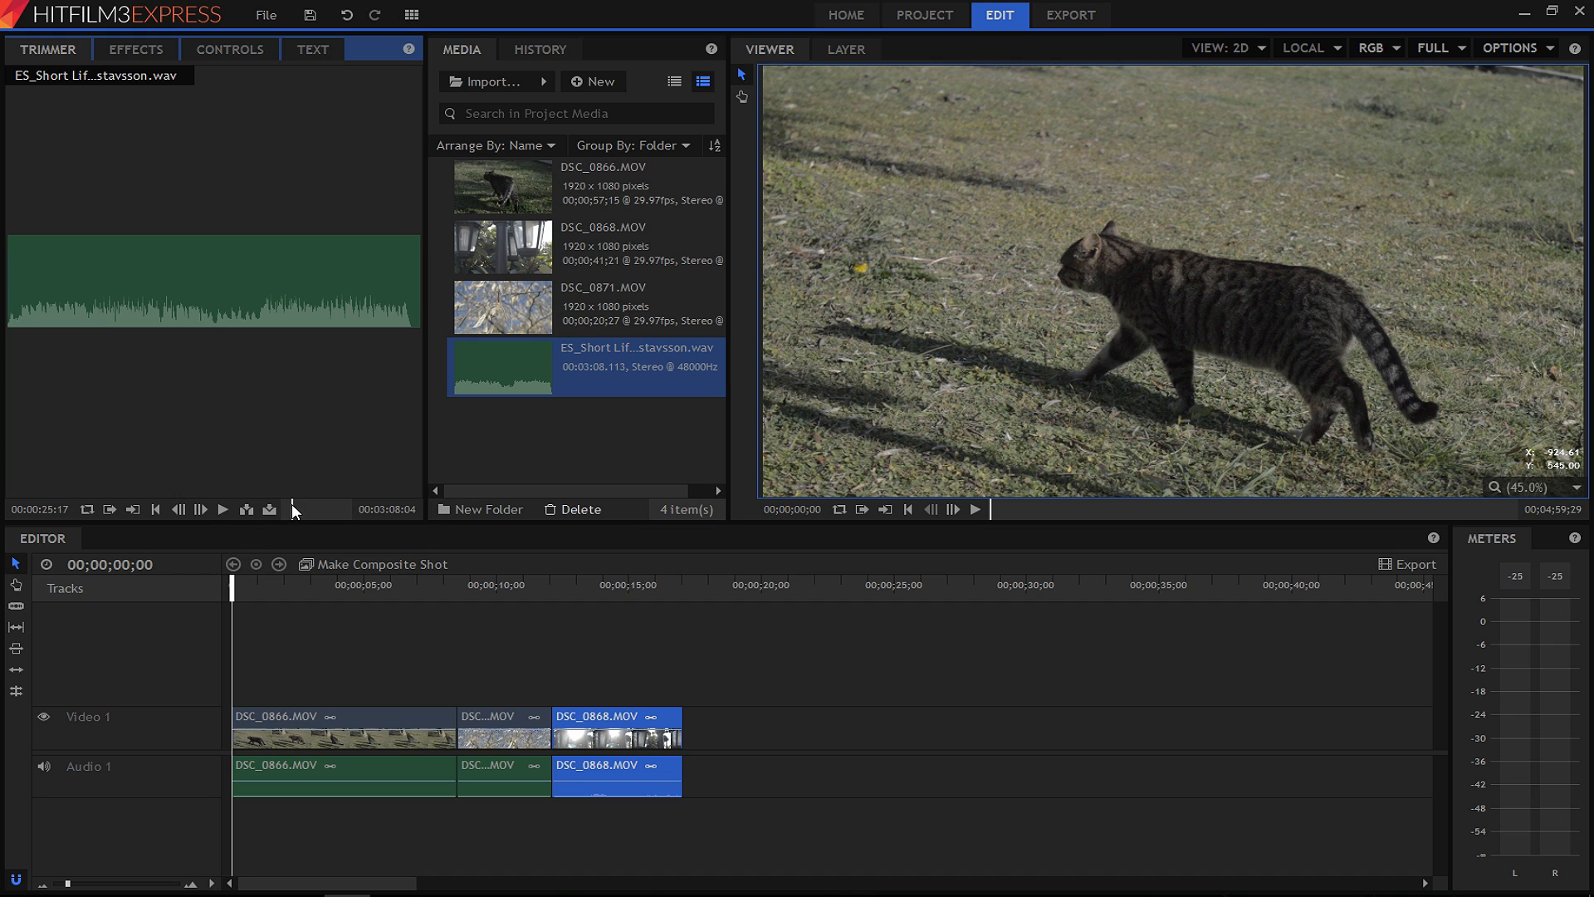
{"action": "left_click_drag", "start_coordinate": [292, 503], "coordinate": [322, 506]}
{"action": "left_click_drag", "start_coordinate": [527, 385], "coordinate": [363, 825]}
{"action": "left_click_drag", "start_coordinate": [252, 824], "coordinate": [235, 824]}
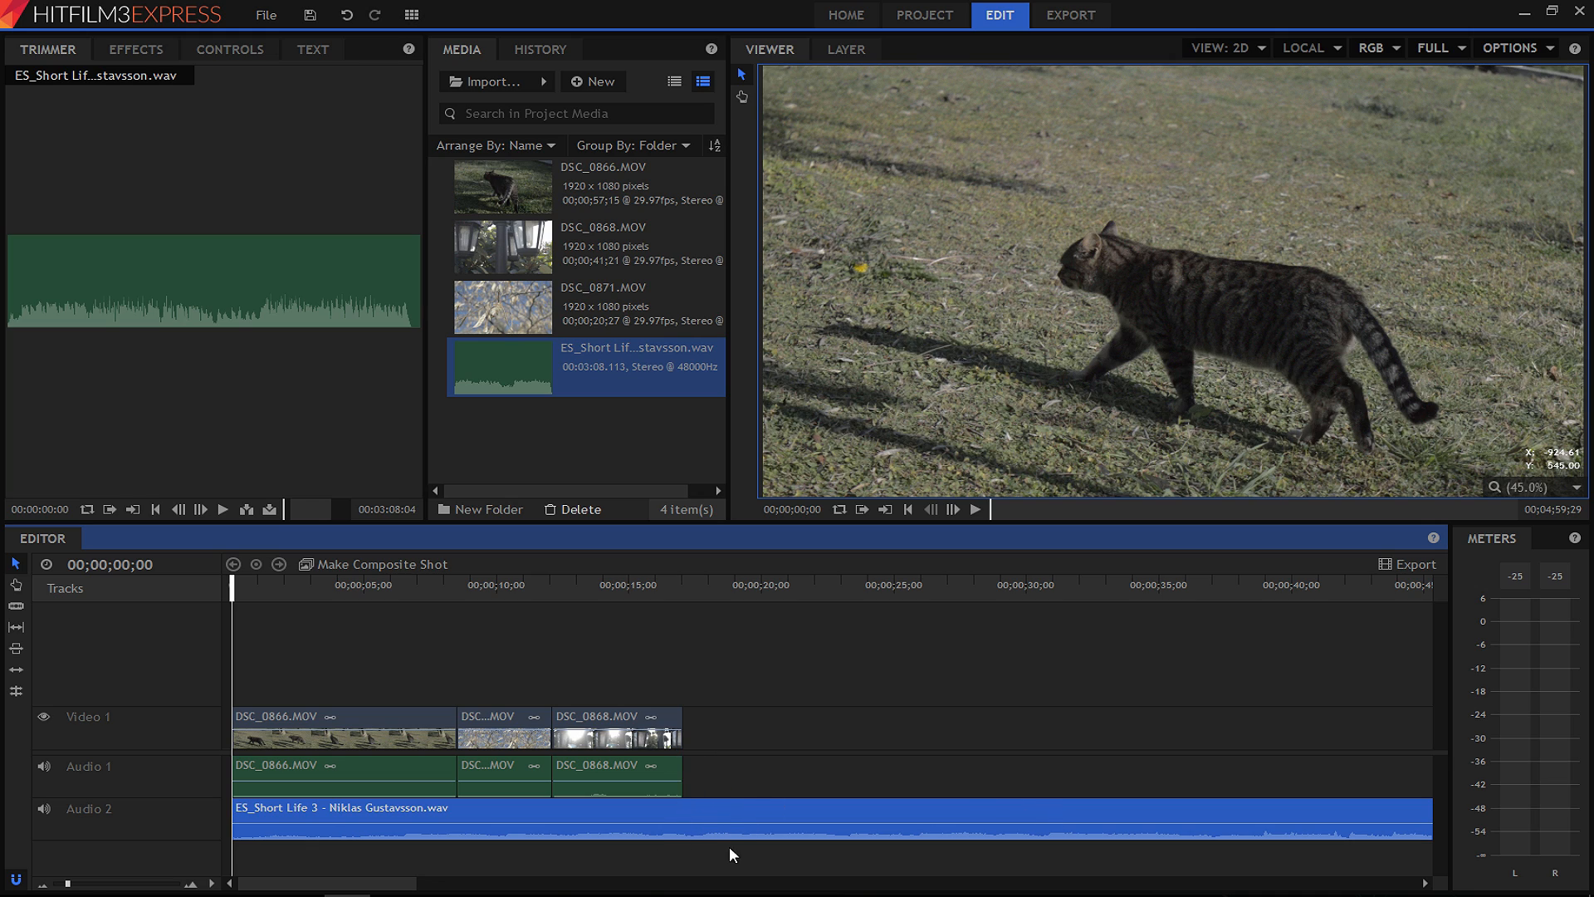
Slice the music clip on Audio 2 at about 25.5, 27.5 and 34 seconds.
{"action": "left_click", "coordinate": [16, 607]}
{"action": "left_click", "coordinate": [906, 810]}
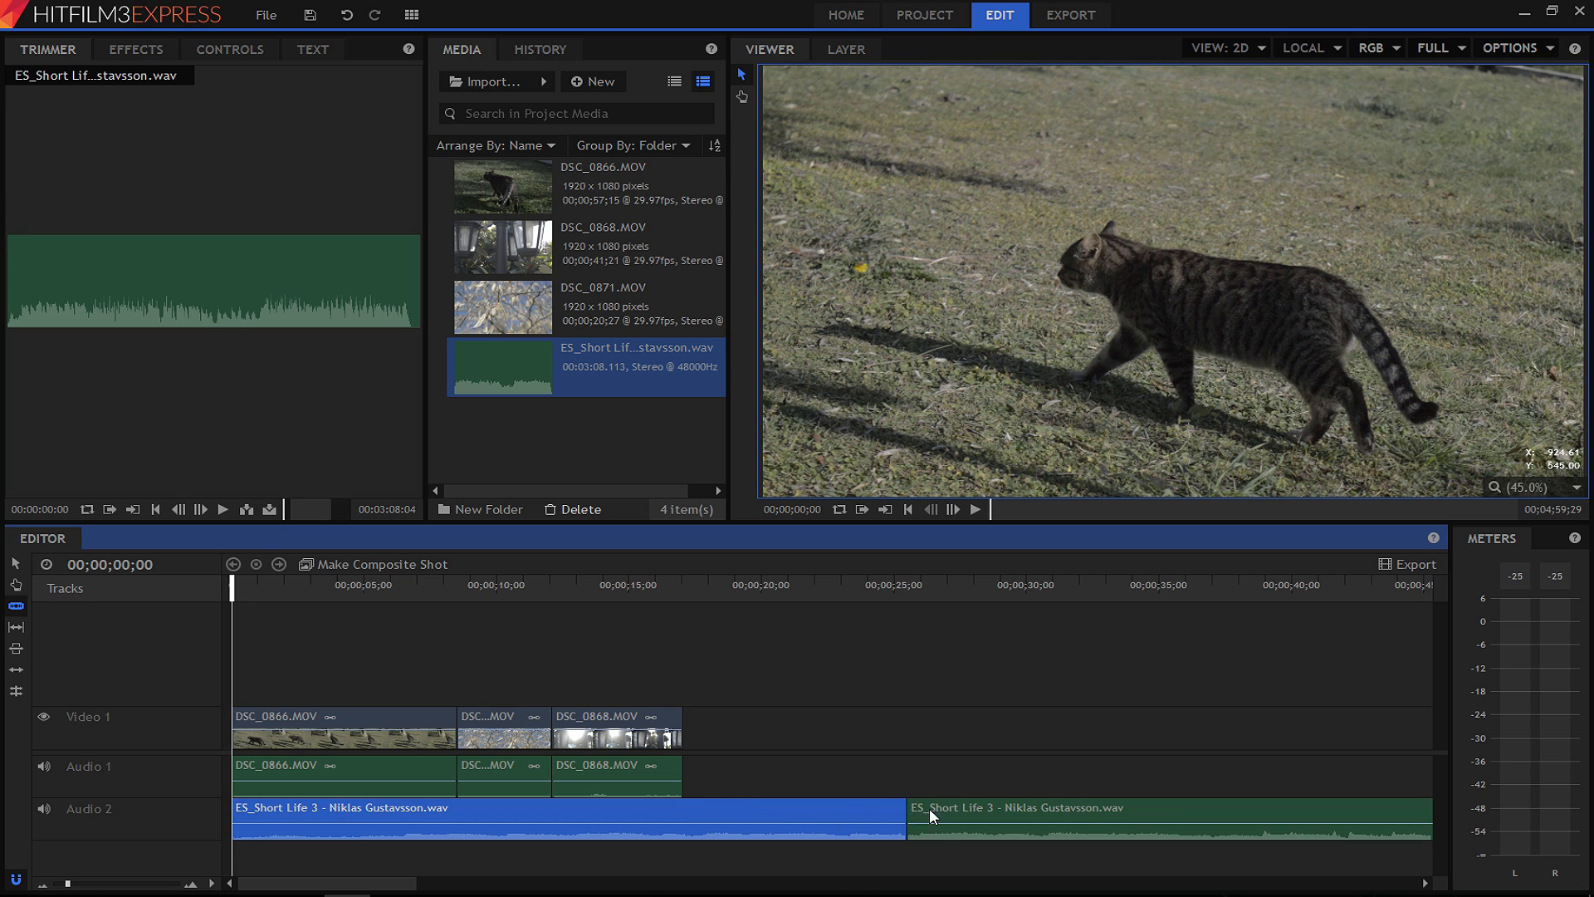
{"action": "left_click", "coordinate": [957, 817]}
{"action": "left_click", "coordinate": [1140, 824]}
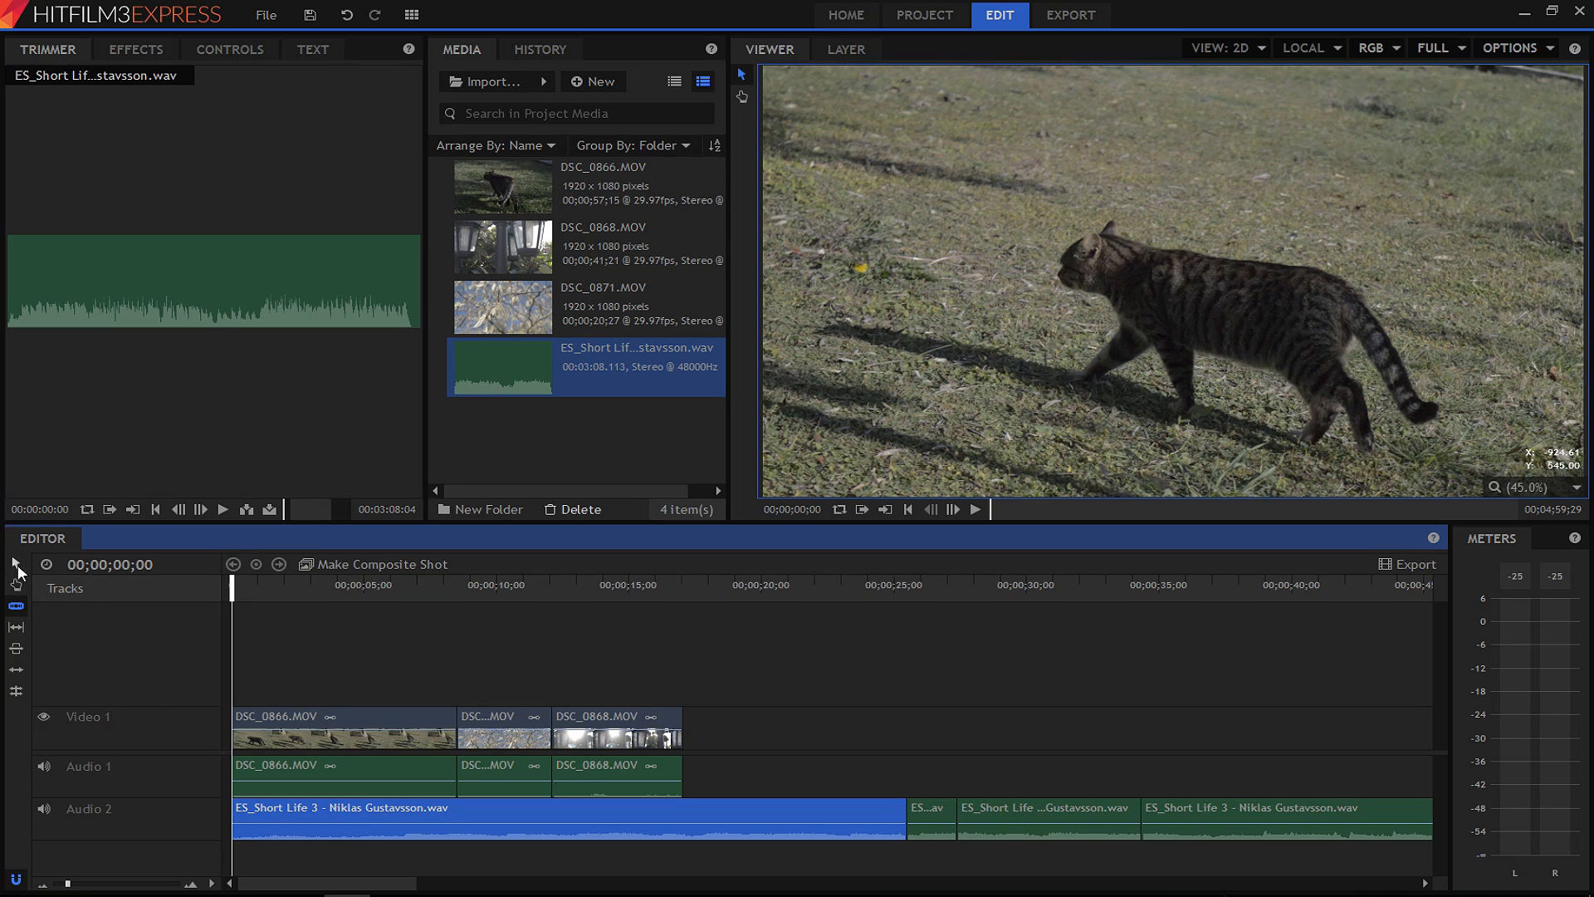
Delete the three music pieces on Audio 2 that follow the first slice at about 25.5 seconds.
{"action": "left_click_drag", "start_coordinate": [928, 812], "coordinate": [1036, 747]}
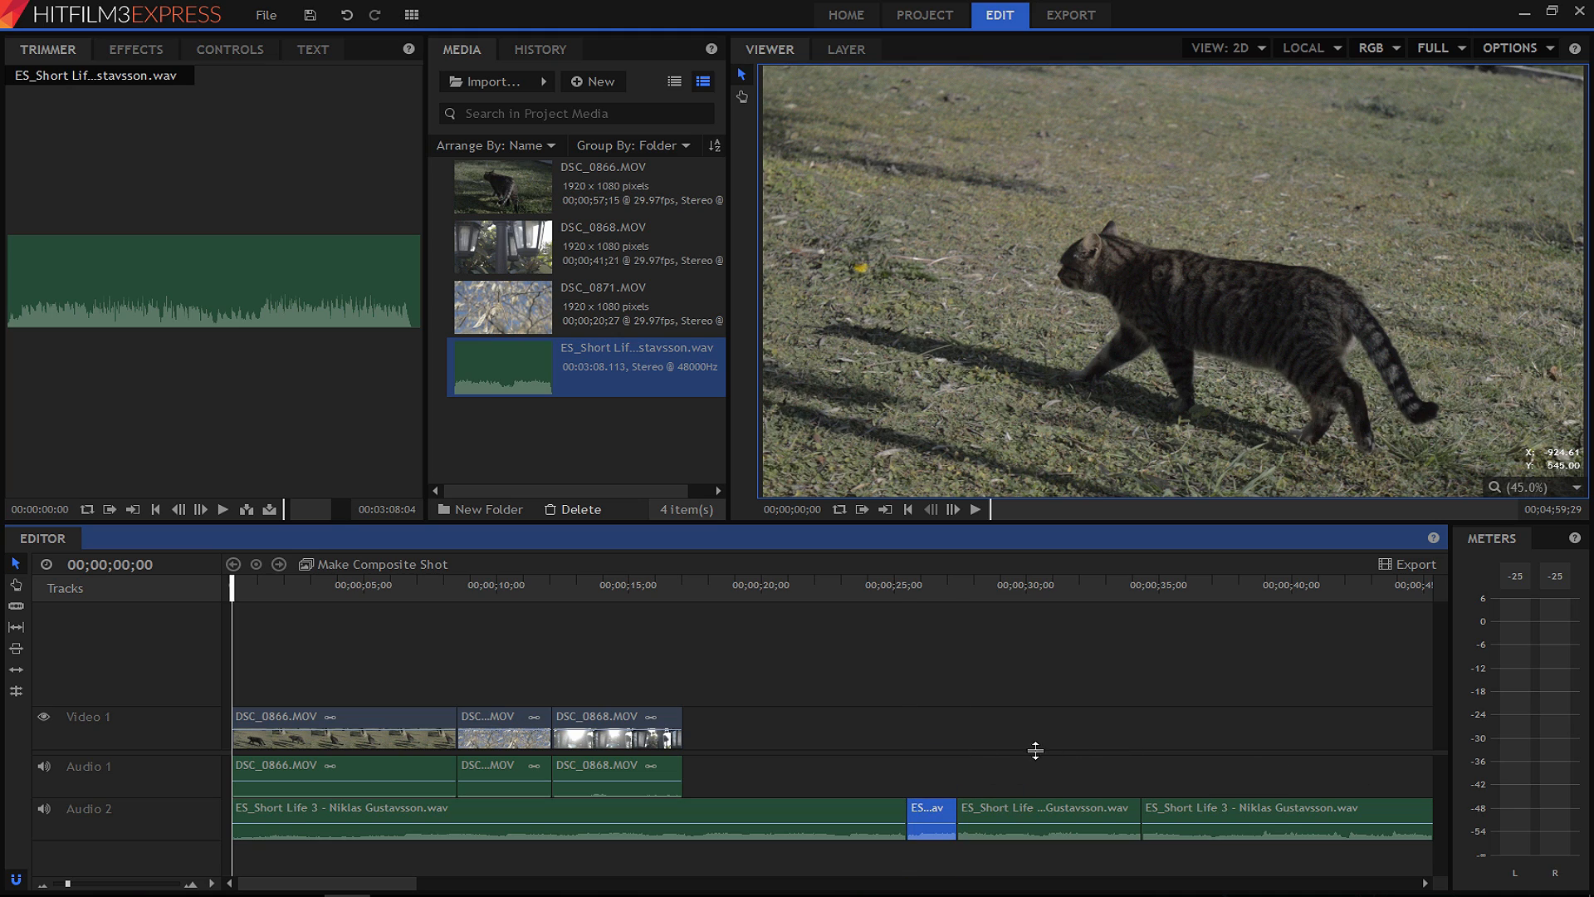
{"action": "key", "text": "Delete"}
{"action": "left_click", "coordinate": [1011, 811]}
{"action": "key", "text": "Delete"}
{"action": "left_click", "coordinate": [1167, 816]}
{"action": "key", "text": "Delete"}
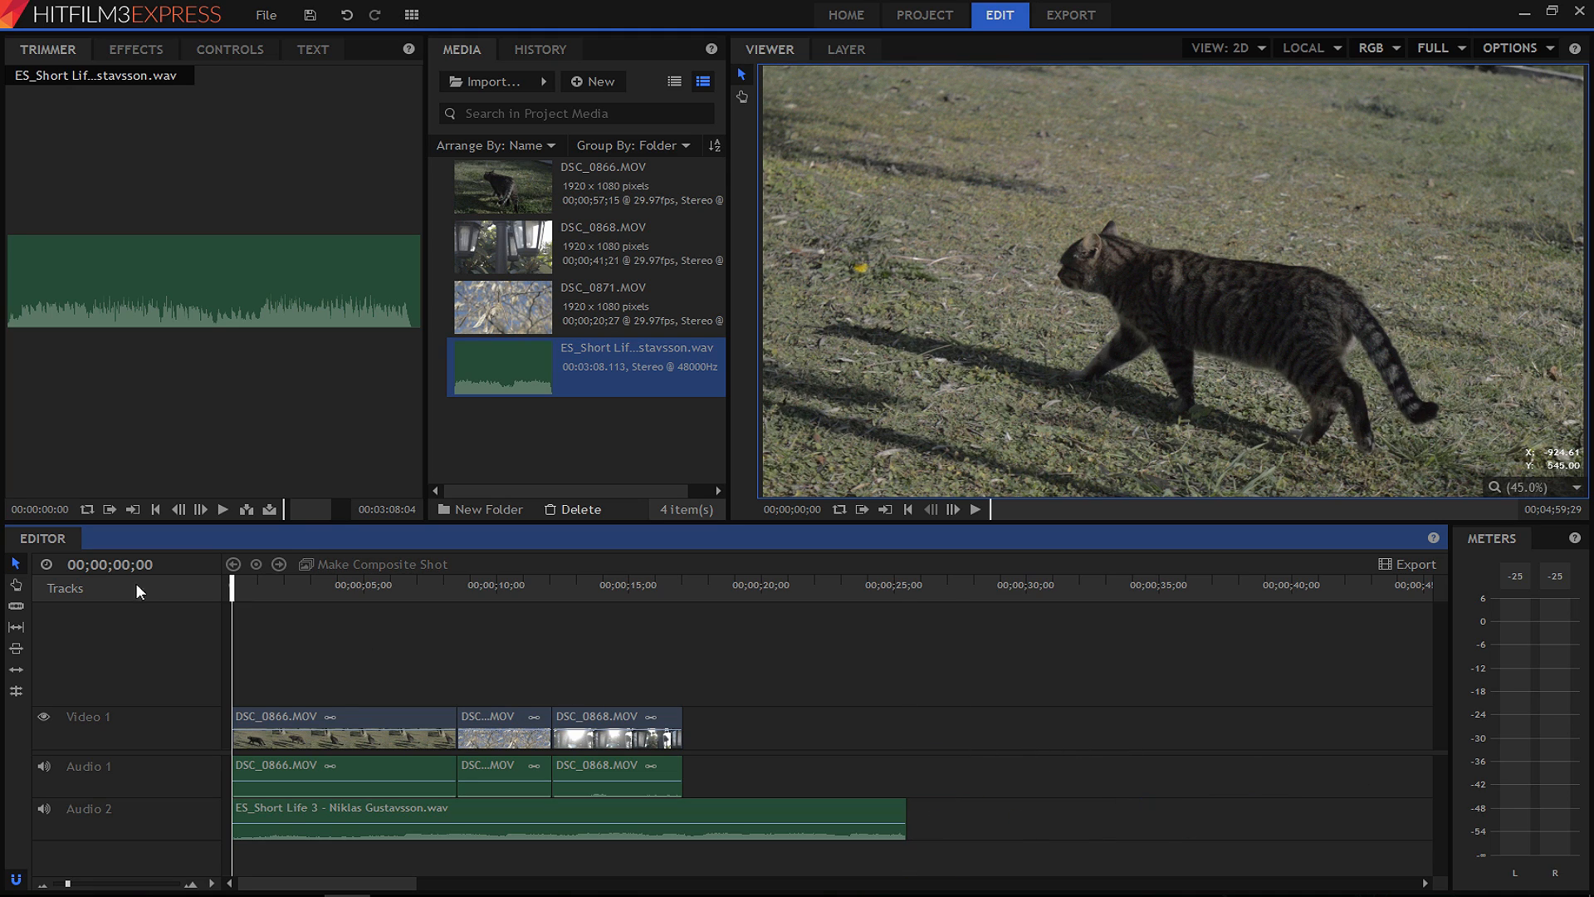
Slice the music on Audio 2 at the end of the last video clip and delete the piece after the cut.
{"action": "left_click", "coordinate": [15, 605]}
{"action": "left_click", "coordinate": [684, 813]}
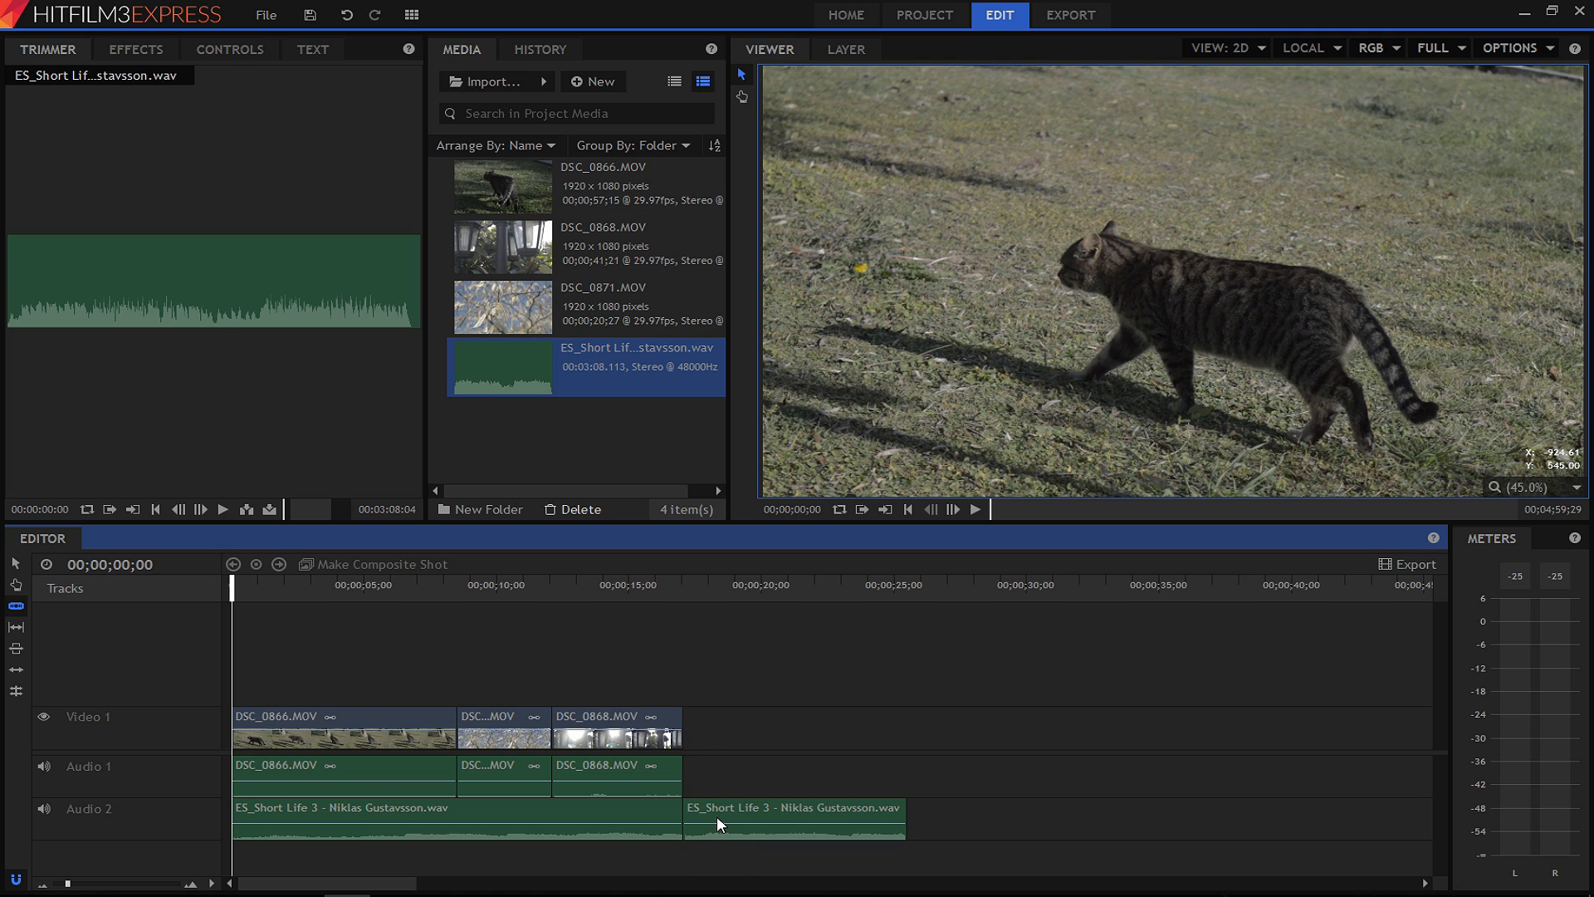
{"action": "left_click", "coordinate": [15, 563]}
{"action": "left_click", "coordinate": [755, 814]}
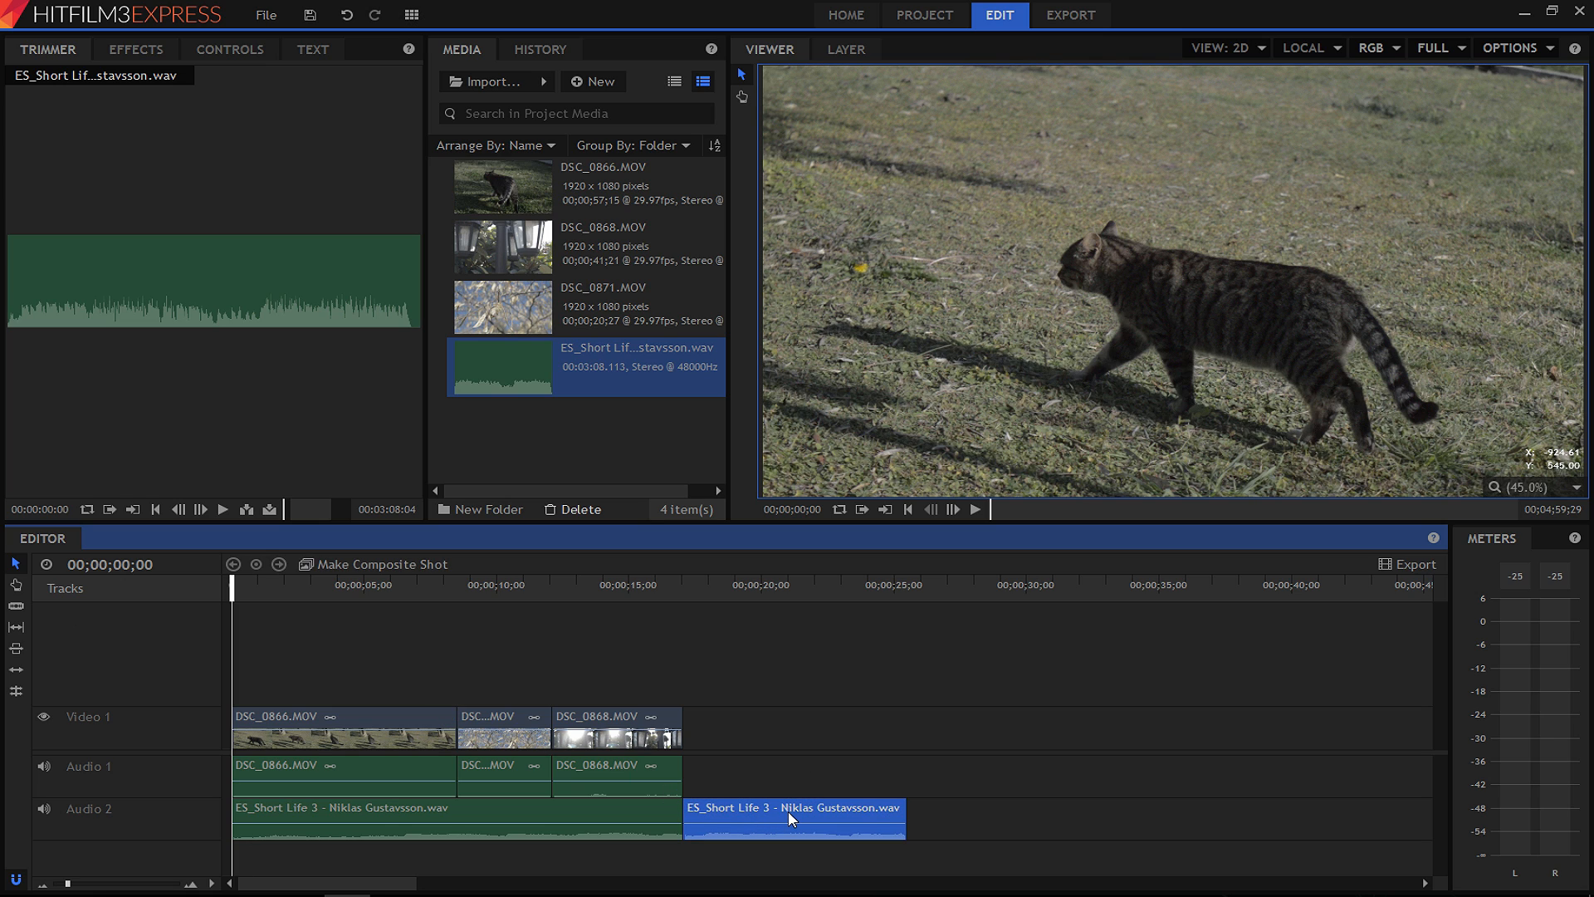
{"action": "key", "text": "Delete"}
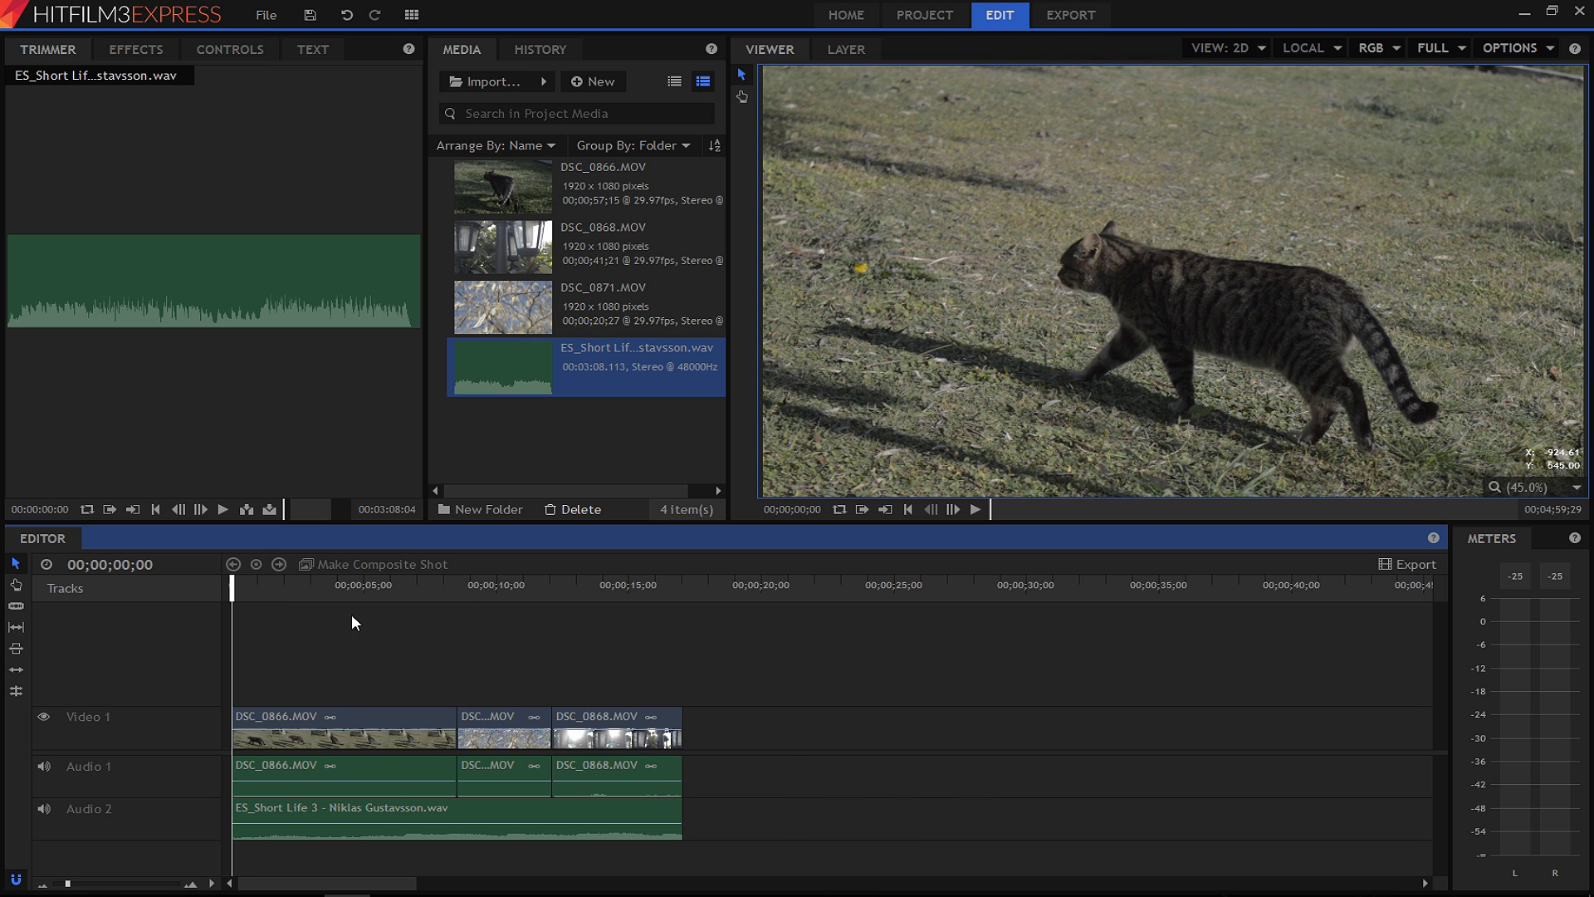
Play the timeline from its start and from about 7.5 seconds to hear the music together with the clips.
{"action": "key", "text": "space"}
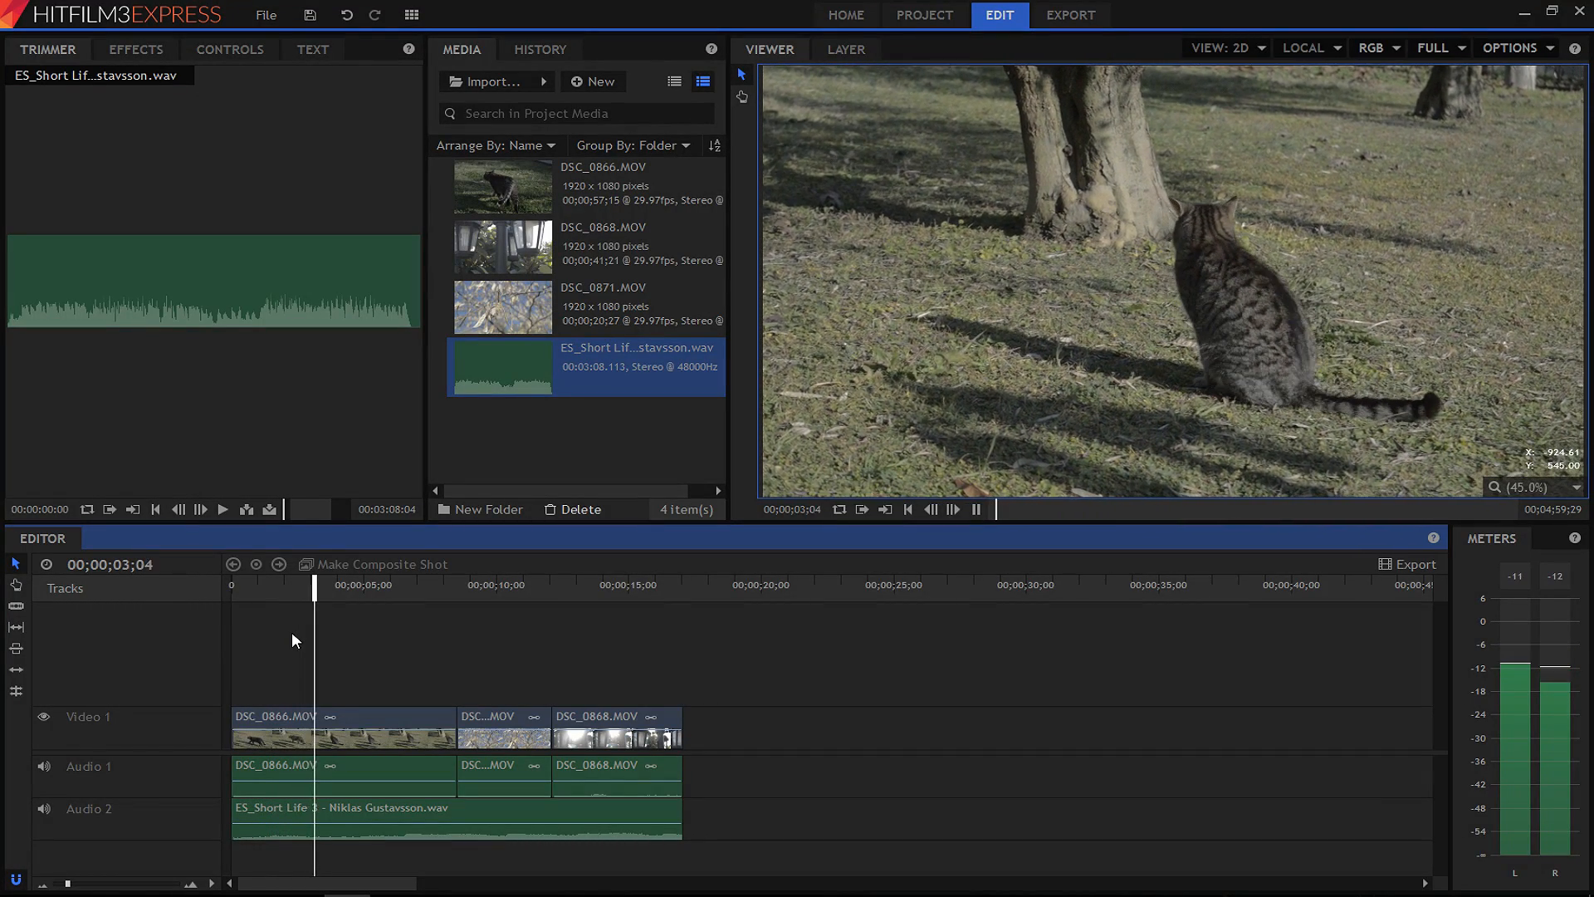
{"action": "key", "text": "space"}
{"action": "left_click", "coordinate": [436, 589]}
{"action": "key", "text": "space"}
{"action": "key", "text": "space"}
{"action": "left_click", "coordinate": [297, 584]}
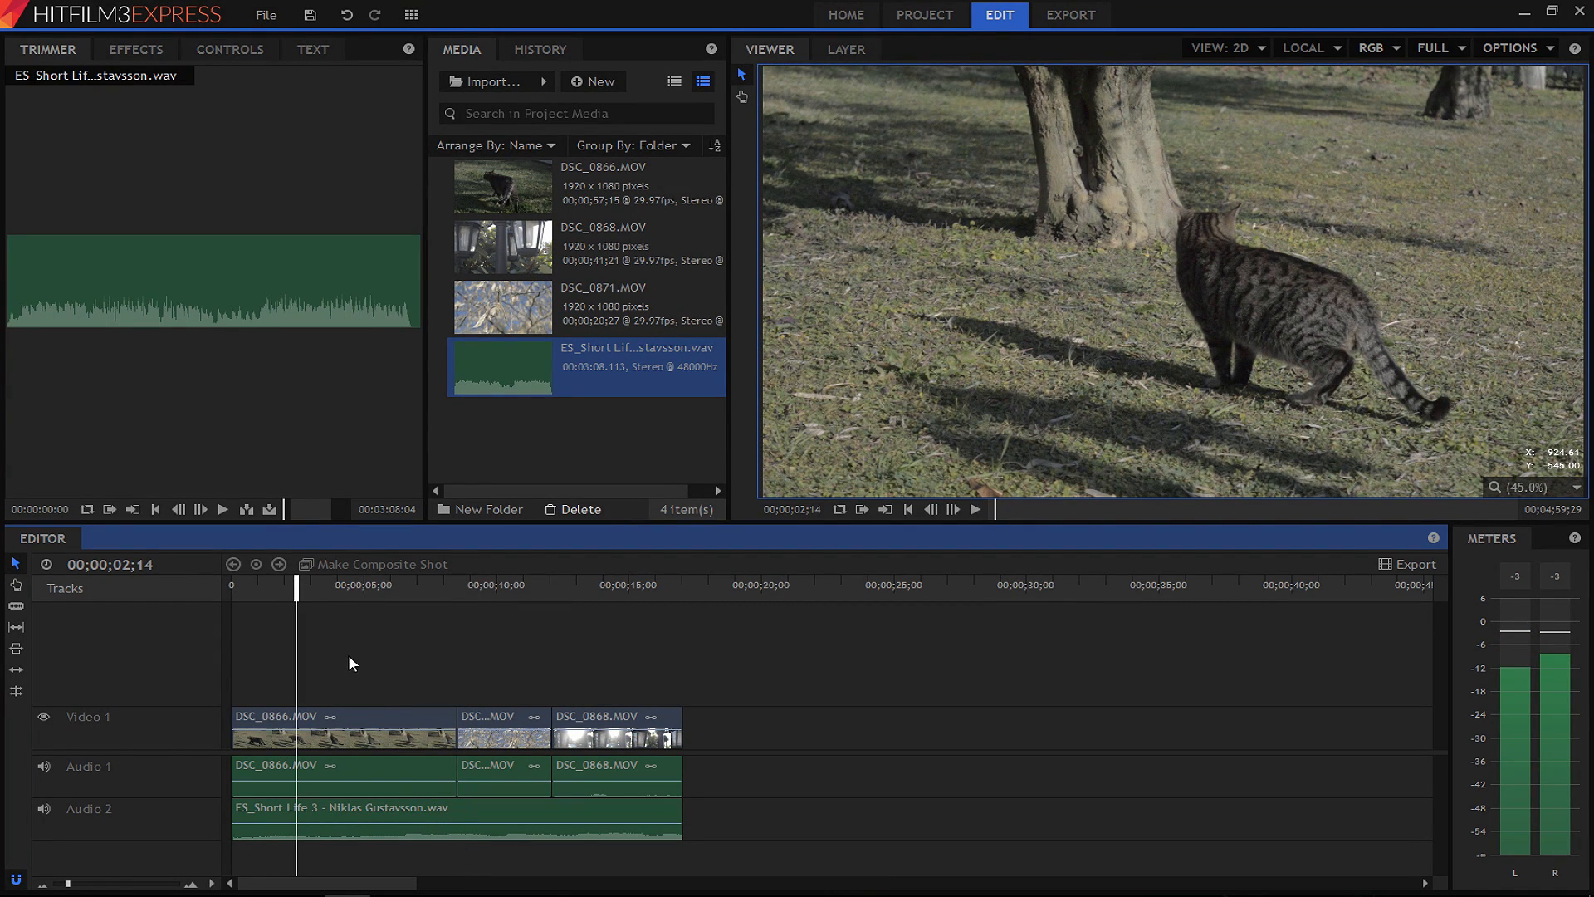
Play from near the start to 00;00;02;16 and slice DSC_0866.MOV there and at 00;00;06;16.
{"action": "left_click", "coordinate": [264, 585]}
{"action": "key", "text": "space"}
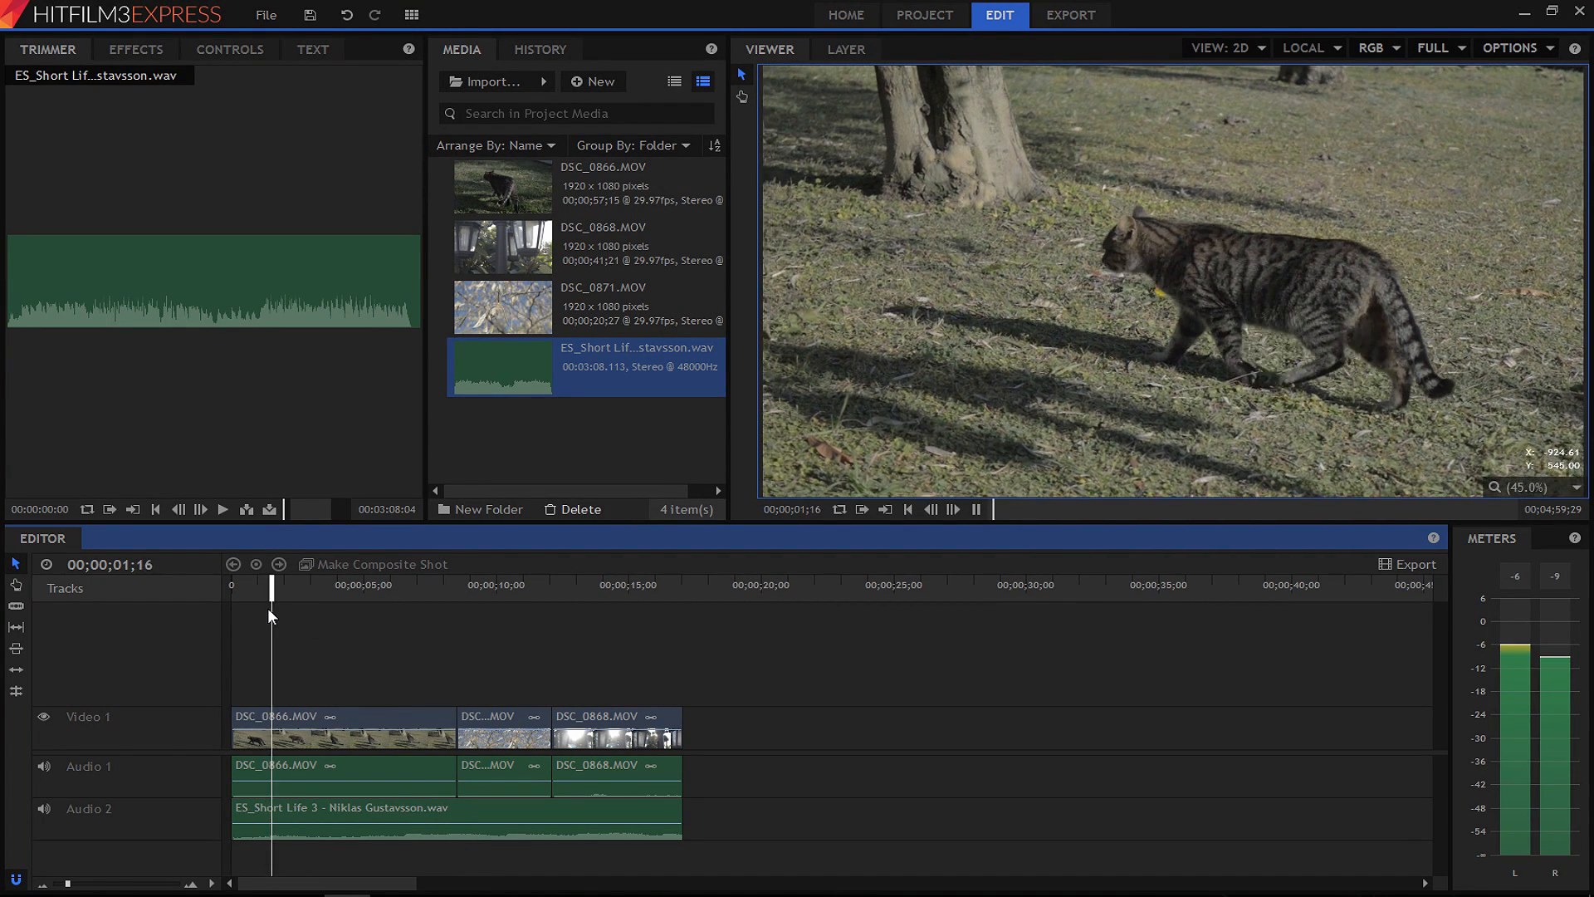
{"action": "key", "text": "space"}
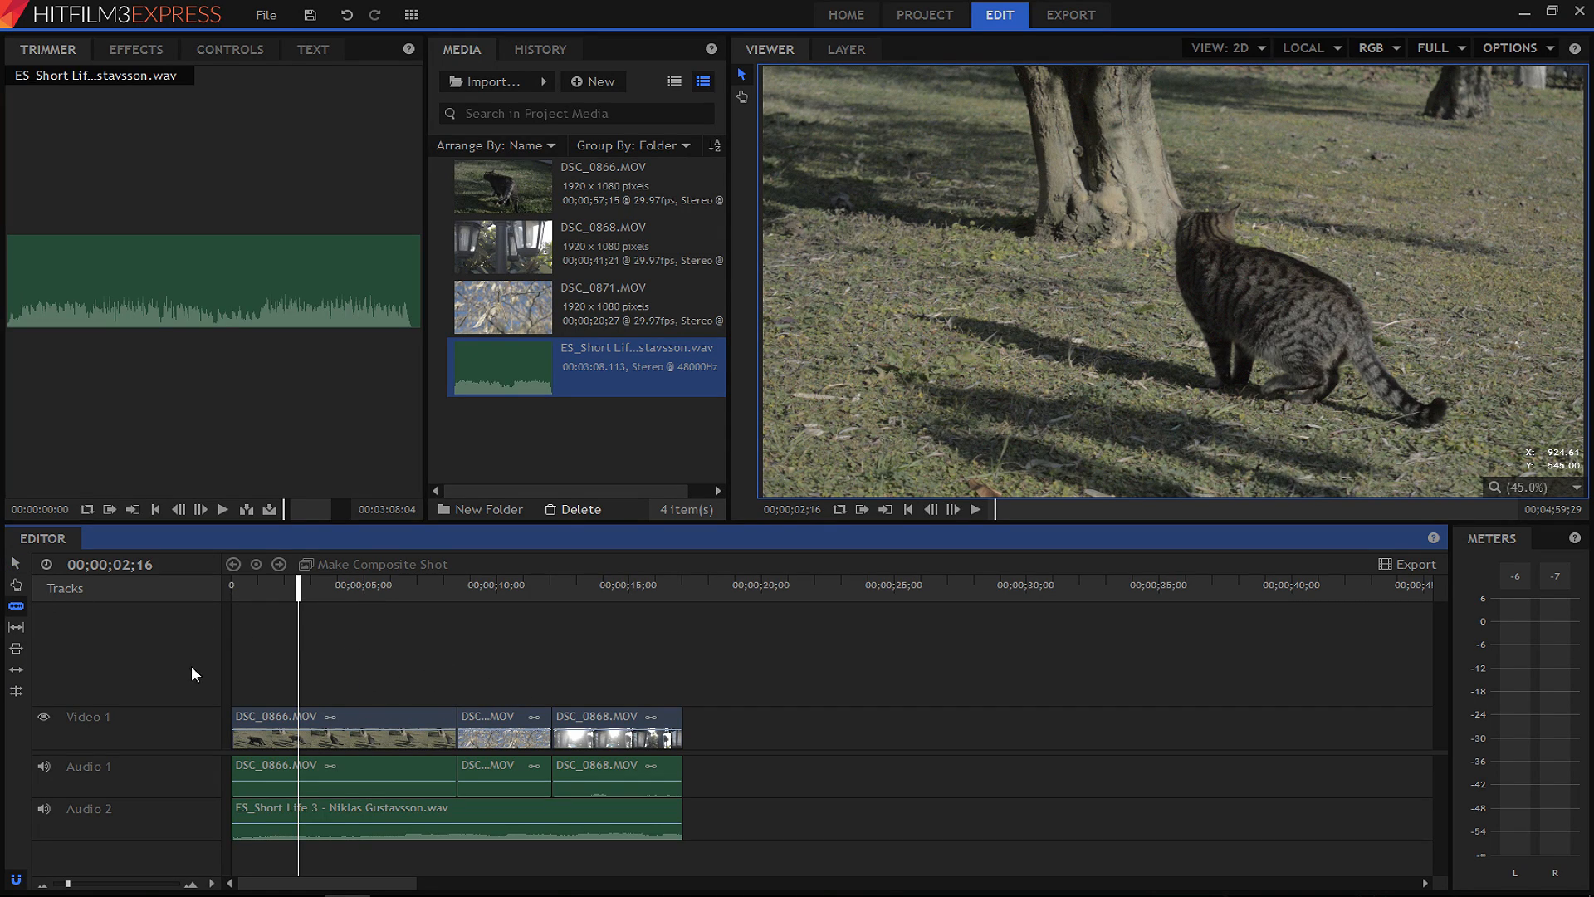
{"action": "left_click", "coordinate": [298, 721]}
{"action": "left_click_drag", "start_coordinate": [297, 583], "coordinate": [405, 584]}
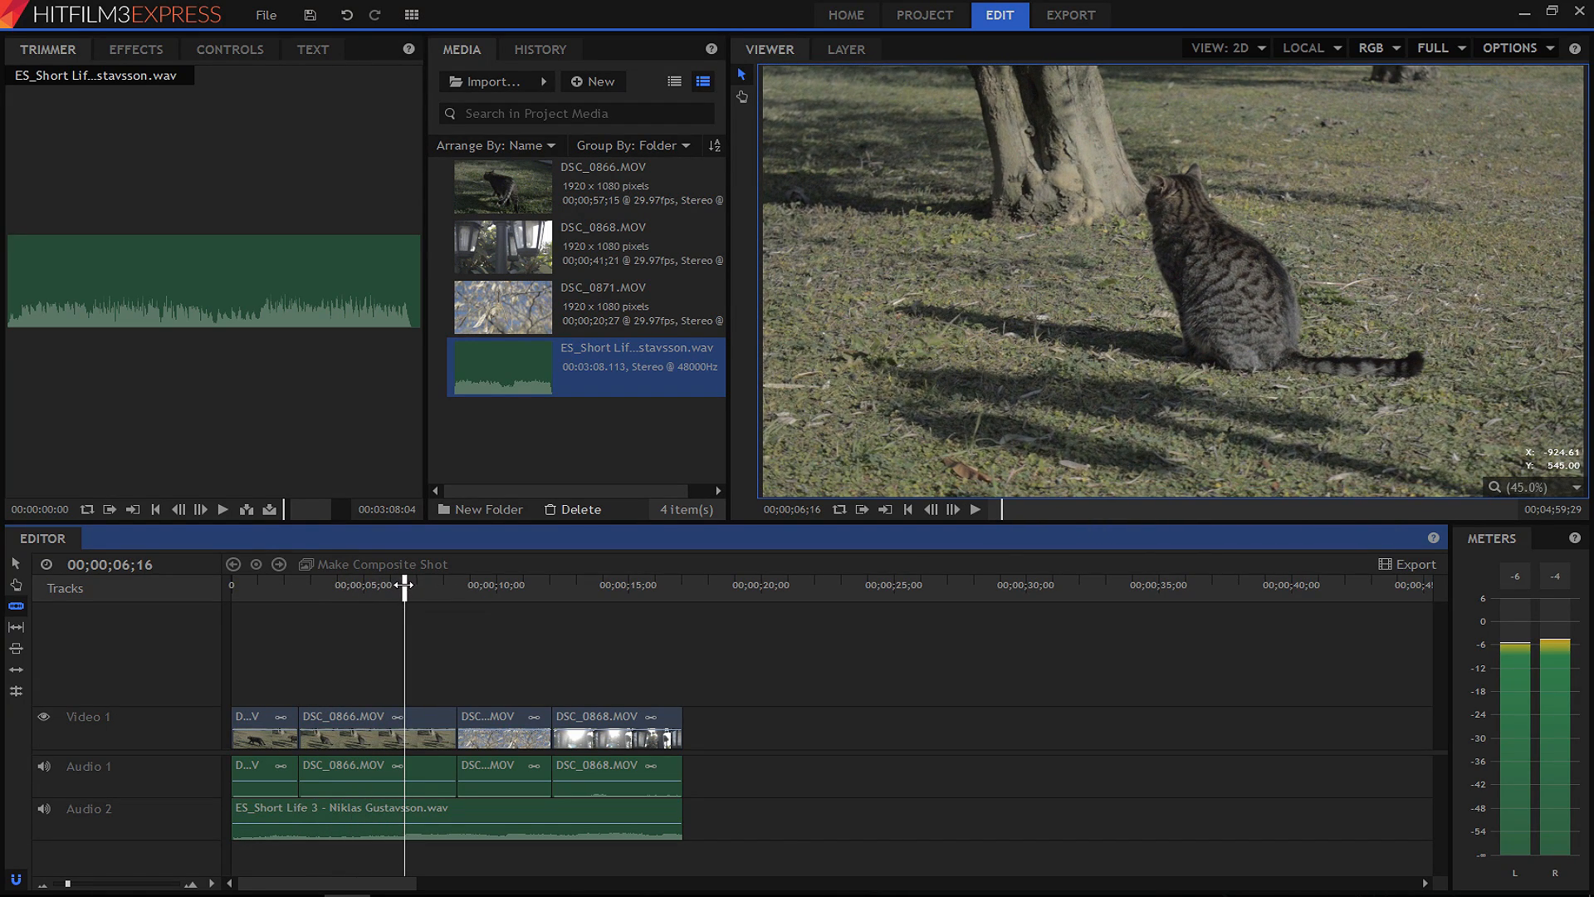
{"action": "left_click", "coordinate": [401, 719]}
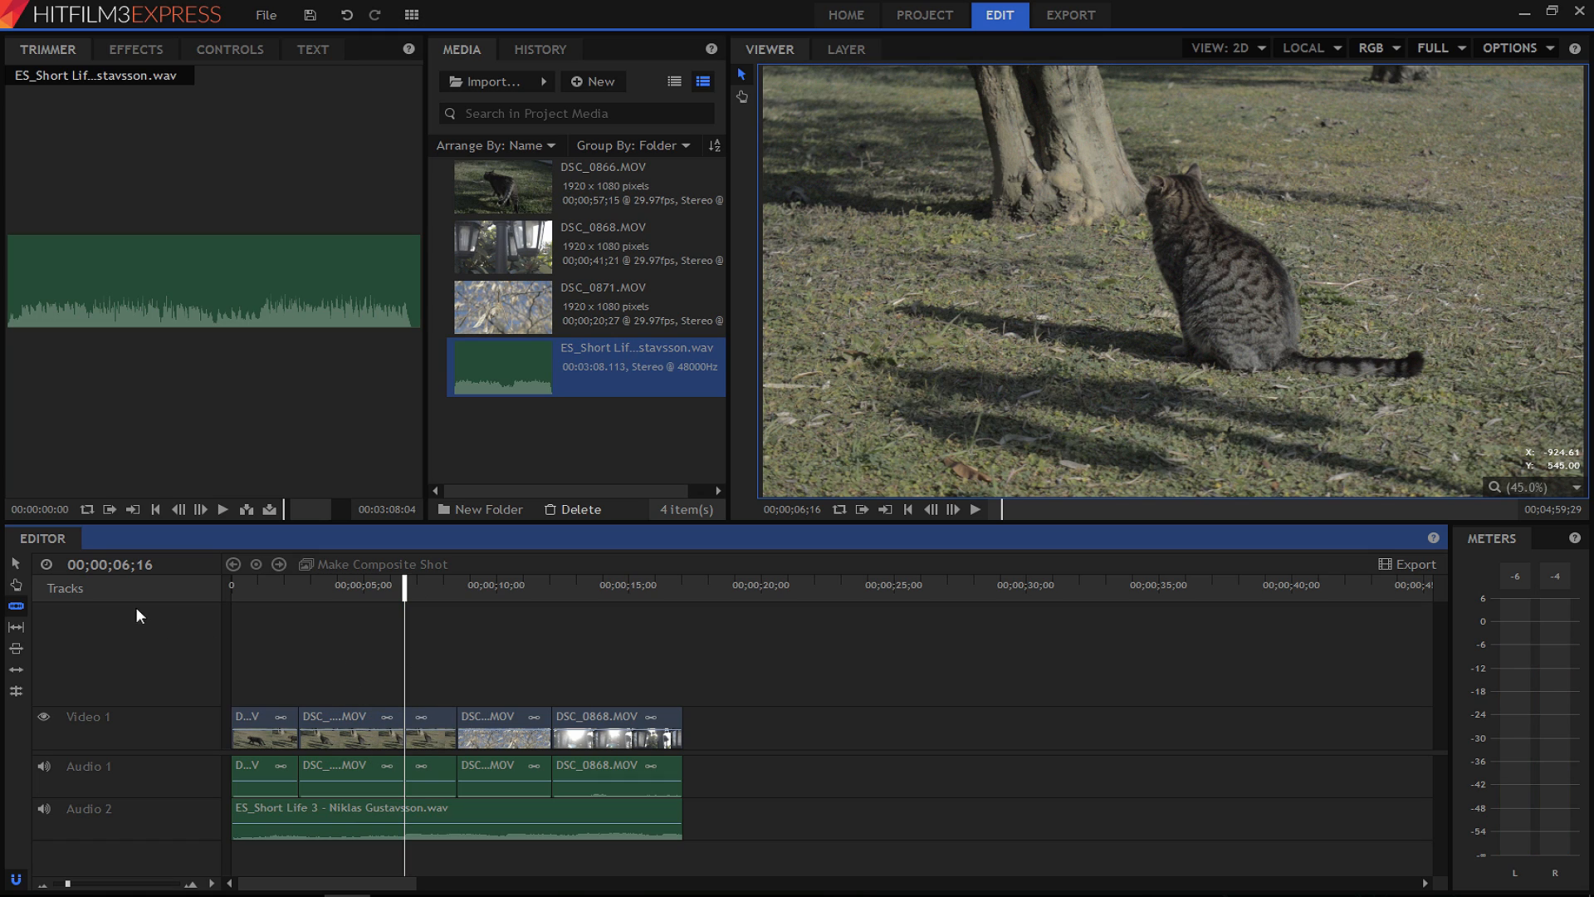
Delete the middle piece of DSC_0866.MOV and close the empty space with Ripple Delete Gap.
{"action": "left_click", "coordinate": [349, 722]}
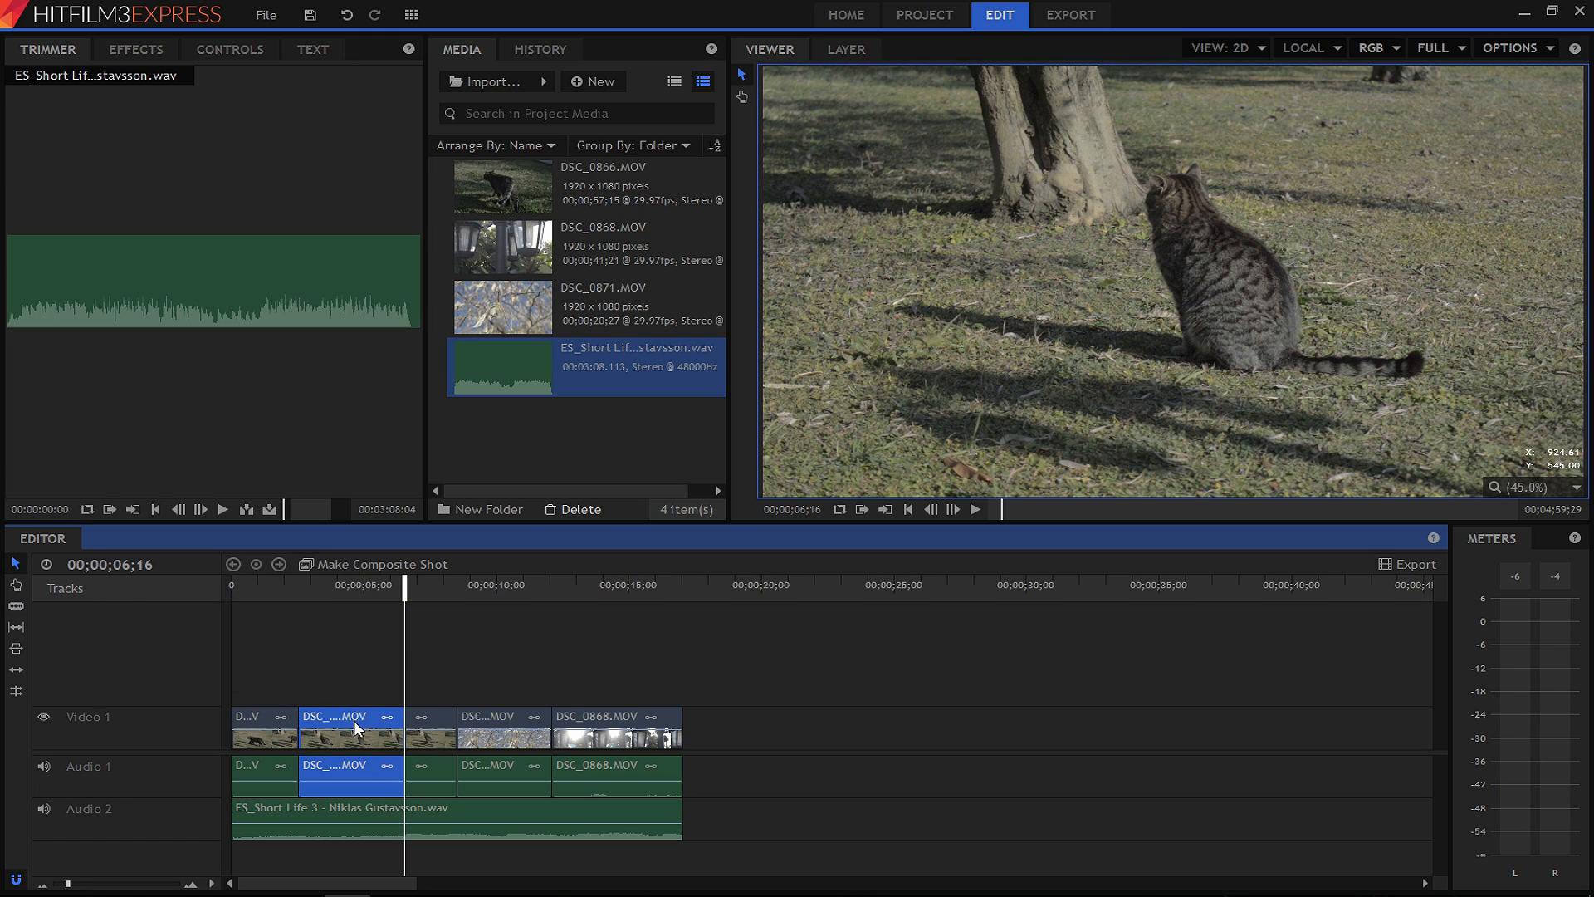
{"action": "key", "text": "Delete"}
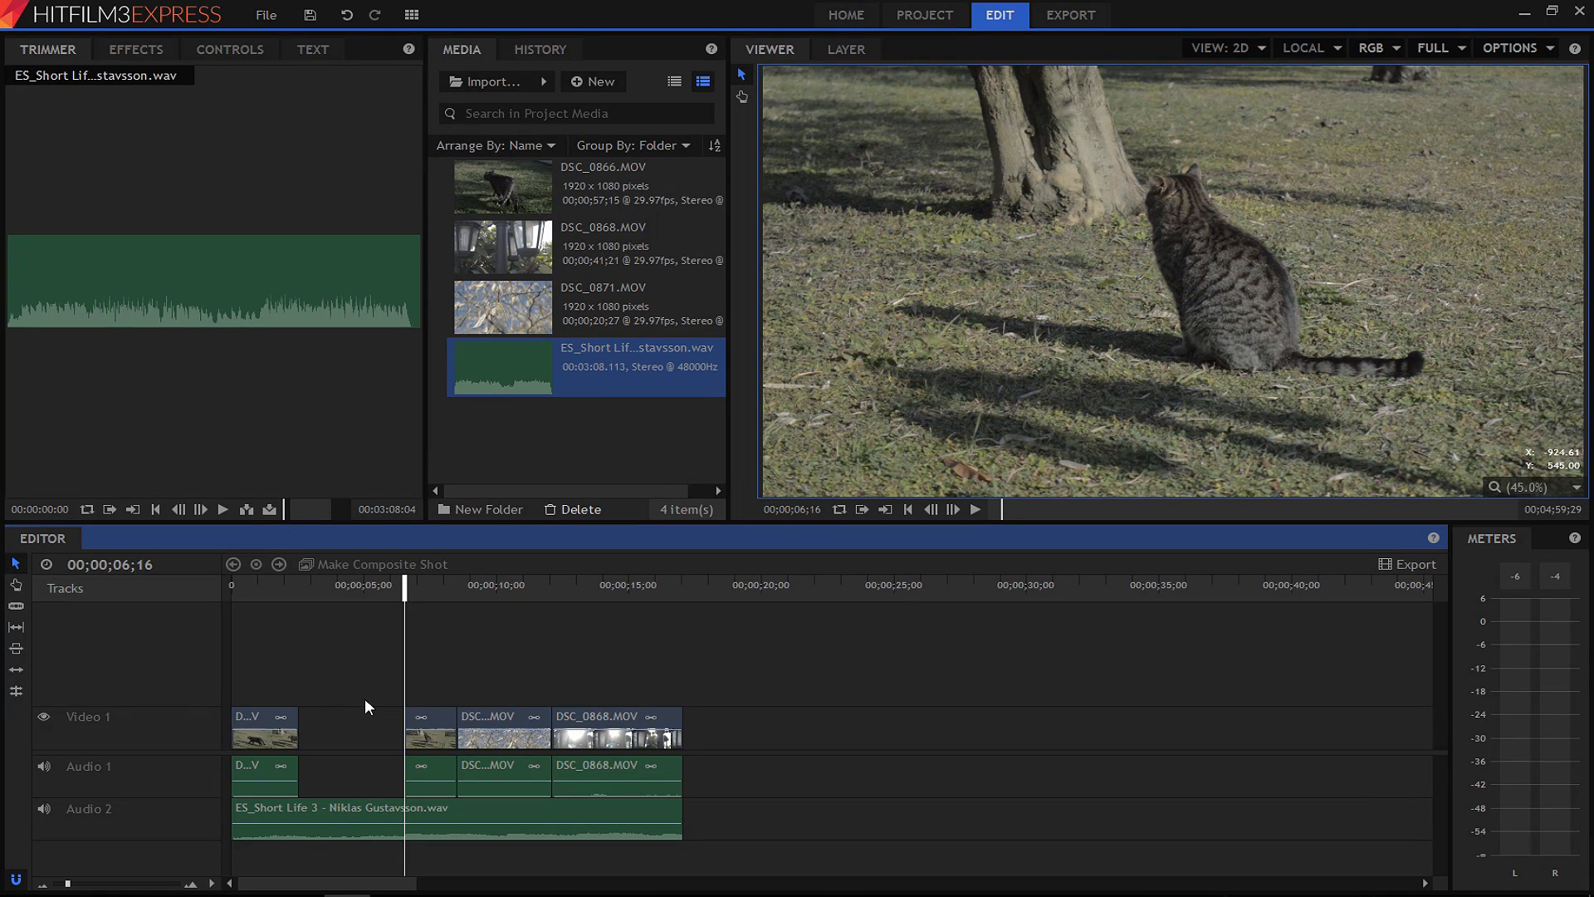
{"action": "left_click_drag", "start_coordinate": [729, 704], "coordinate": [446, 752]}
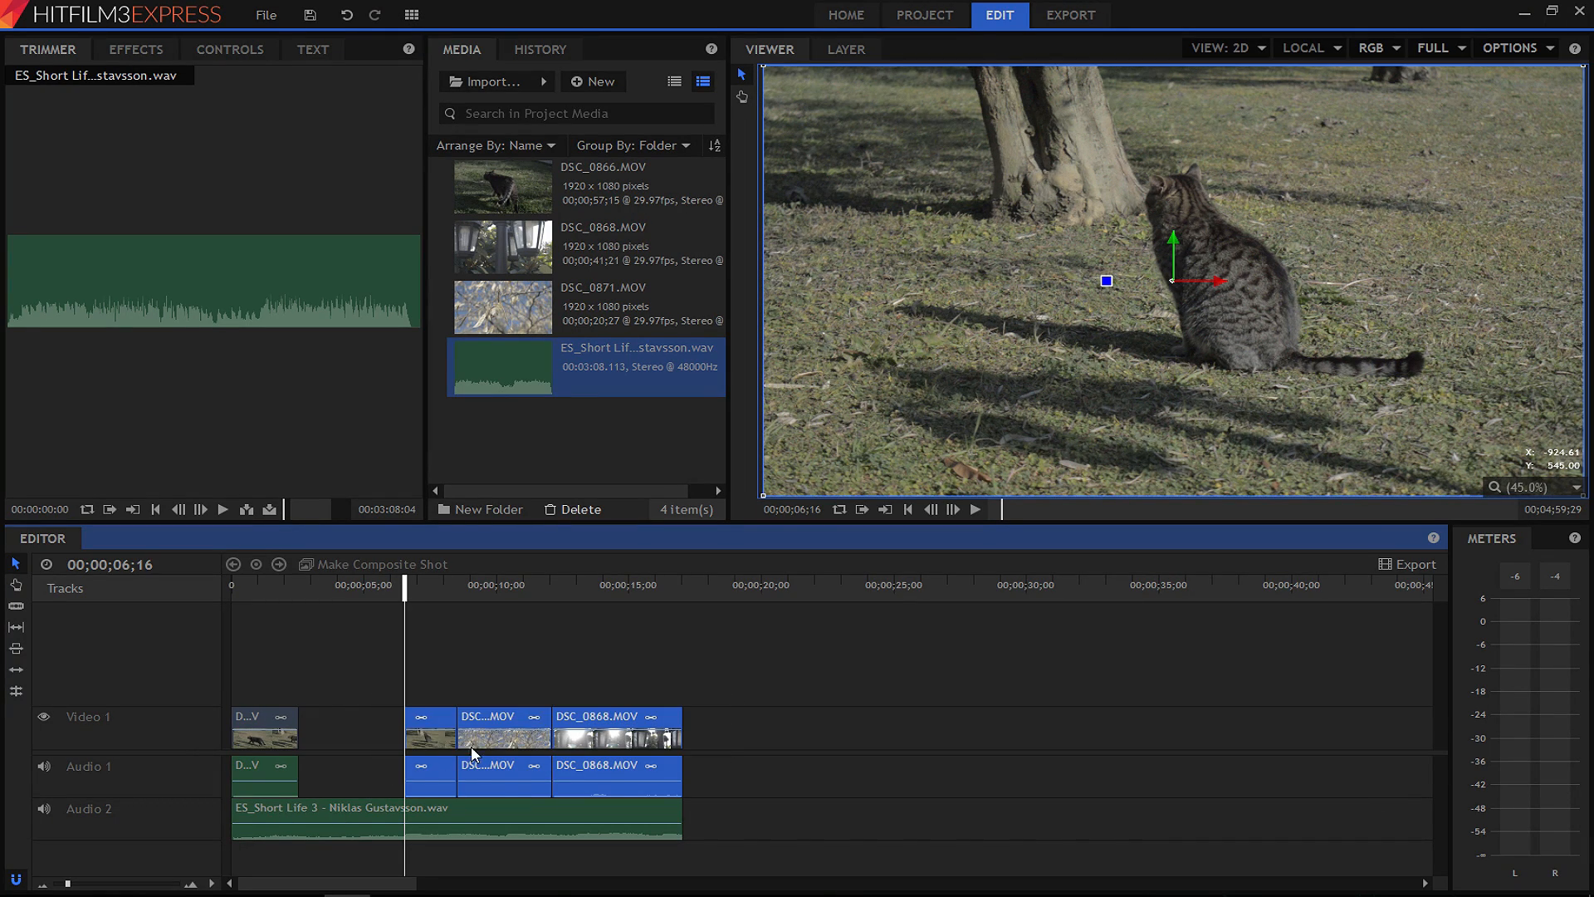
{"action": "left_click", "coordinate": [320, 730]}
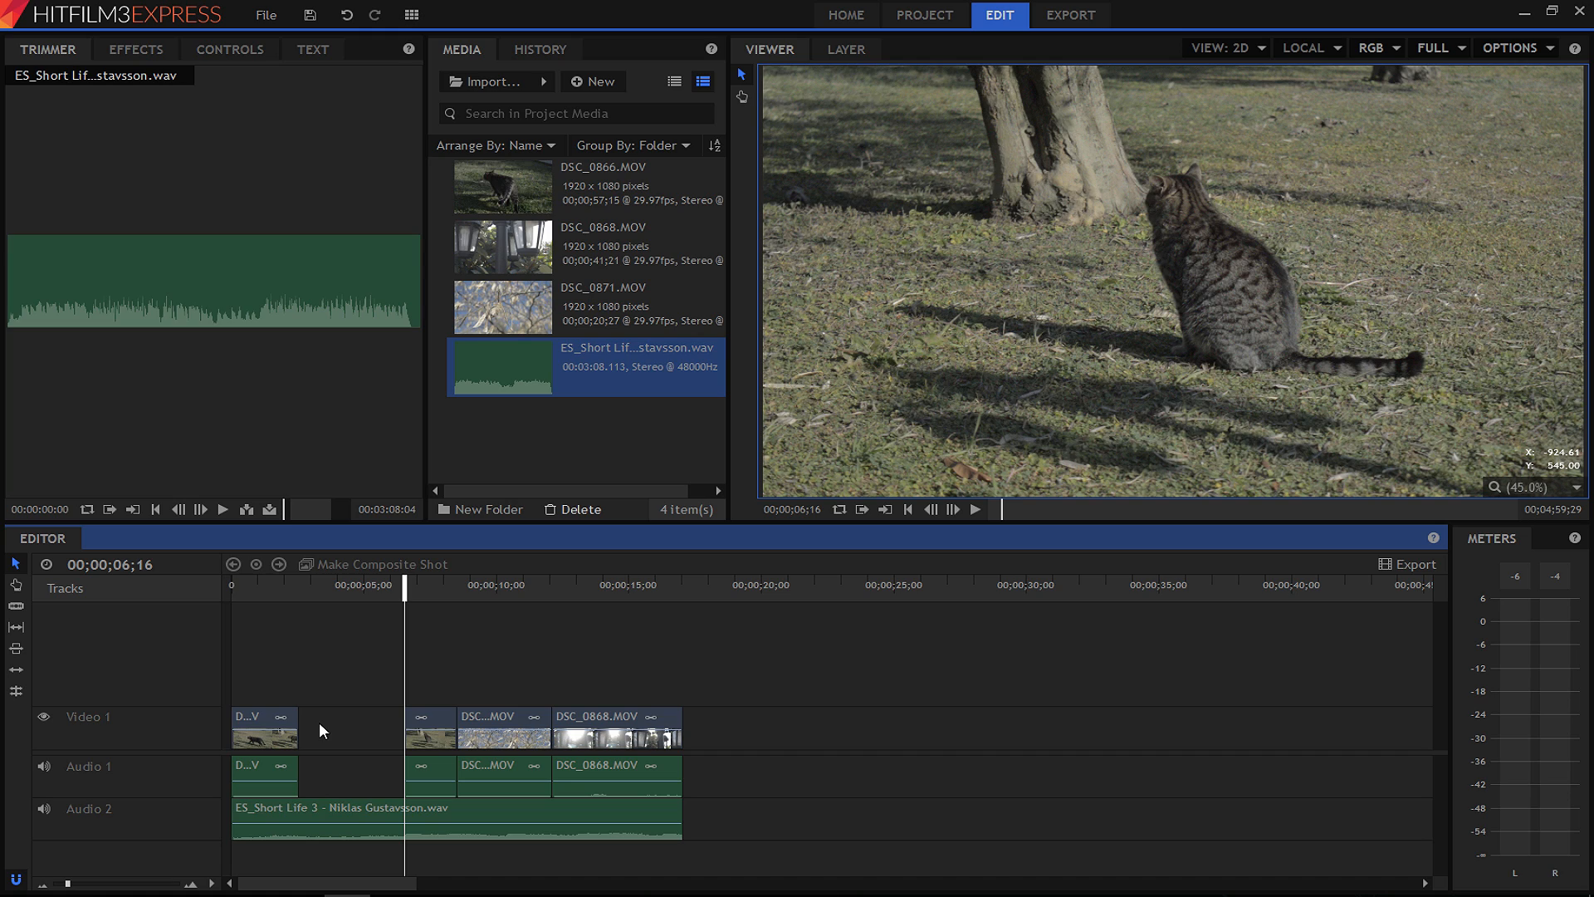
{"action": "right_click", "coordinate": [352, 726]}
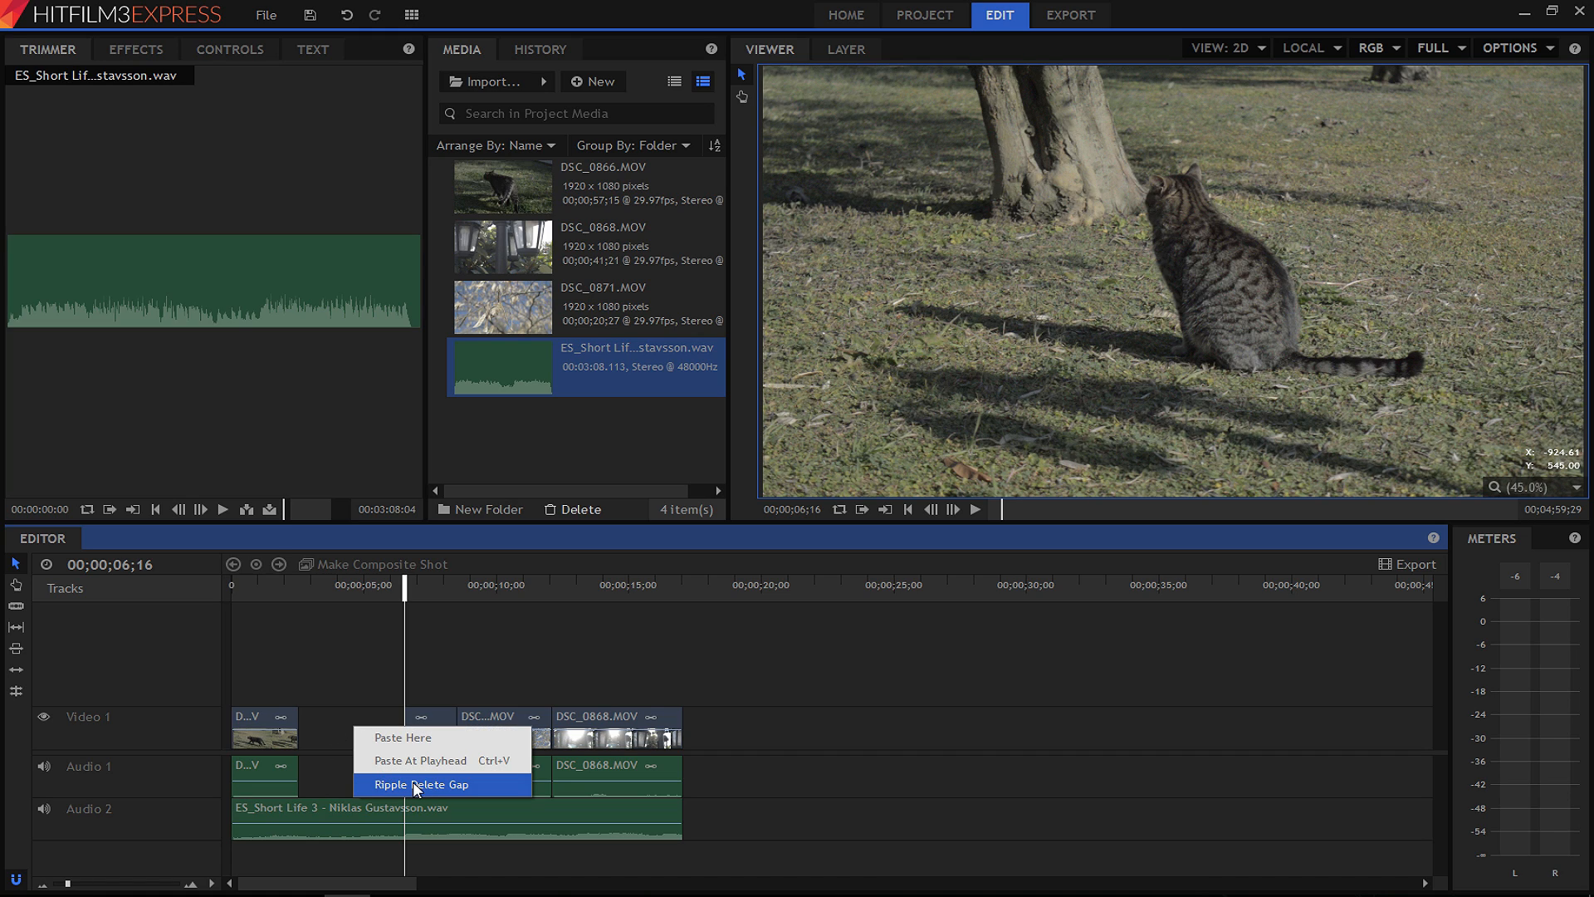
{"action": "left_click", "coordinate": [344, 758]}
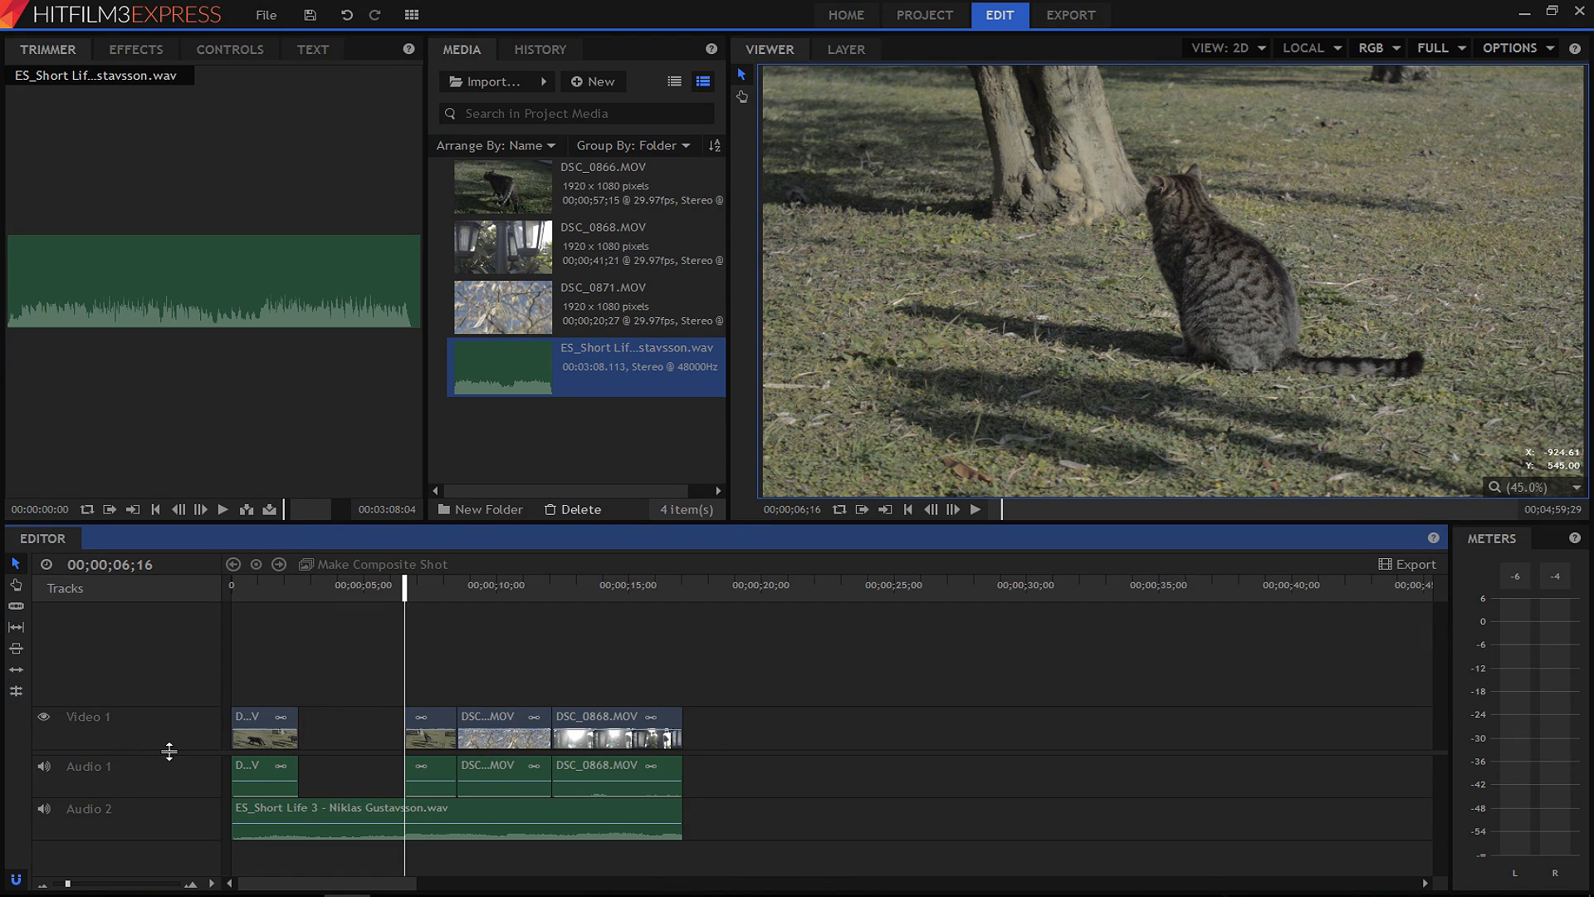
{"action": "right_click", "coordinate": [363, 721]}
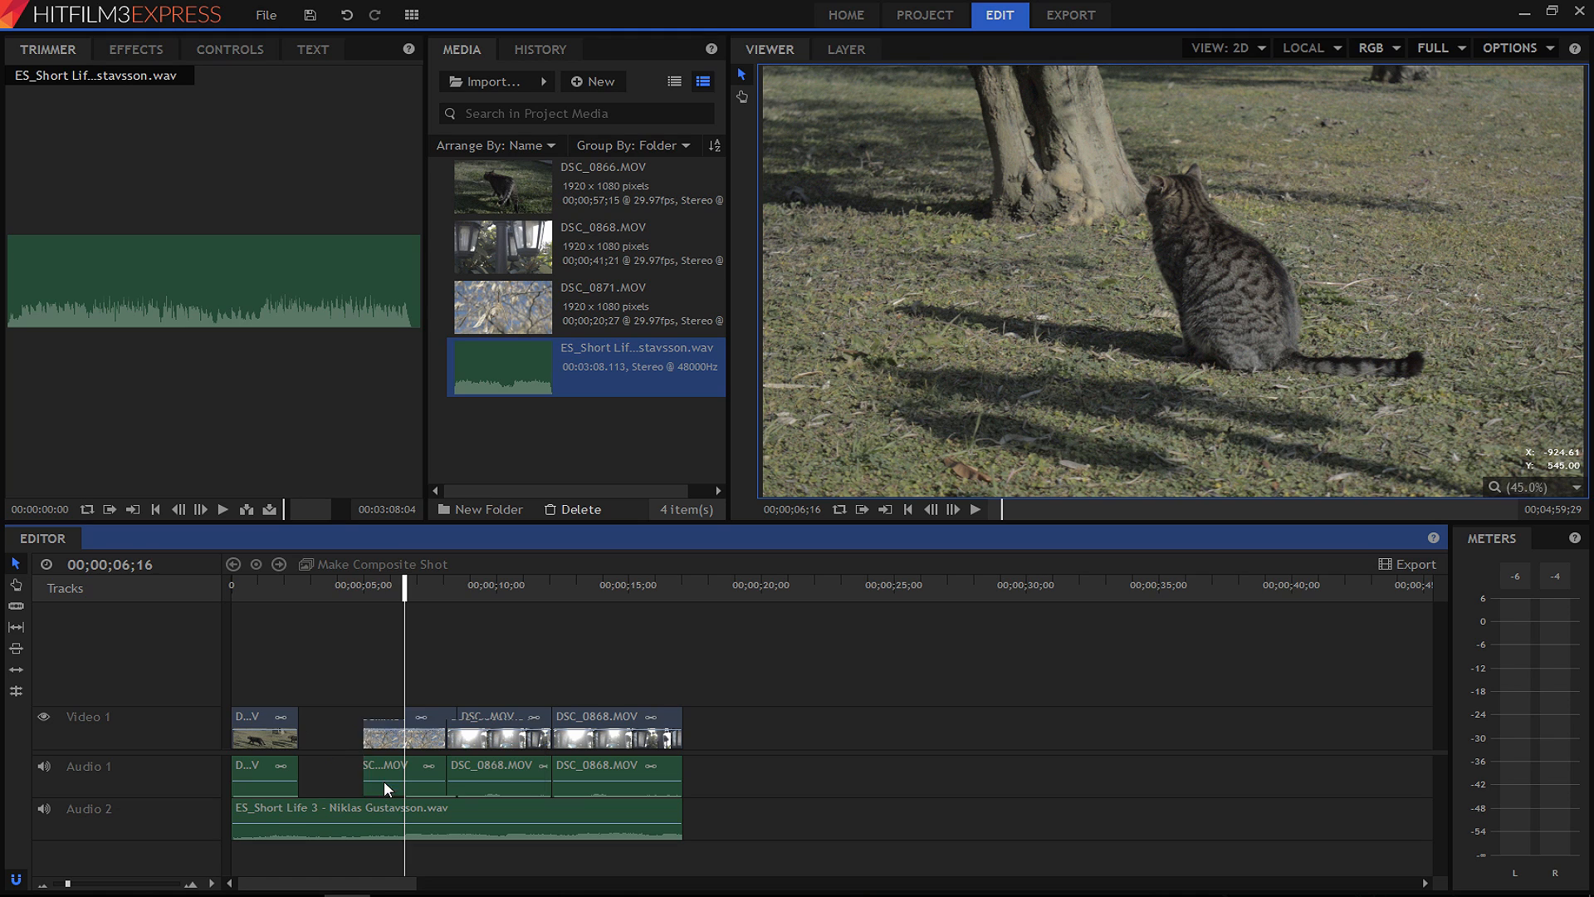
{"action": "left_click", "coordinate": [384, 779]}
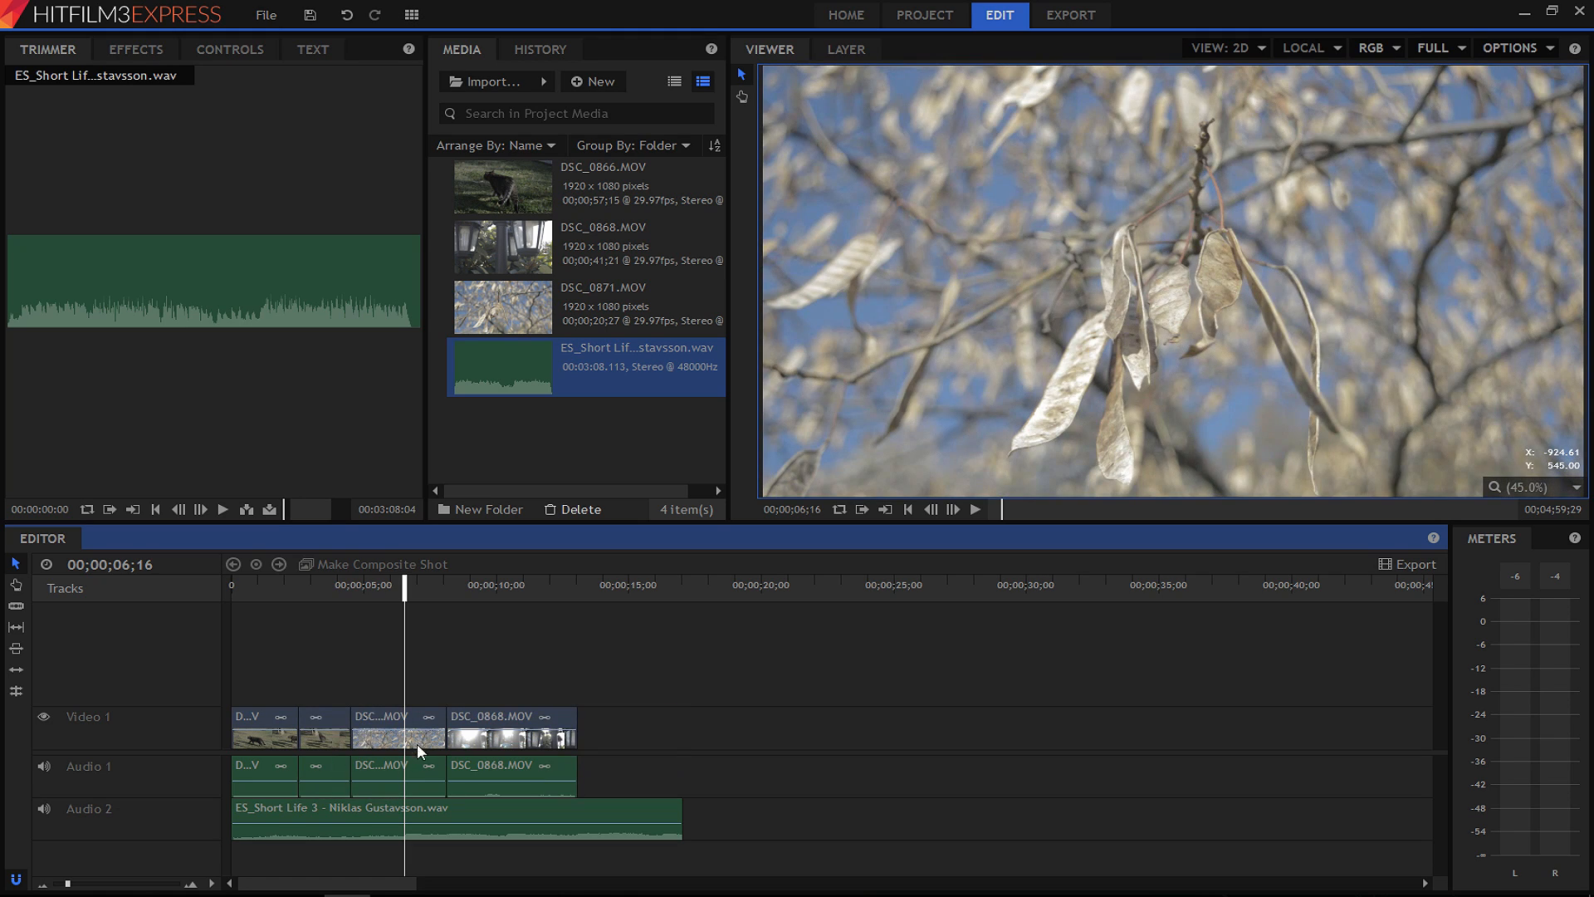
Shorten the end of the music clip on Audio 2 to the end of DSC_0868.MOV and play the timeline from the start.
{"action": "left_click", "coordinate": [667, 815]}
{"action": "left_click_drag", "start_coordinate": [666, 815], "coordinate": [577, 815]}
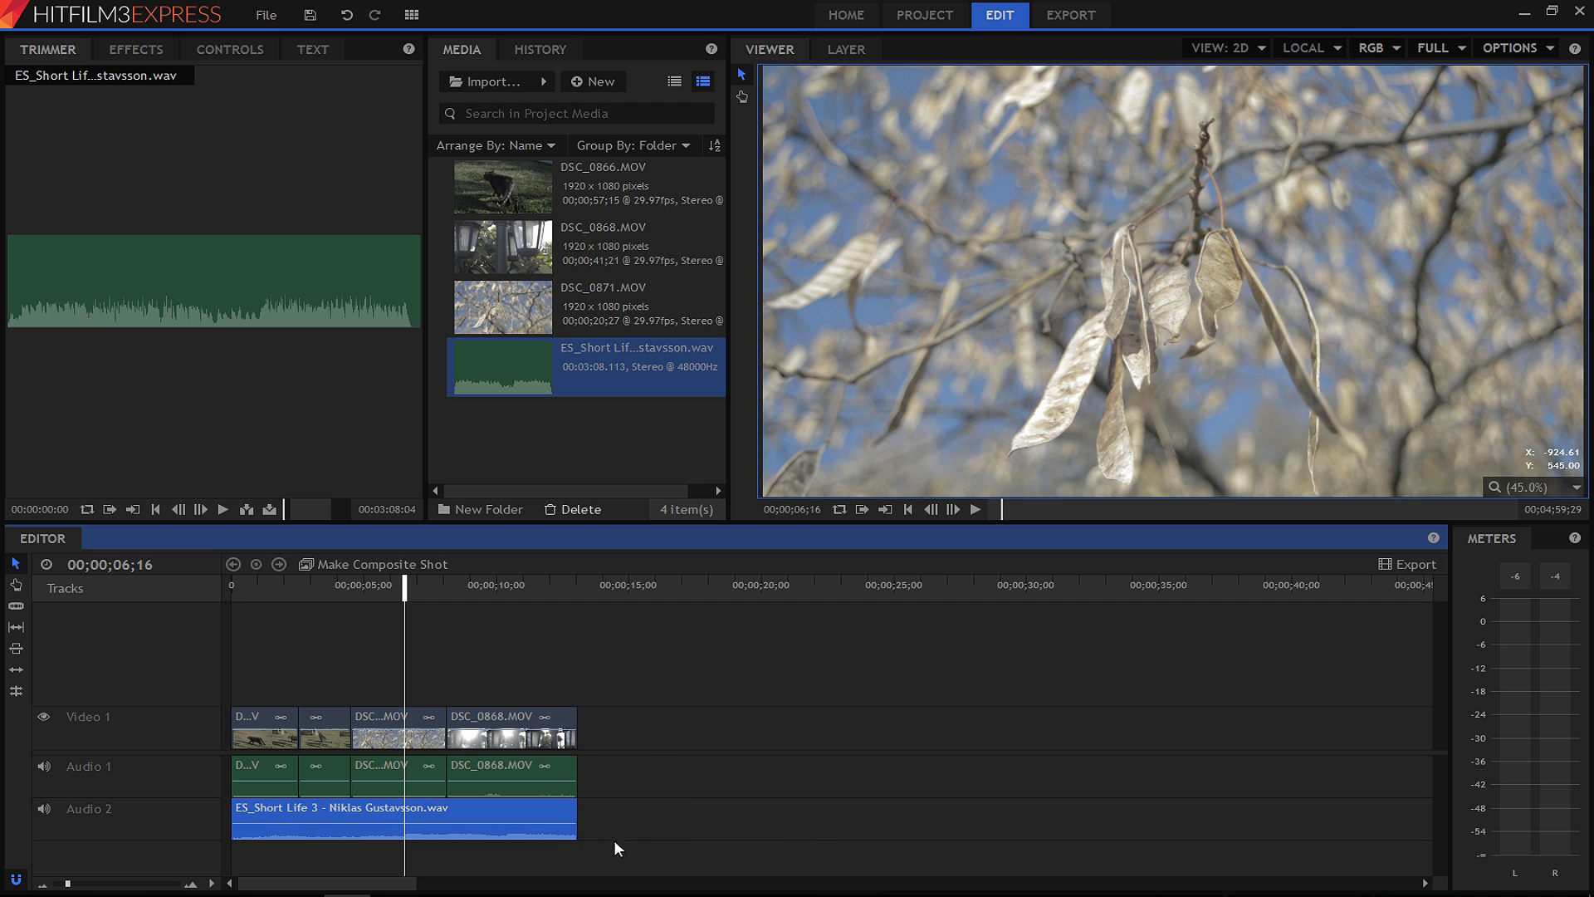
{"action": "key", "text": "Home"}
{"action": "key", "text": "space"}
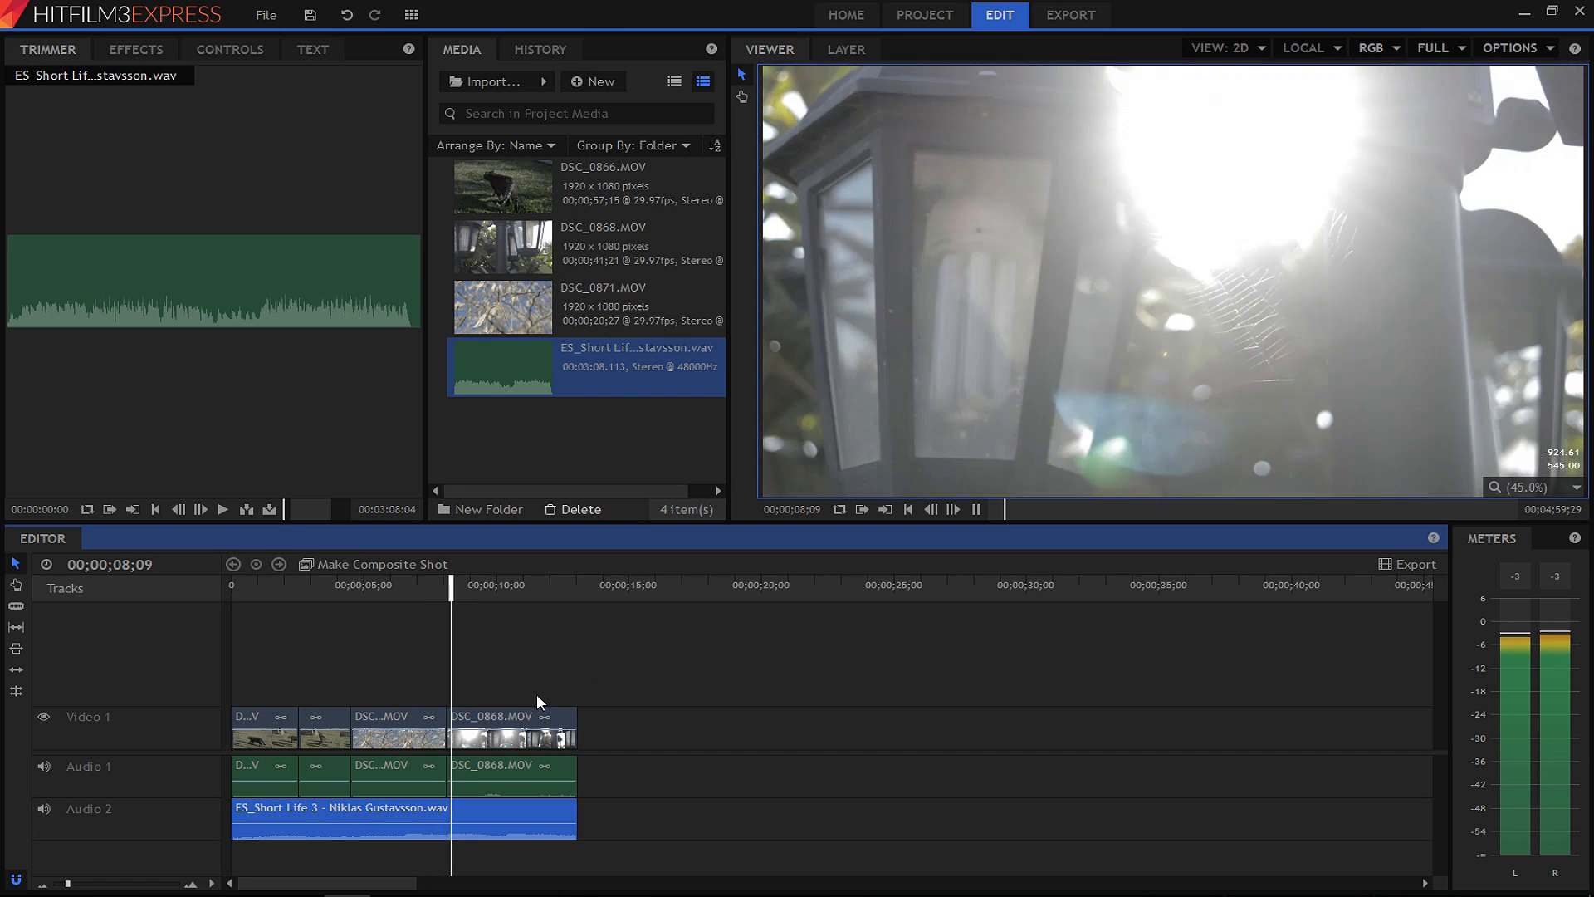
{"action": "key", "text": "space"}
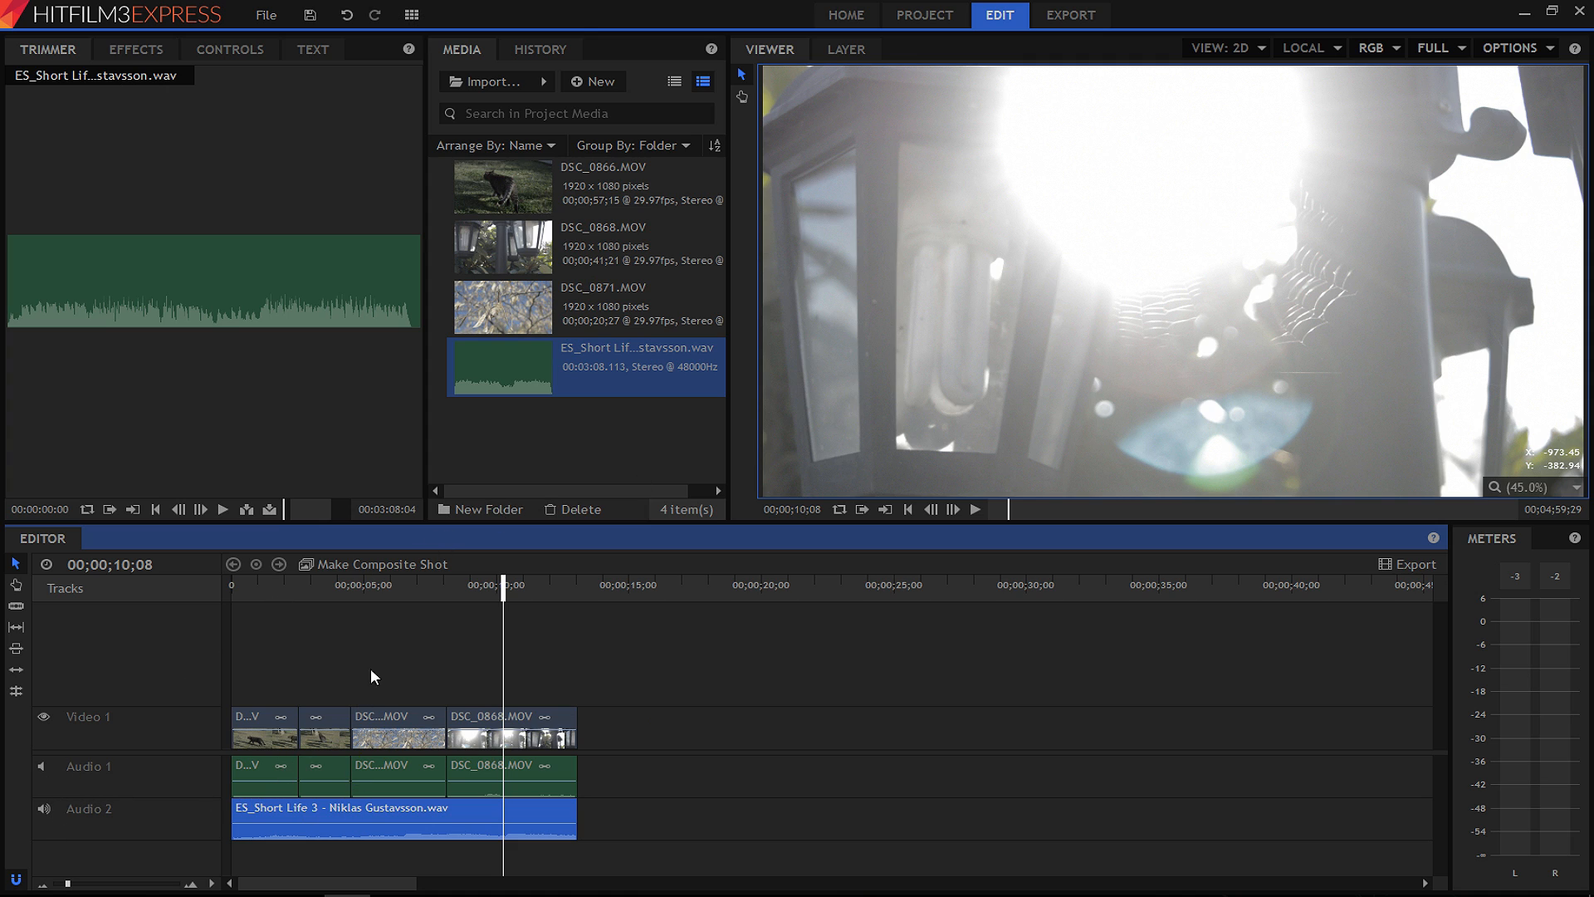
Play the timeline with Audio 1 muted from about 5.5 seconds and from about 00;00;09;01.
{"action": "left_click", "coordinate": [379, 585]}
{"action": "key", "text": "space"}
{"action": "left_click", "coordinate": [472, 591]}
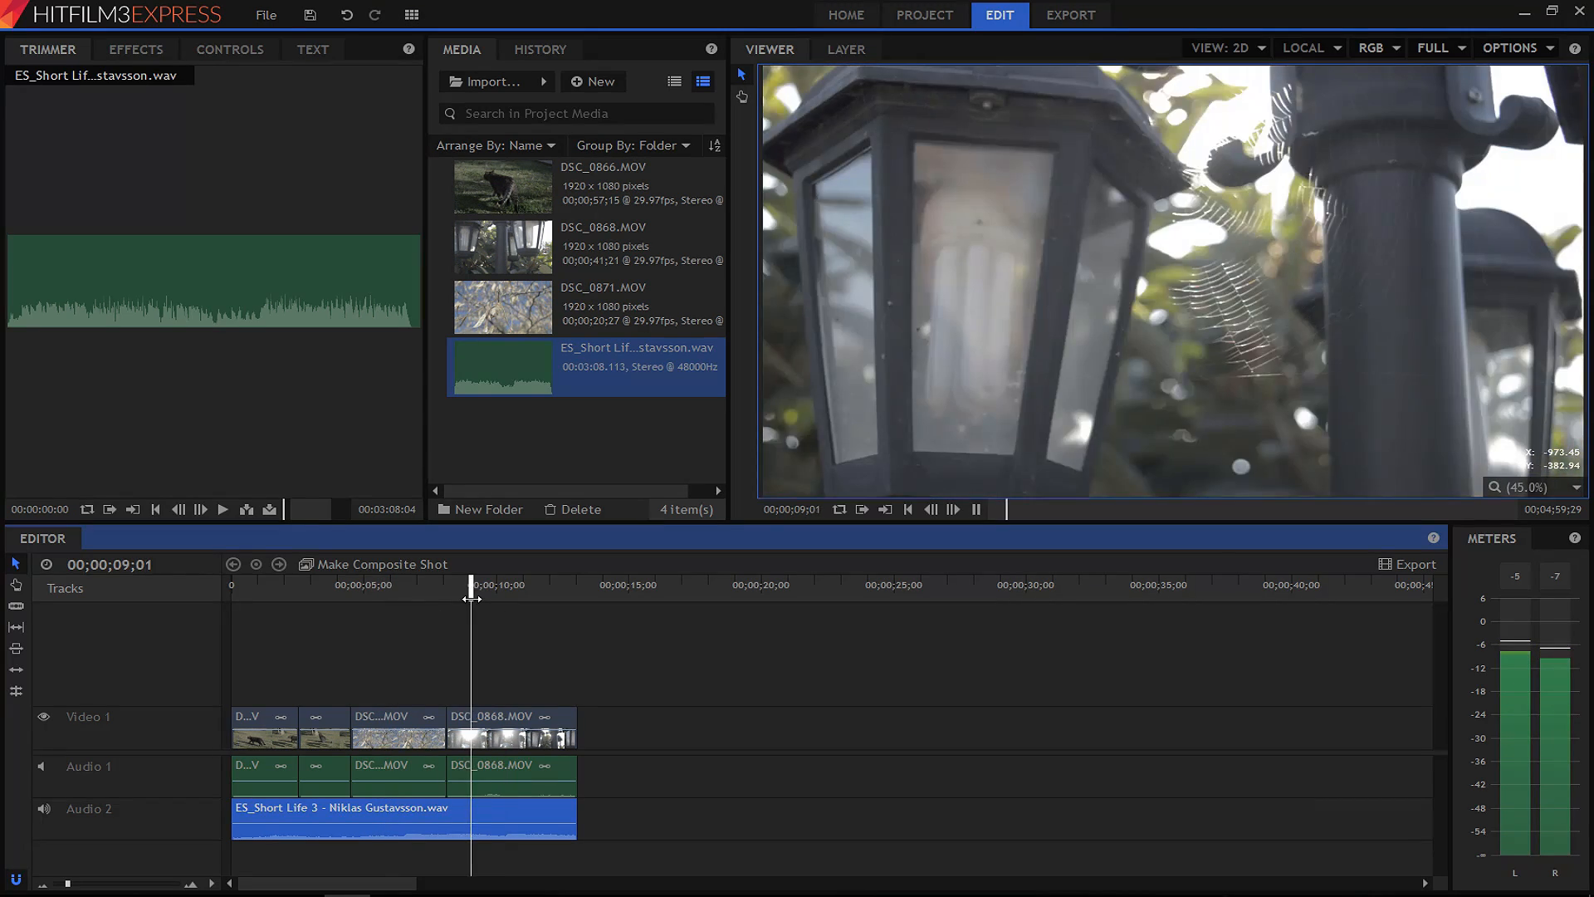
{"action": "key", "text": "space"}
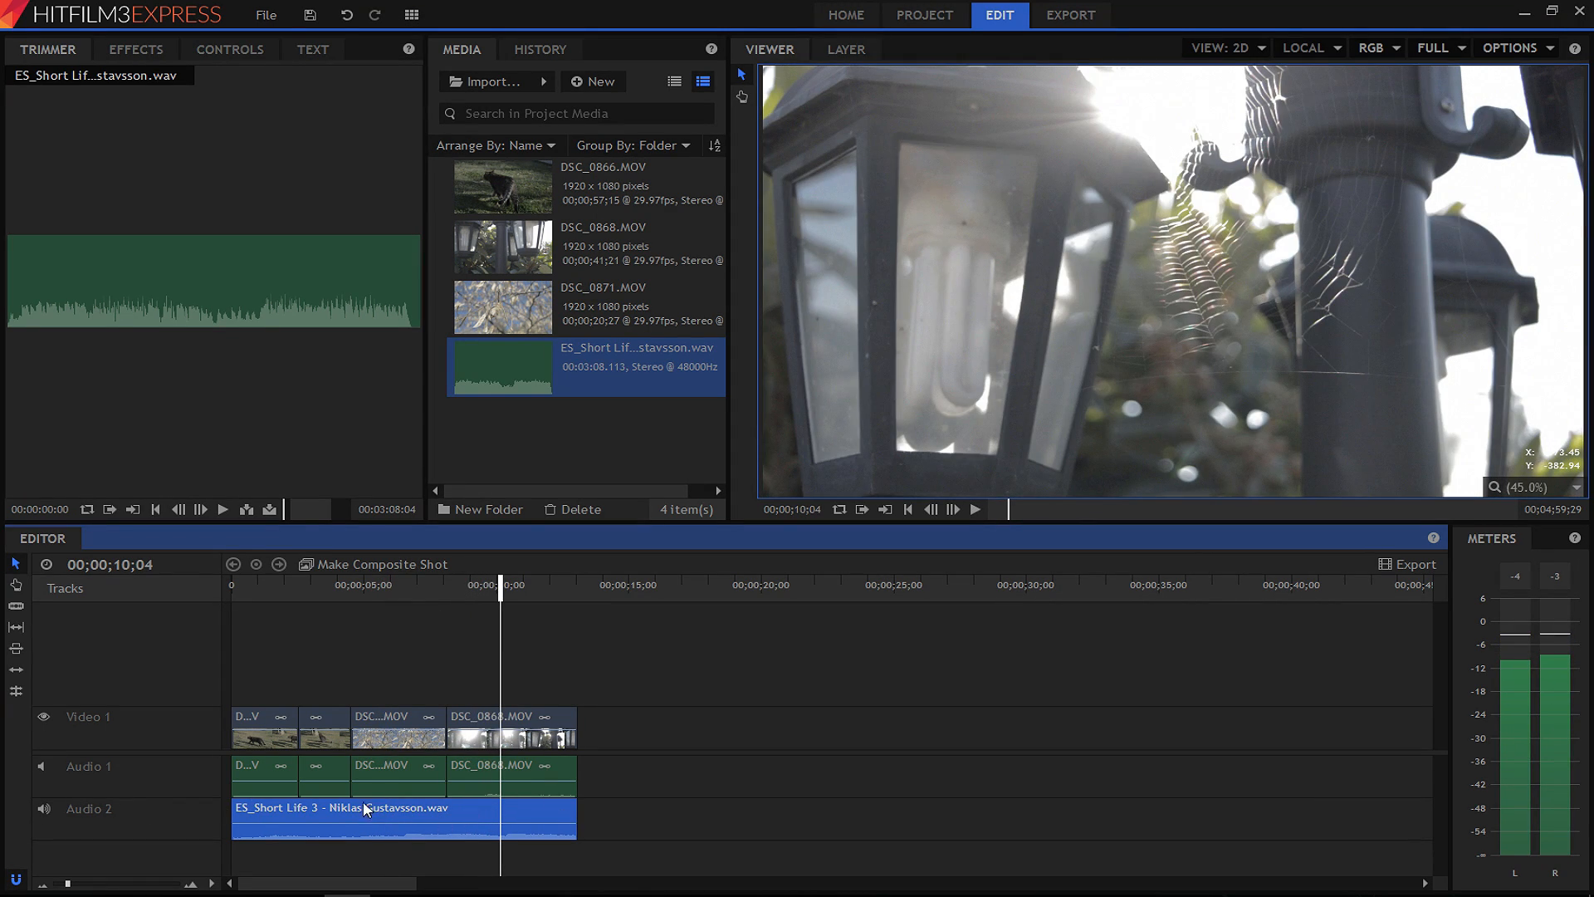
Unmute Audio 1 and try moving the music clip from Audio 2 onto it at the timeline start.
{"action": "left_click", "coordinate": [41, 765]}
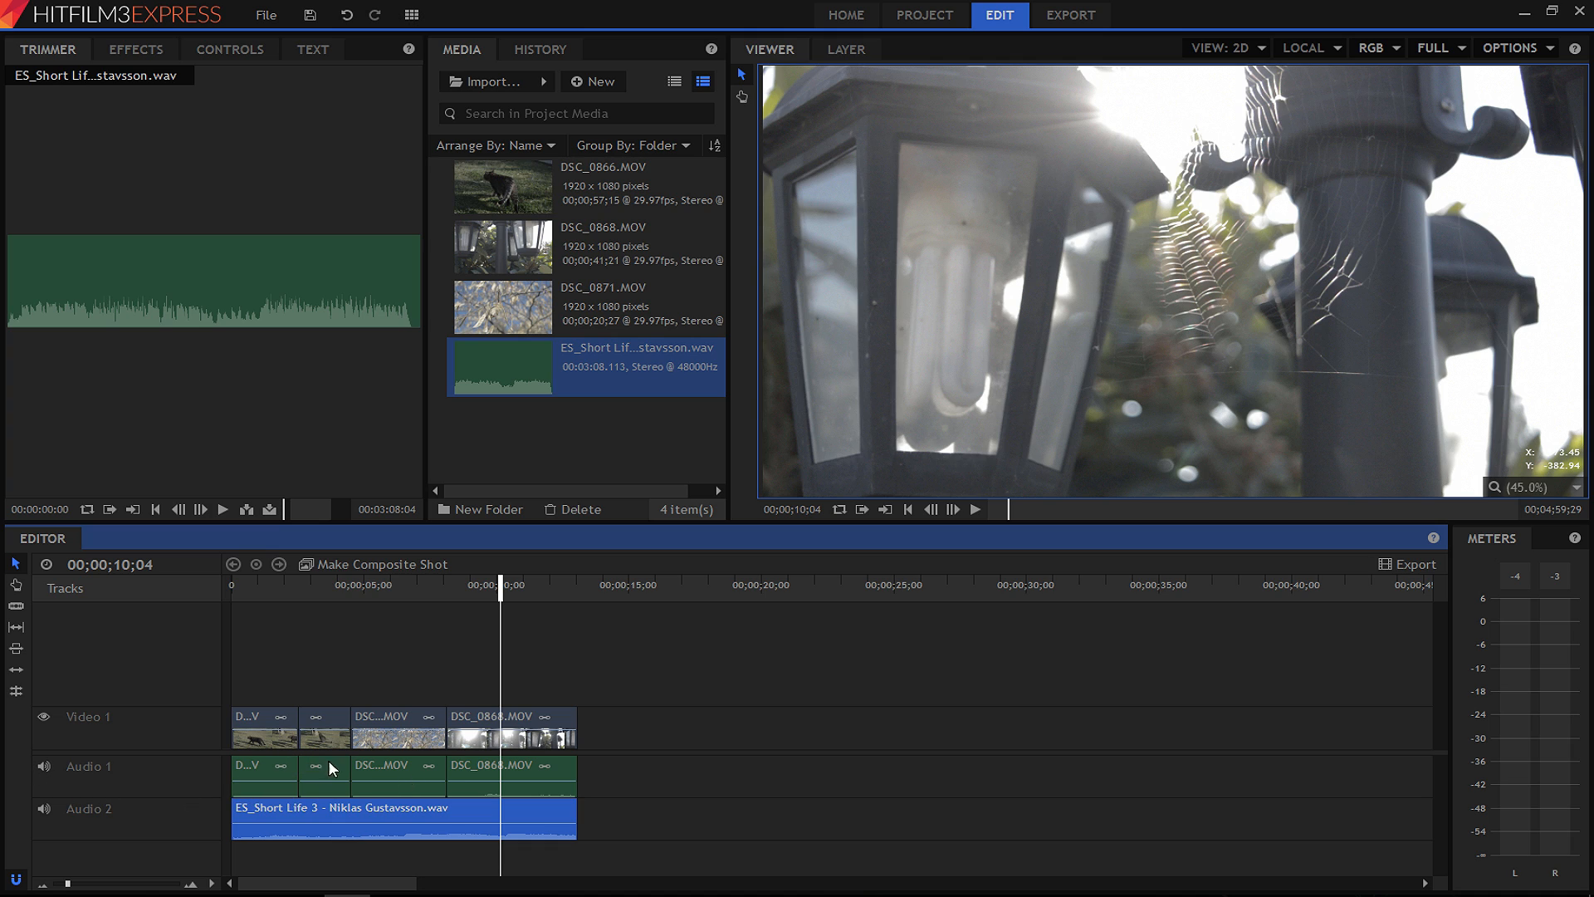
{"action": "left_click_drag", "start_coordinate": [362, 817], "coordinate": [347, 782]}
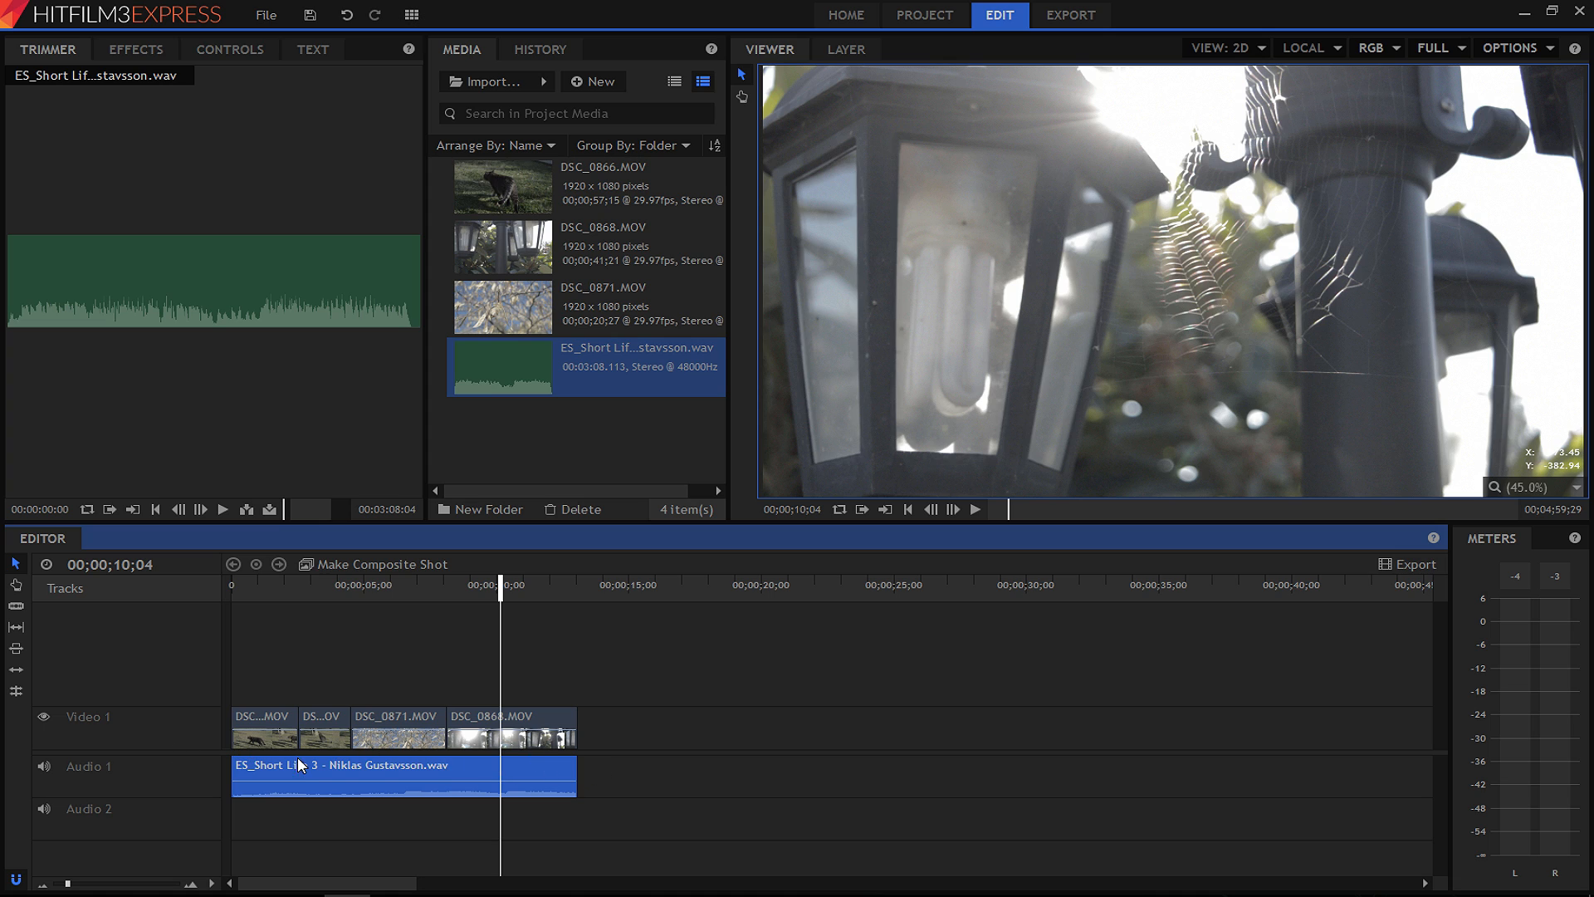
{"action": "key", "text": "ctrl+z"}
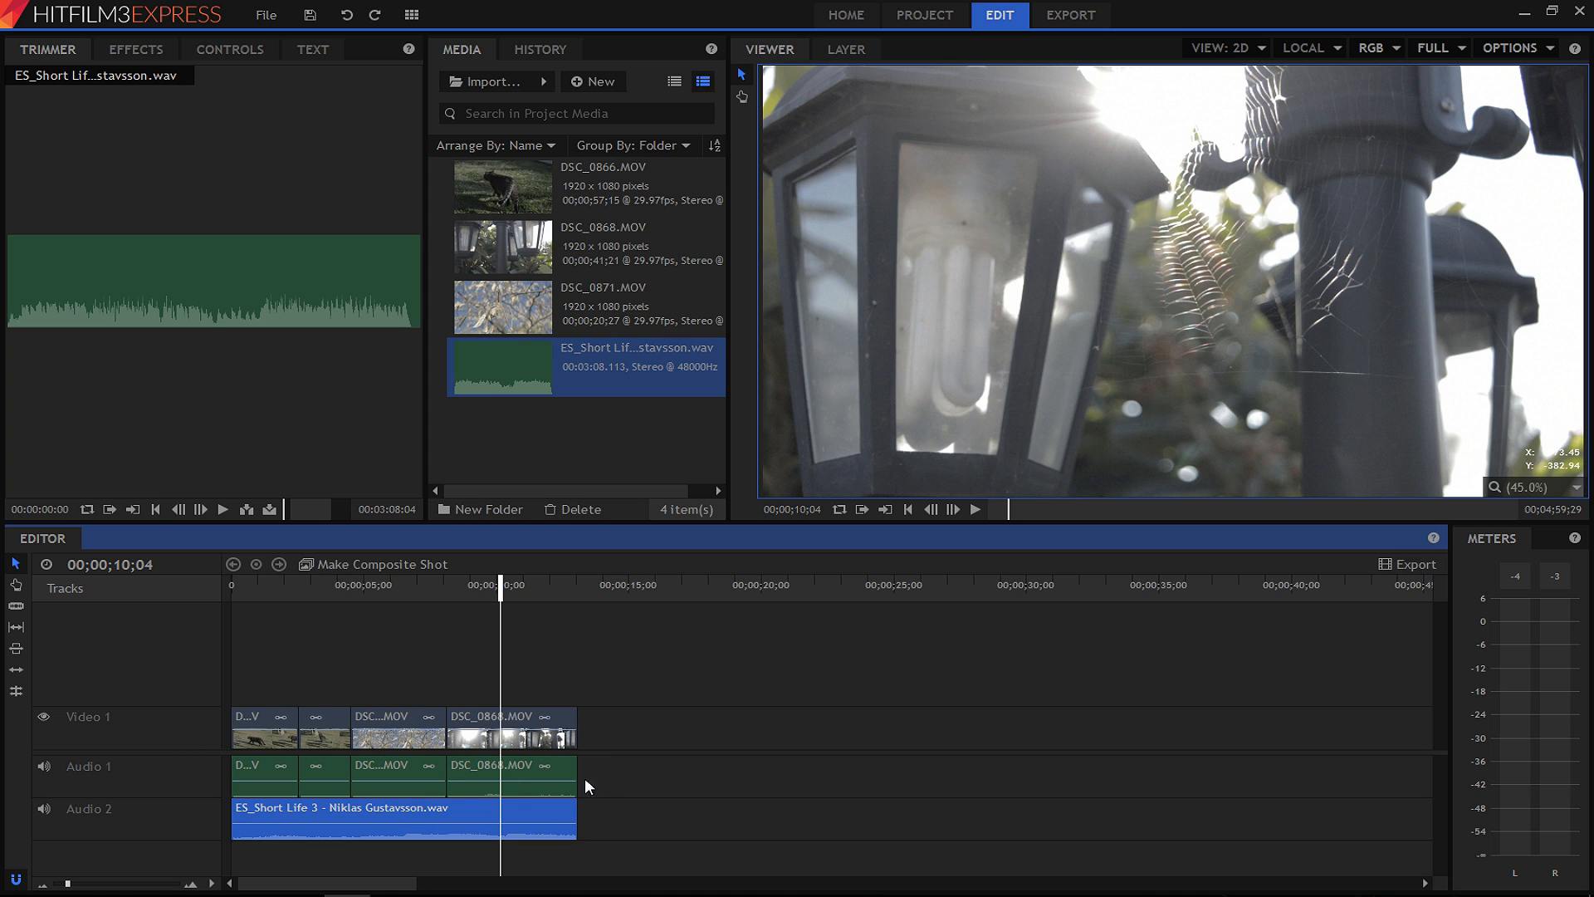
Try moving the music clip onto Audio 1 about two seconds earlier, so that it ends partway through DSC_0868.MOV.
{"action": "left_click_drag", "start_coordinate": [509, 807], "coordinate": [446, 781]}
{"action": "left_click", "coordinate": [546, 772]}
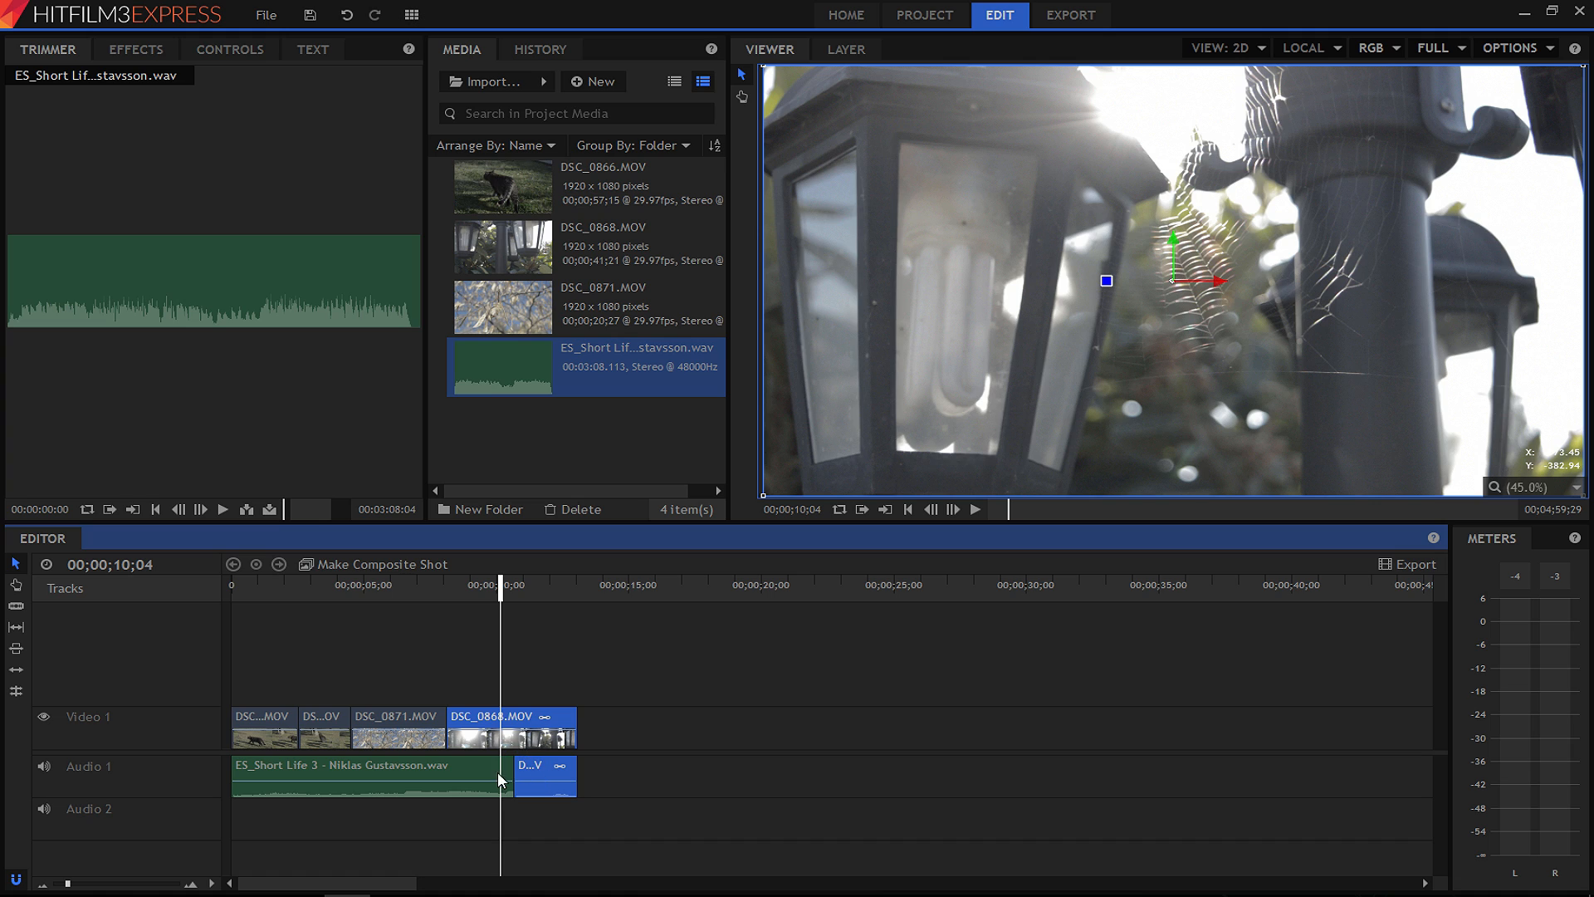
{"action": "left_click", "coordinate": [506, 772]}
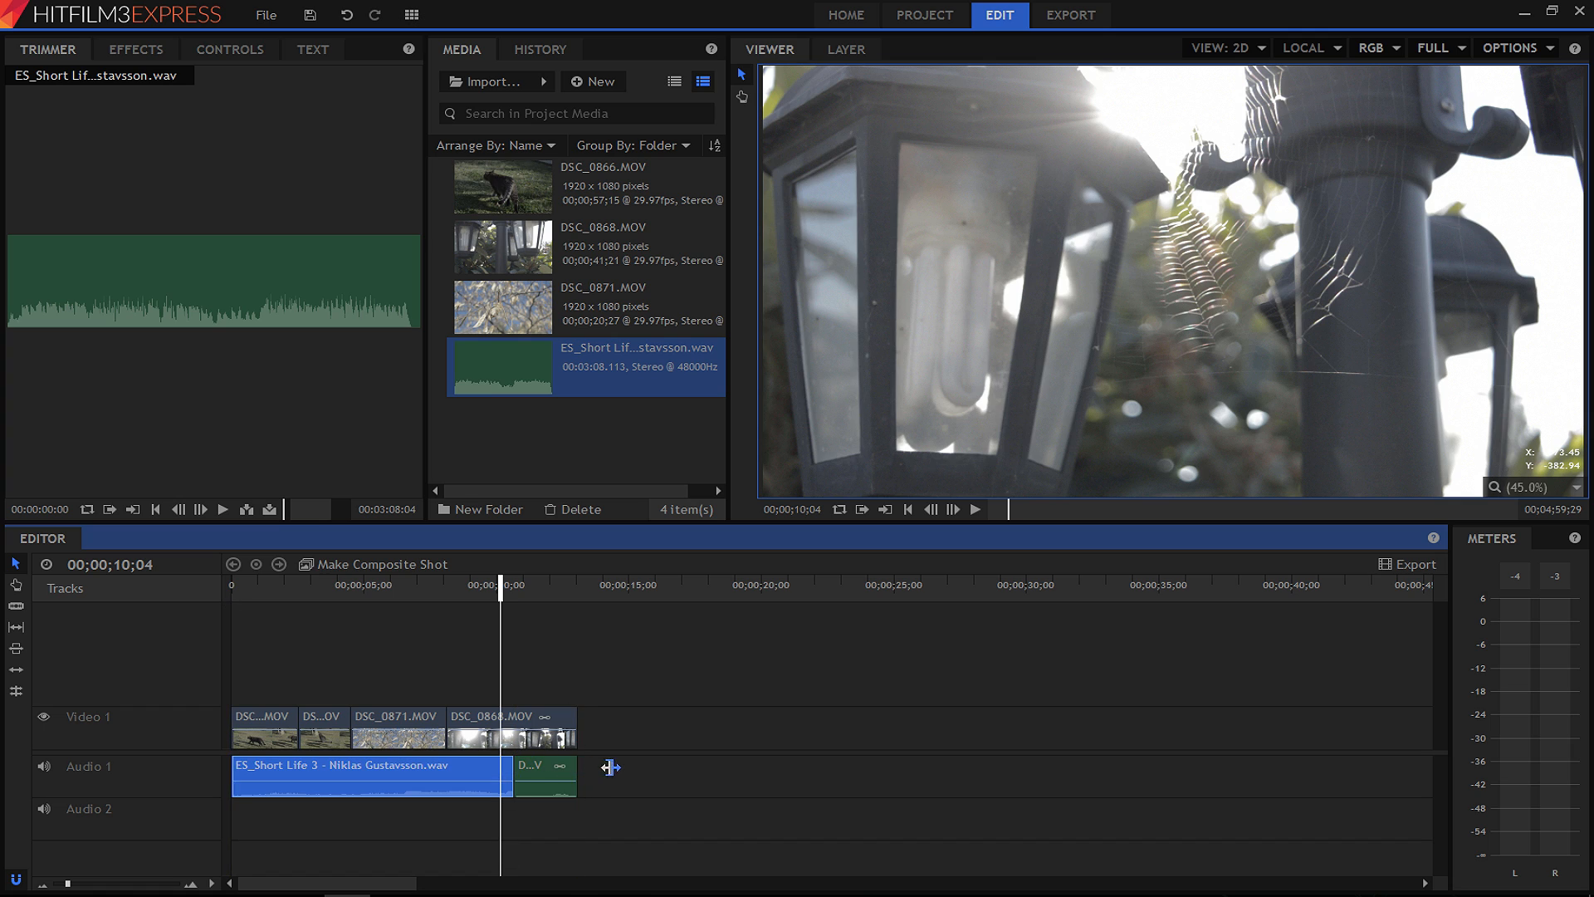
{"action": "left_click_drag", "start_coordinate": [461, 805], "coordinate": [576, 814]}
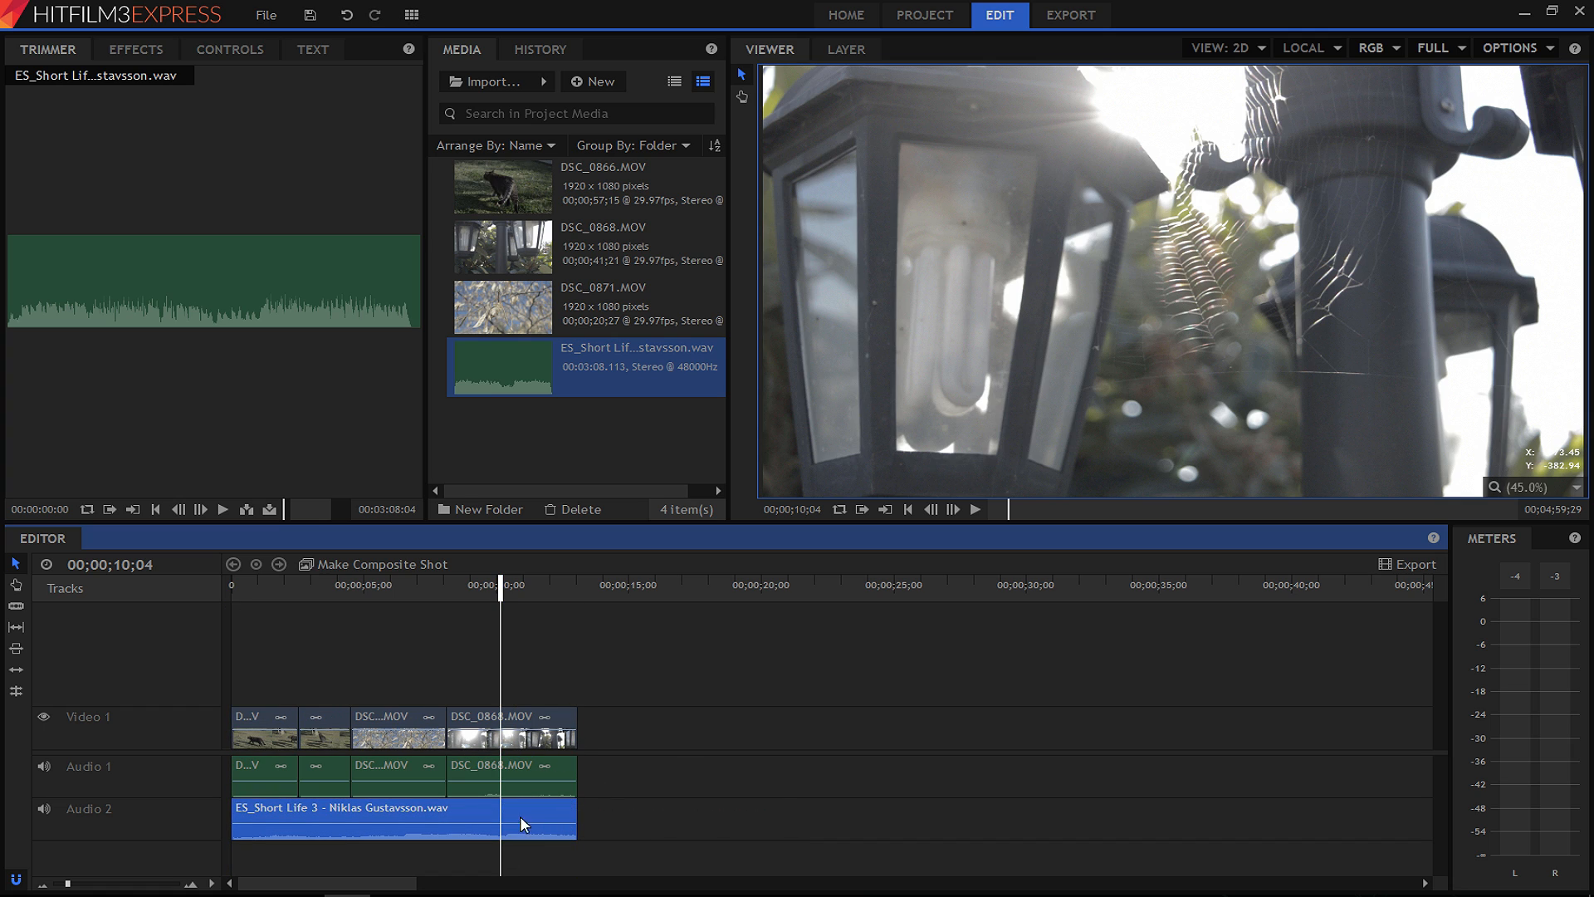
Move the music clip from Audio 2 onto Audio 1, overwriting the video clips' audio, and play the timeline from near the start.
{"action": "left_click_drag", "start_coordinate": [473, 802], "coordinate": [473, 776]}
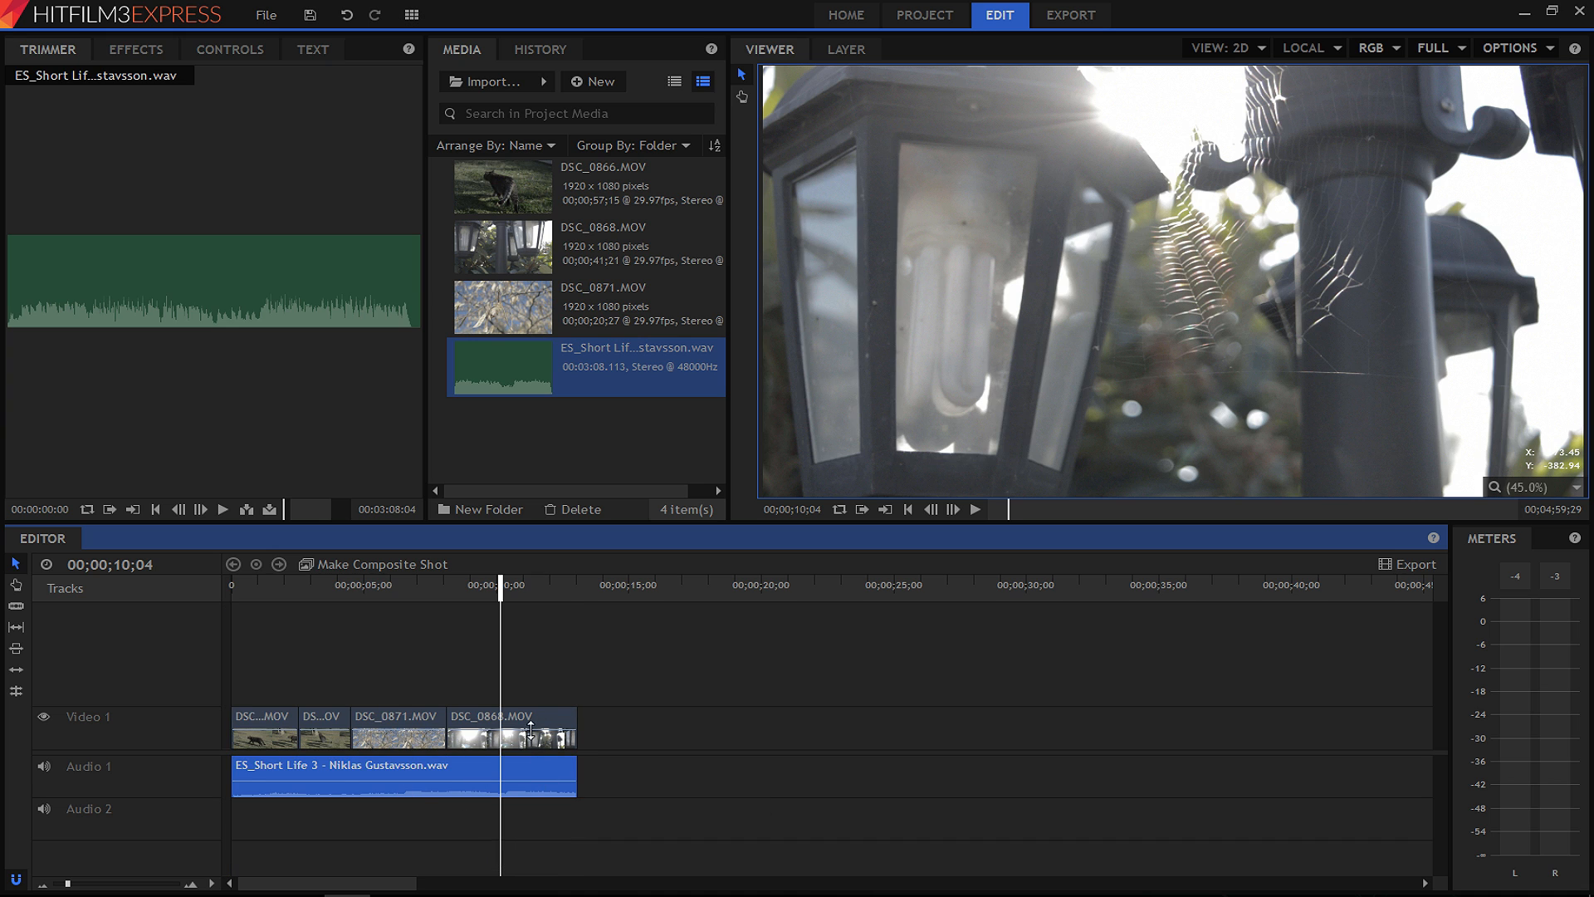
{"action": "left_click", "coordinate": [246, 589]}
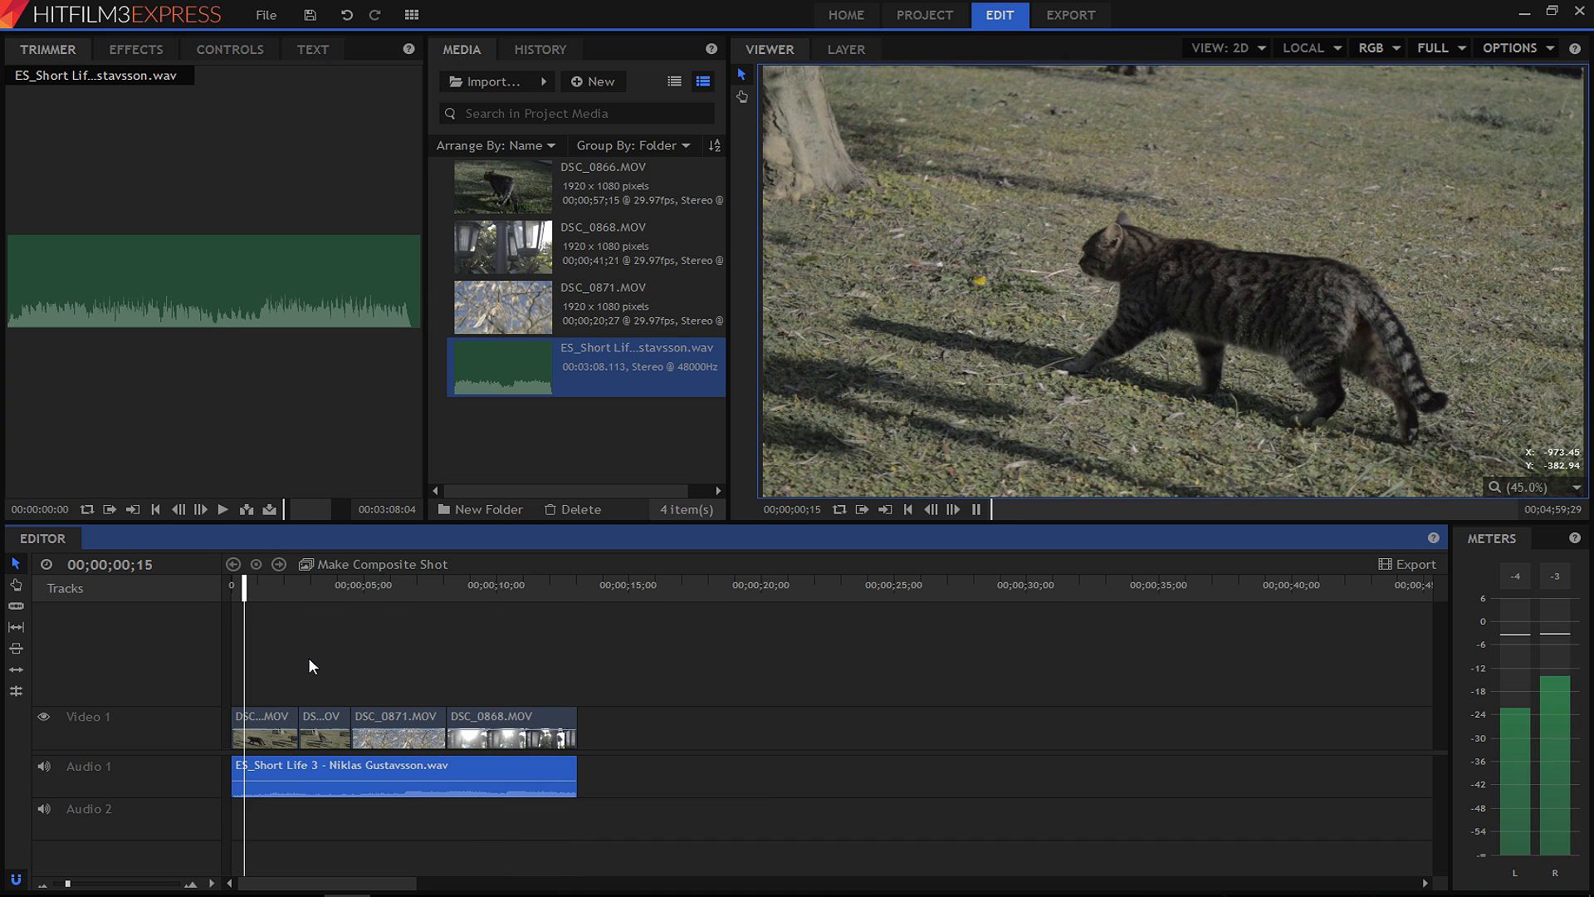
{"action": "key", "text": "space"}
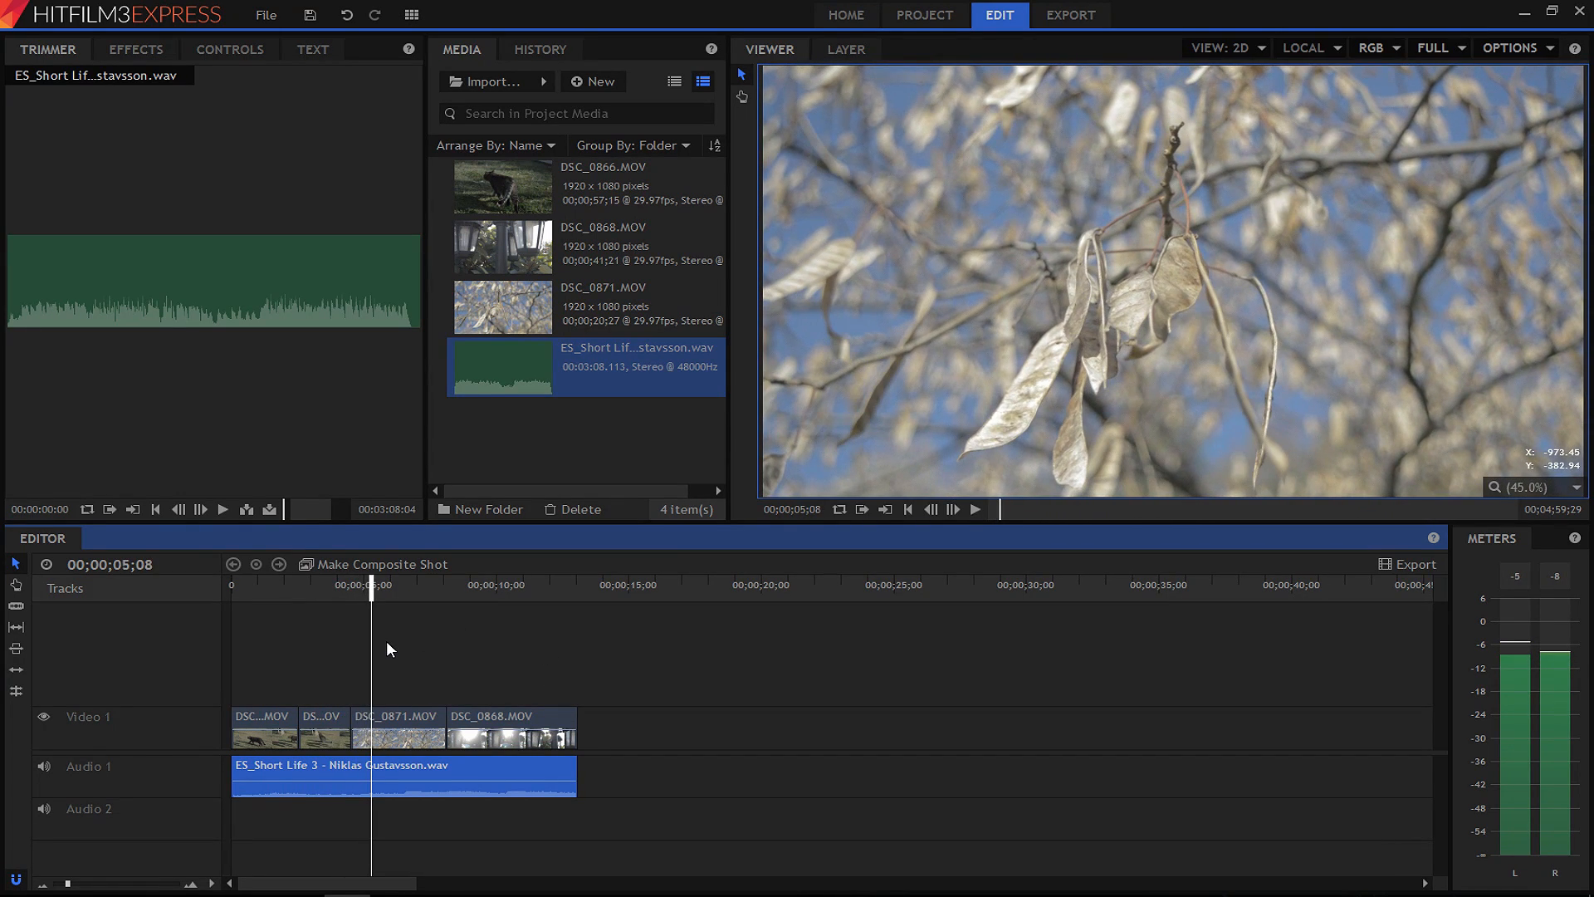
Move the playhead to 00;00;02;07 and add a Cross Dissolve transition at the cut between the two DSC_0866.MOV pieces.
{"action": "left_click", "coordinate": [278, 589]}
{"action": "left_click_drag", "start_coordinate": [279, 589], "coordinate": [294, 589]}
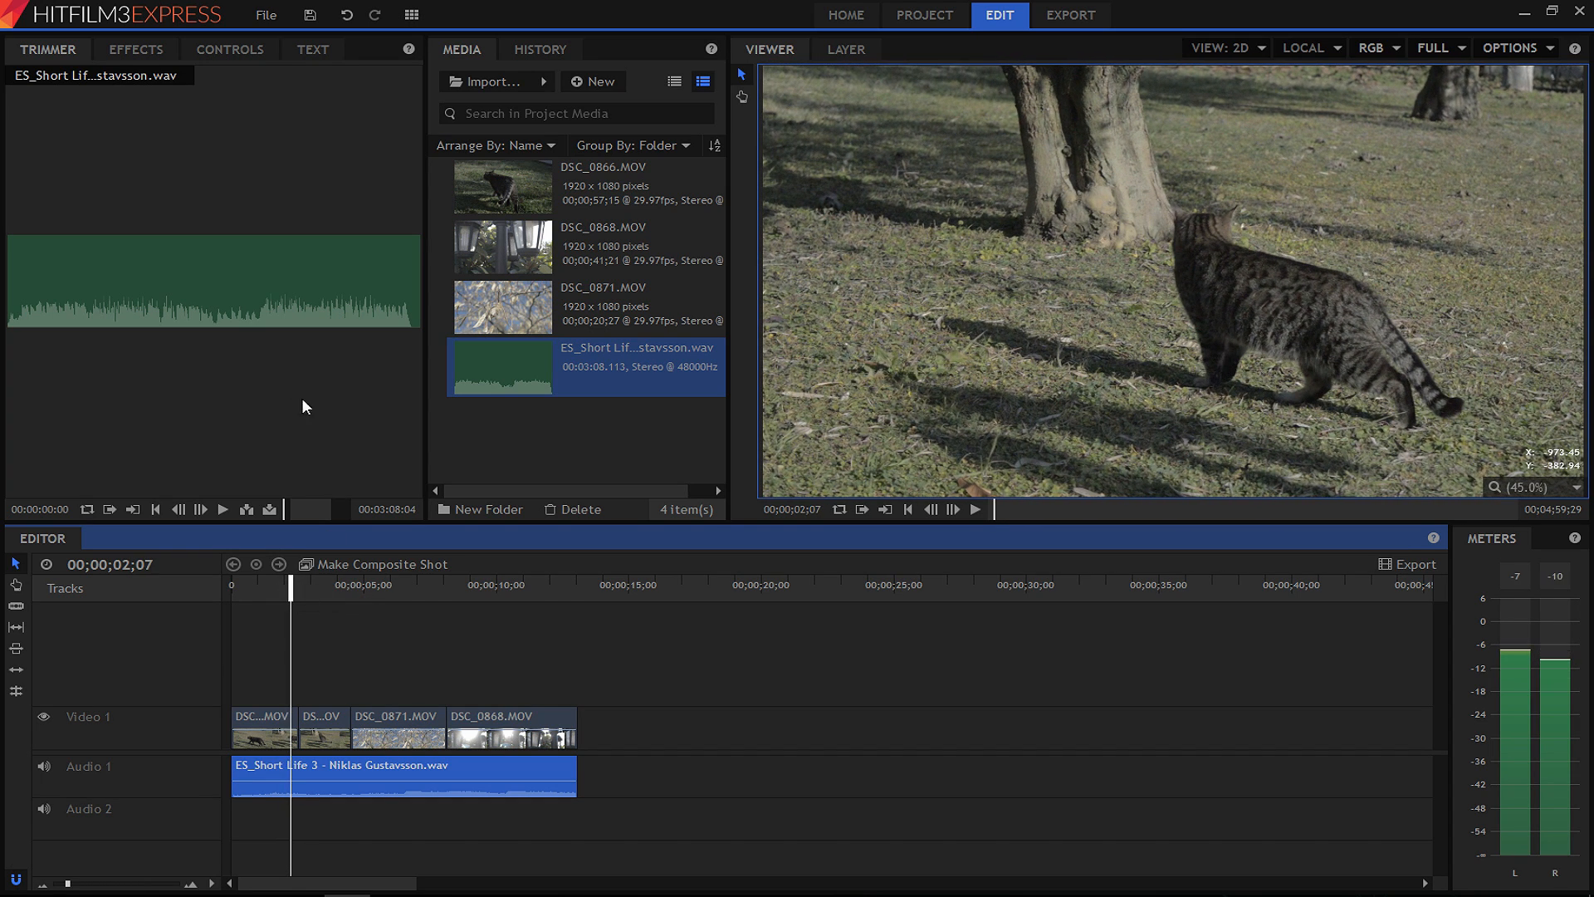
{"action": "left_click", "coordinate": [133, 48]}
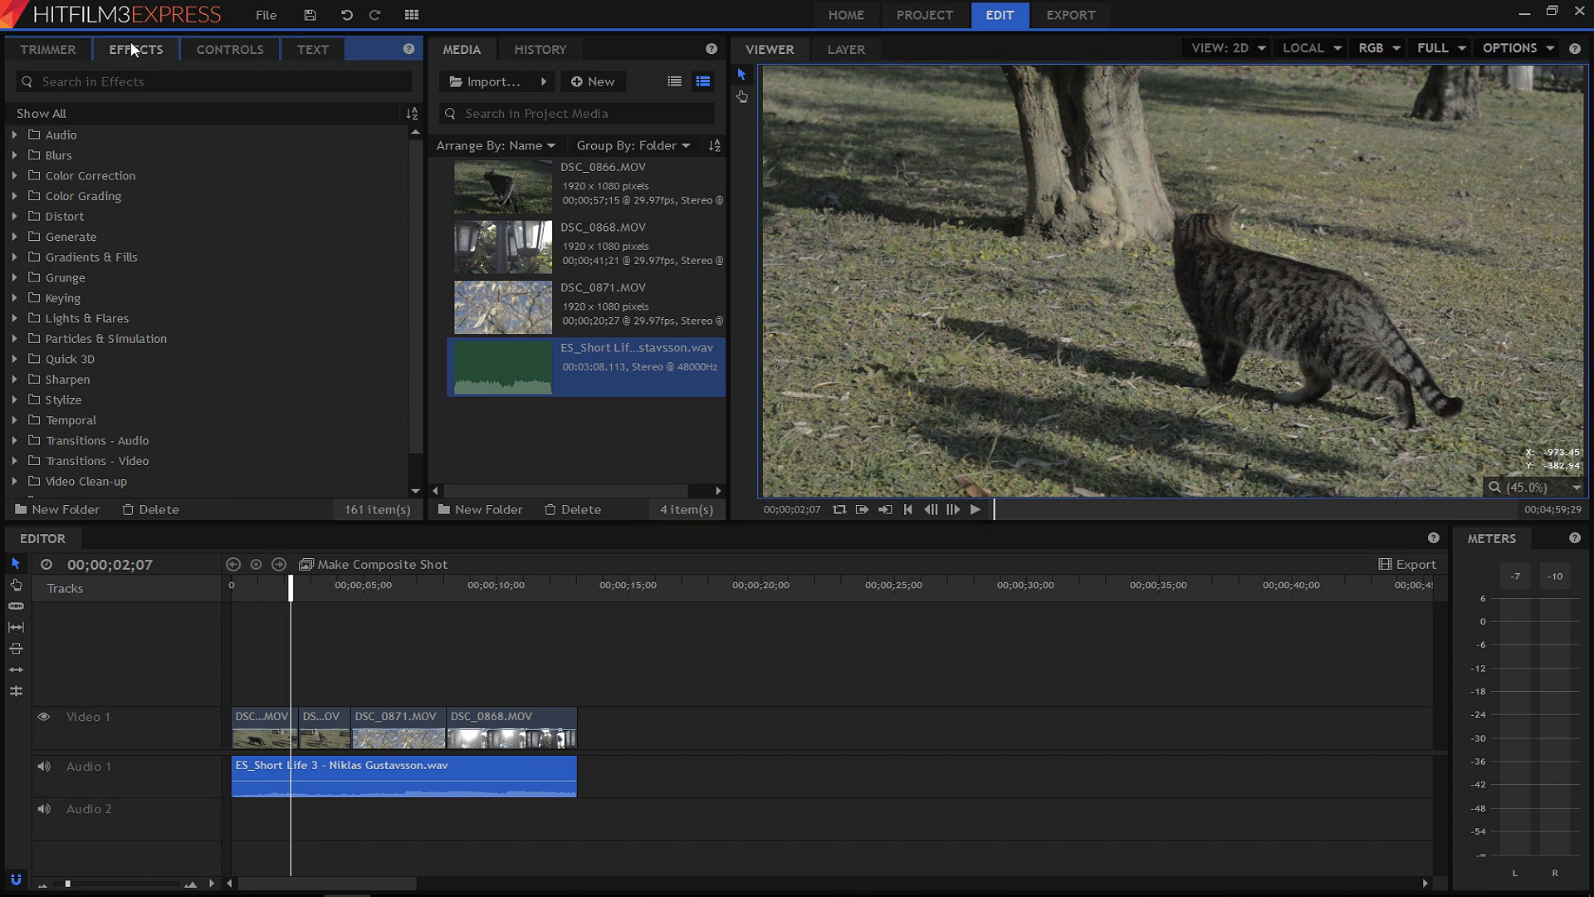
{"action": "left_click", "coordinate": [15, 462]}
{"action": "scroll", "coordinate": [36, 381], "scroll_direction": "down", "scroll_amount": 3}
{"action": "left_click", "coordinate": [33, 324]}
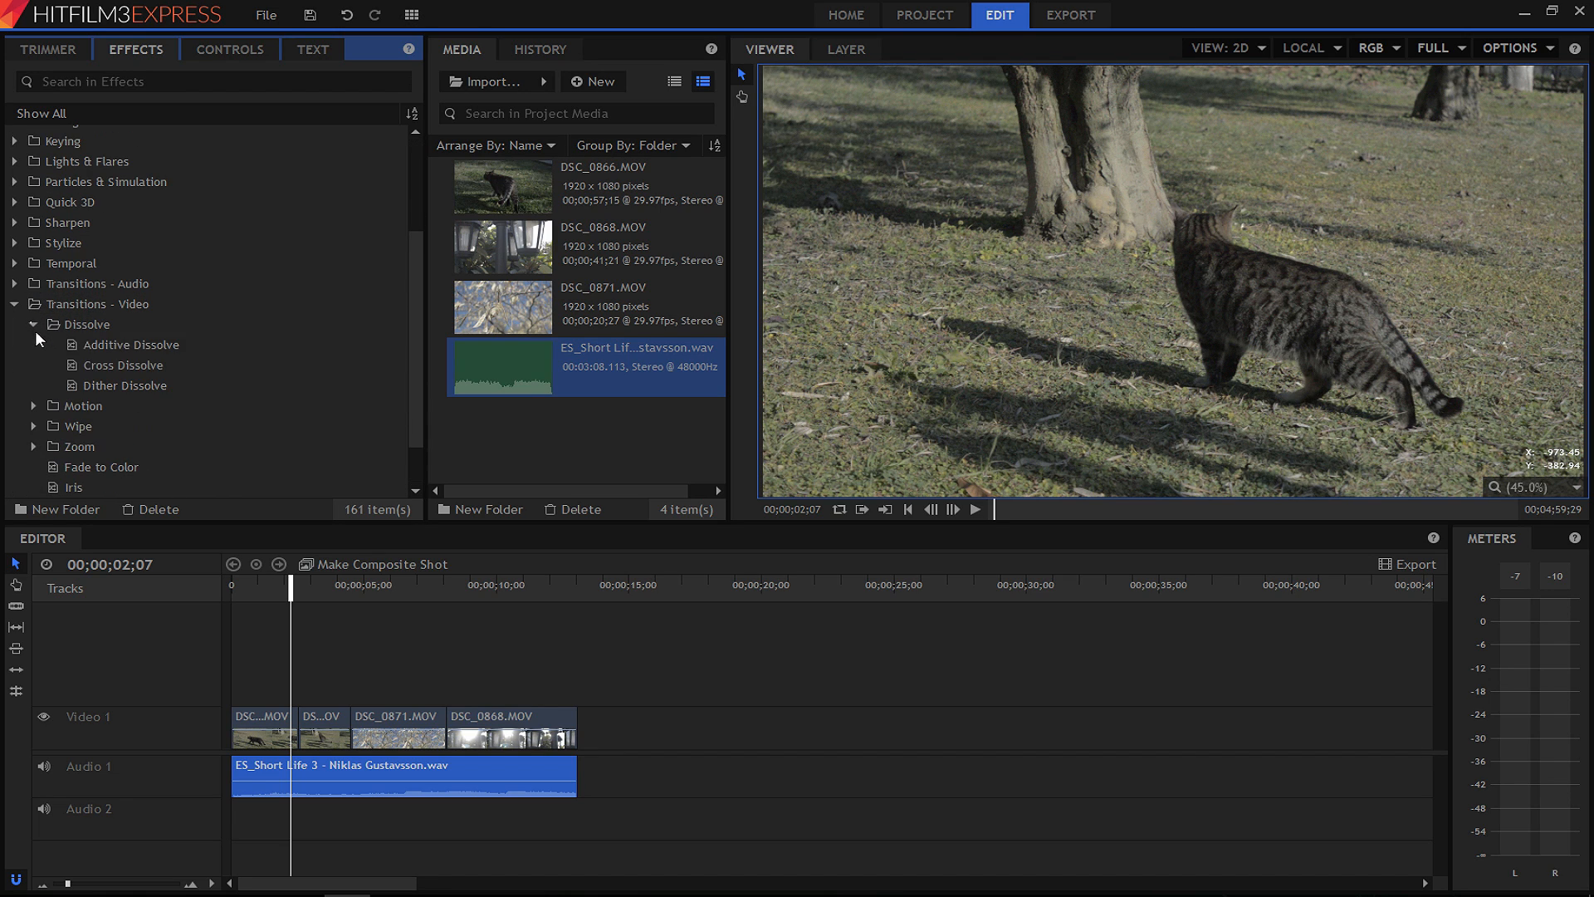
{"action": "left_click_drag", "start_coordinate": [134, 366], "coordinate": [301, 723]}
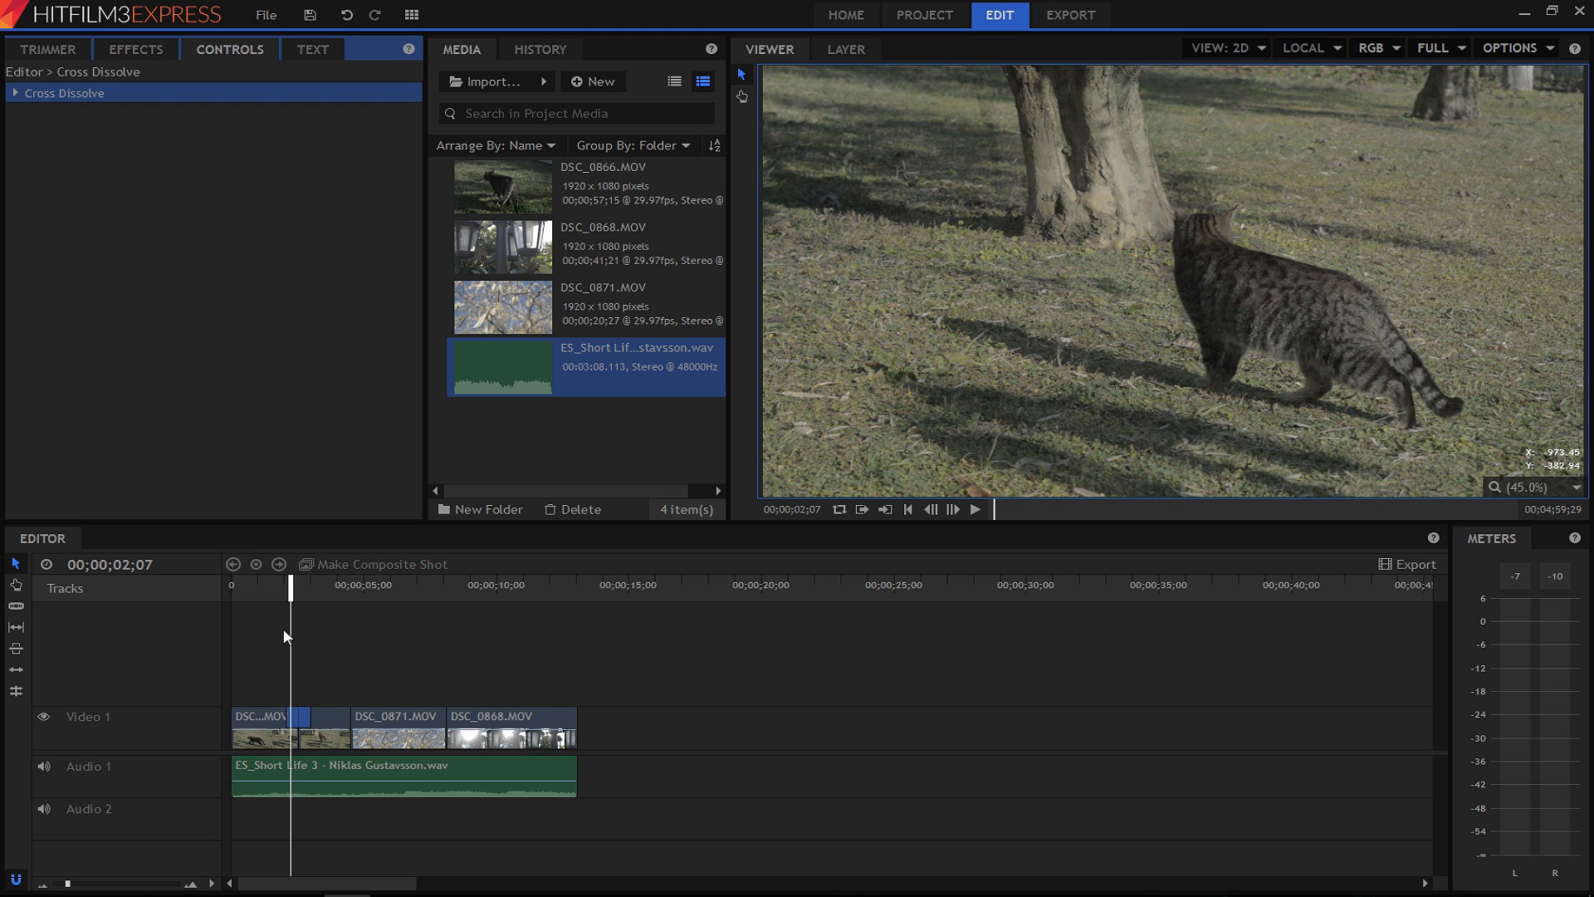
Play the timeline across the Cross Dissolve from about 2 seconds and move the playhead to 00;00;12;23.
{"action": "left_click", "coordinate": [279, 586]}
{"action": "key", "text": "space"}
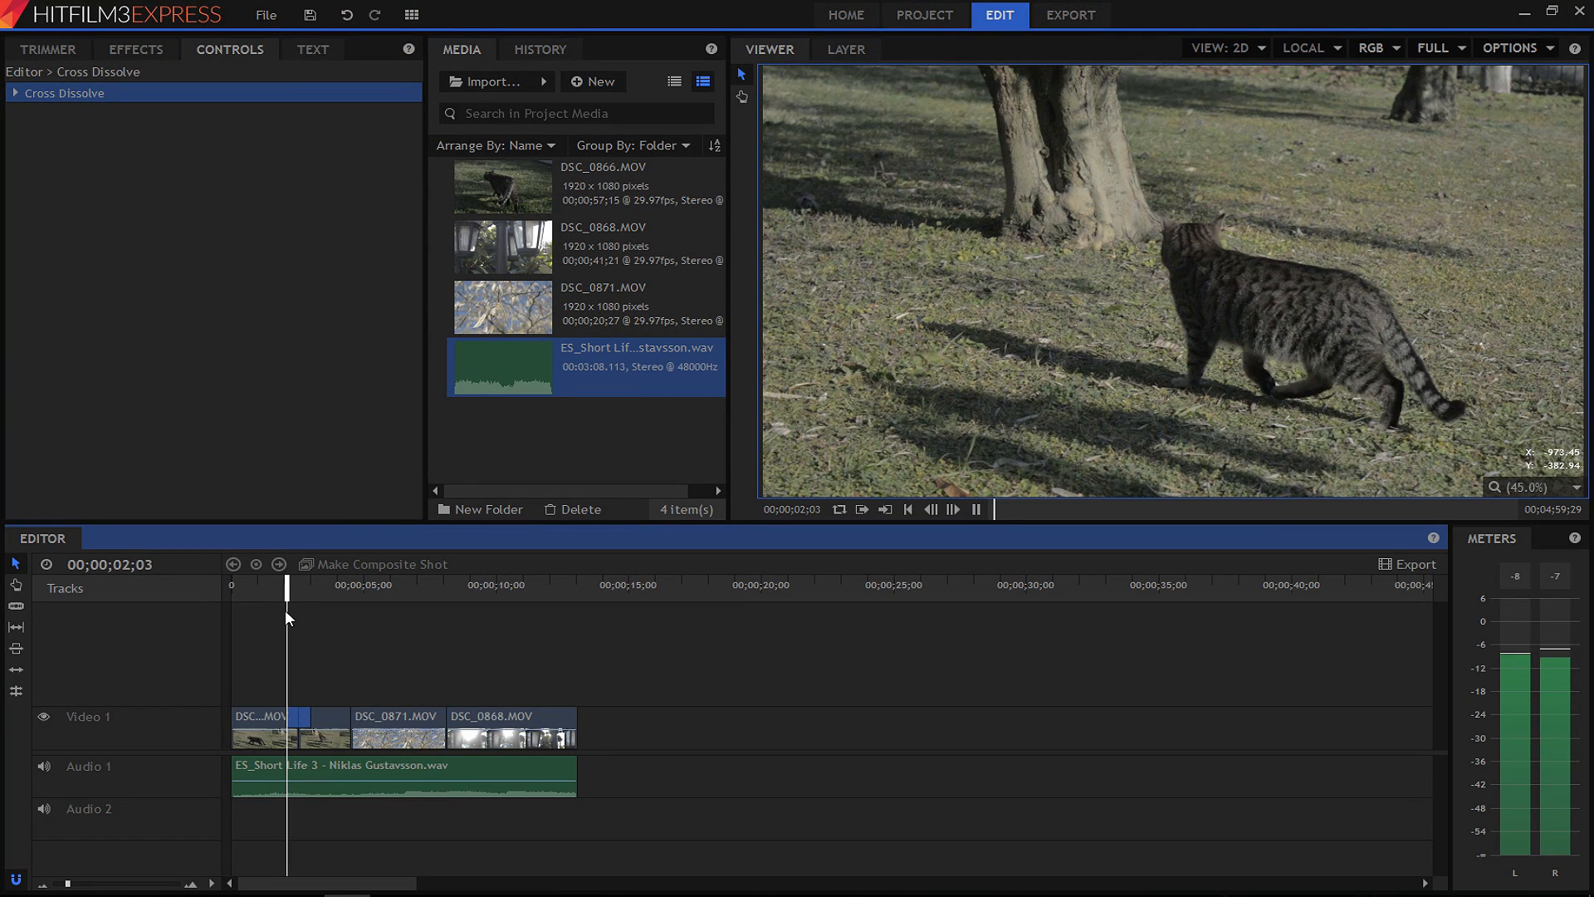
{"action": "key", "text": "space"}
{"action": "left_click", "coordinate": [281, 597]}
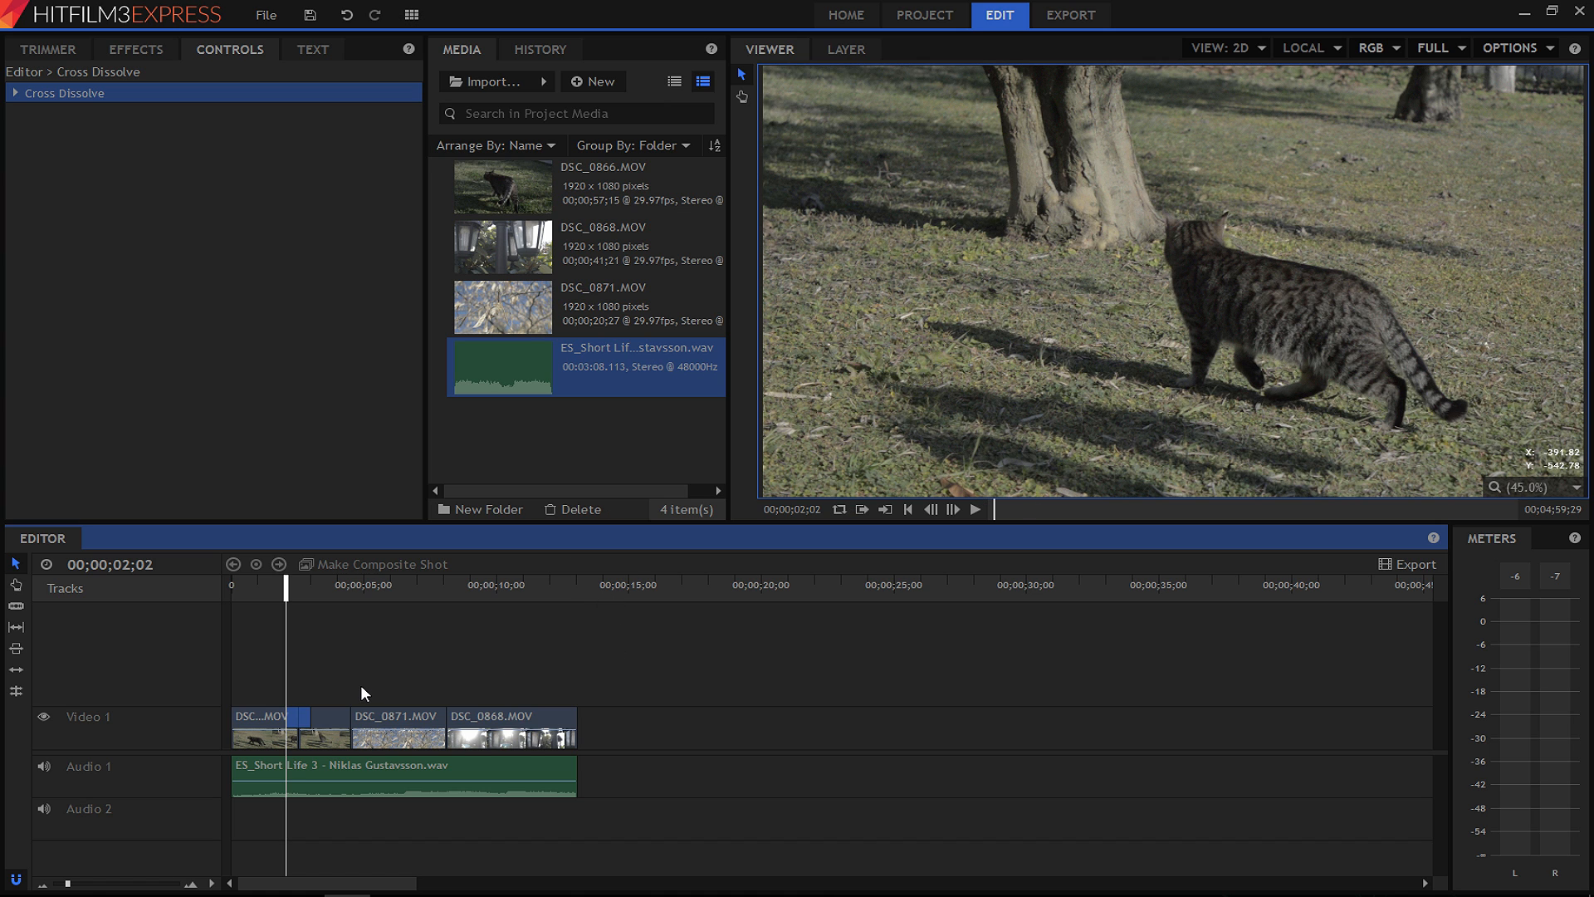
{"action": "key", "text": "space"}
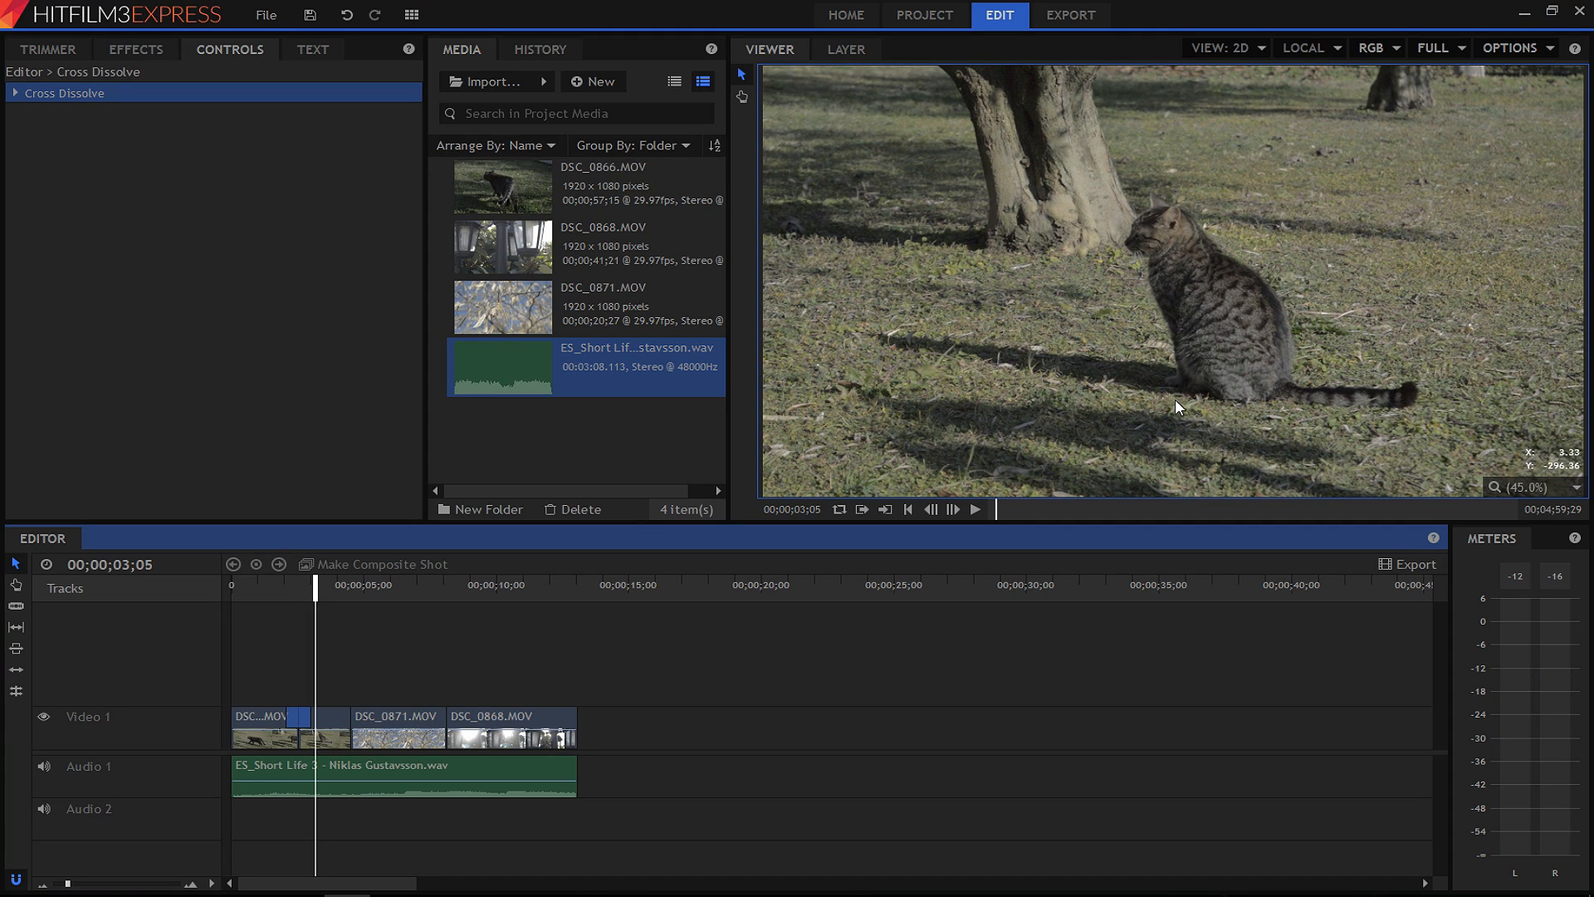
{"action": "left_click", "coordinate": [570, 585]}
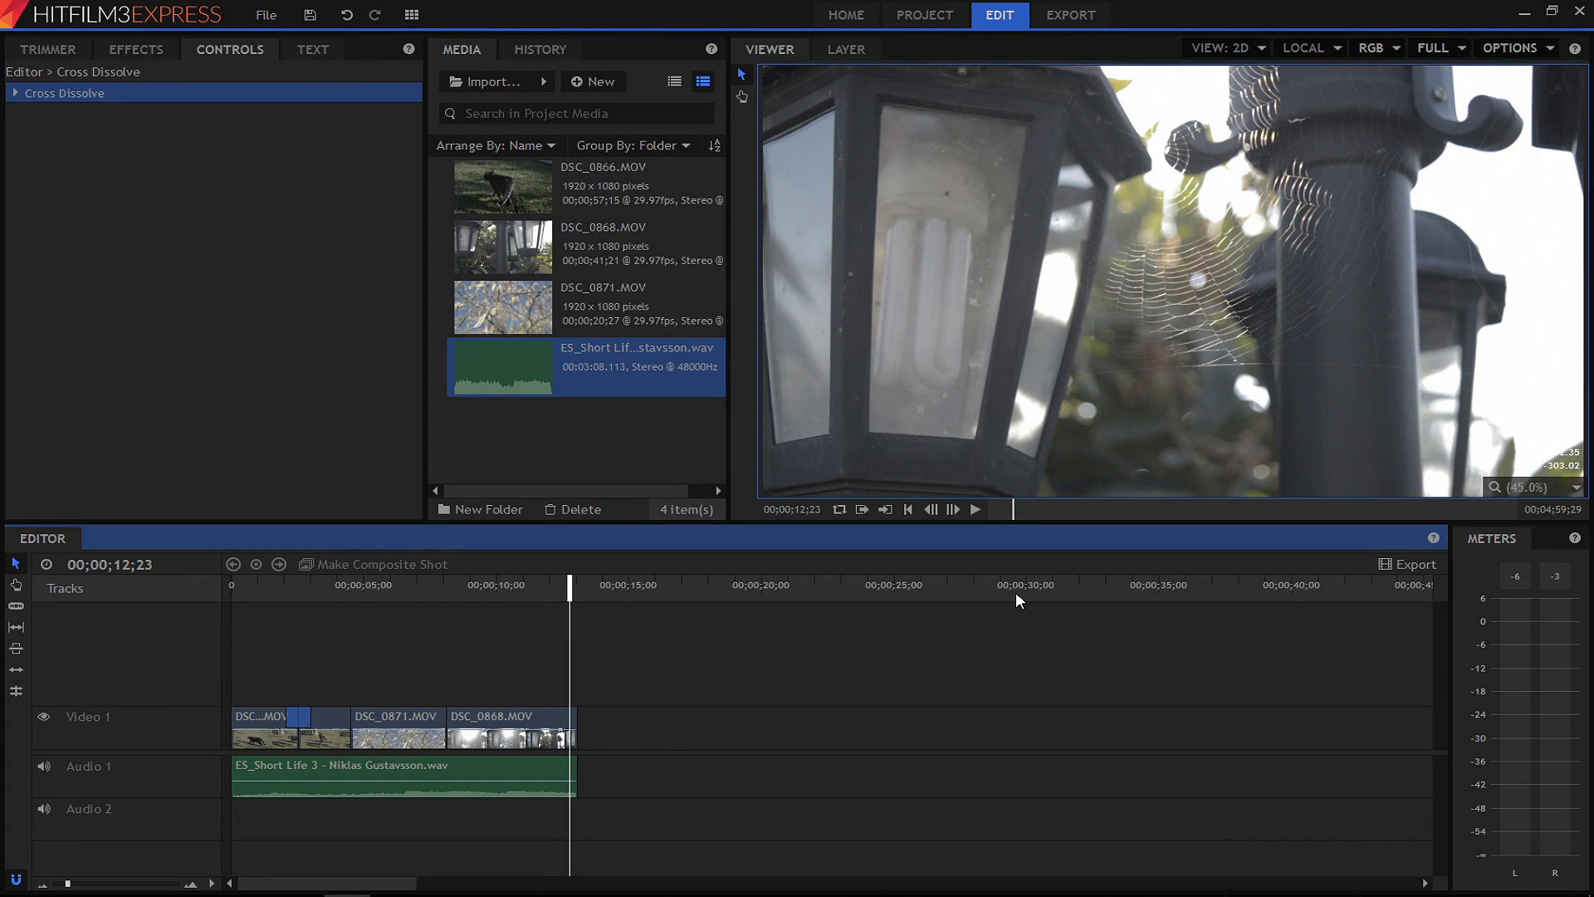
Open the export settings, choose the H.264 format and check its width, height and frame rate.
{"action": "left_click", "coordinate": [1059, 17]}
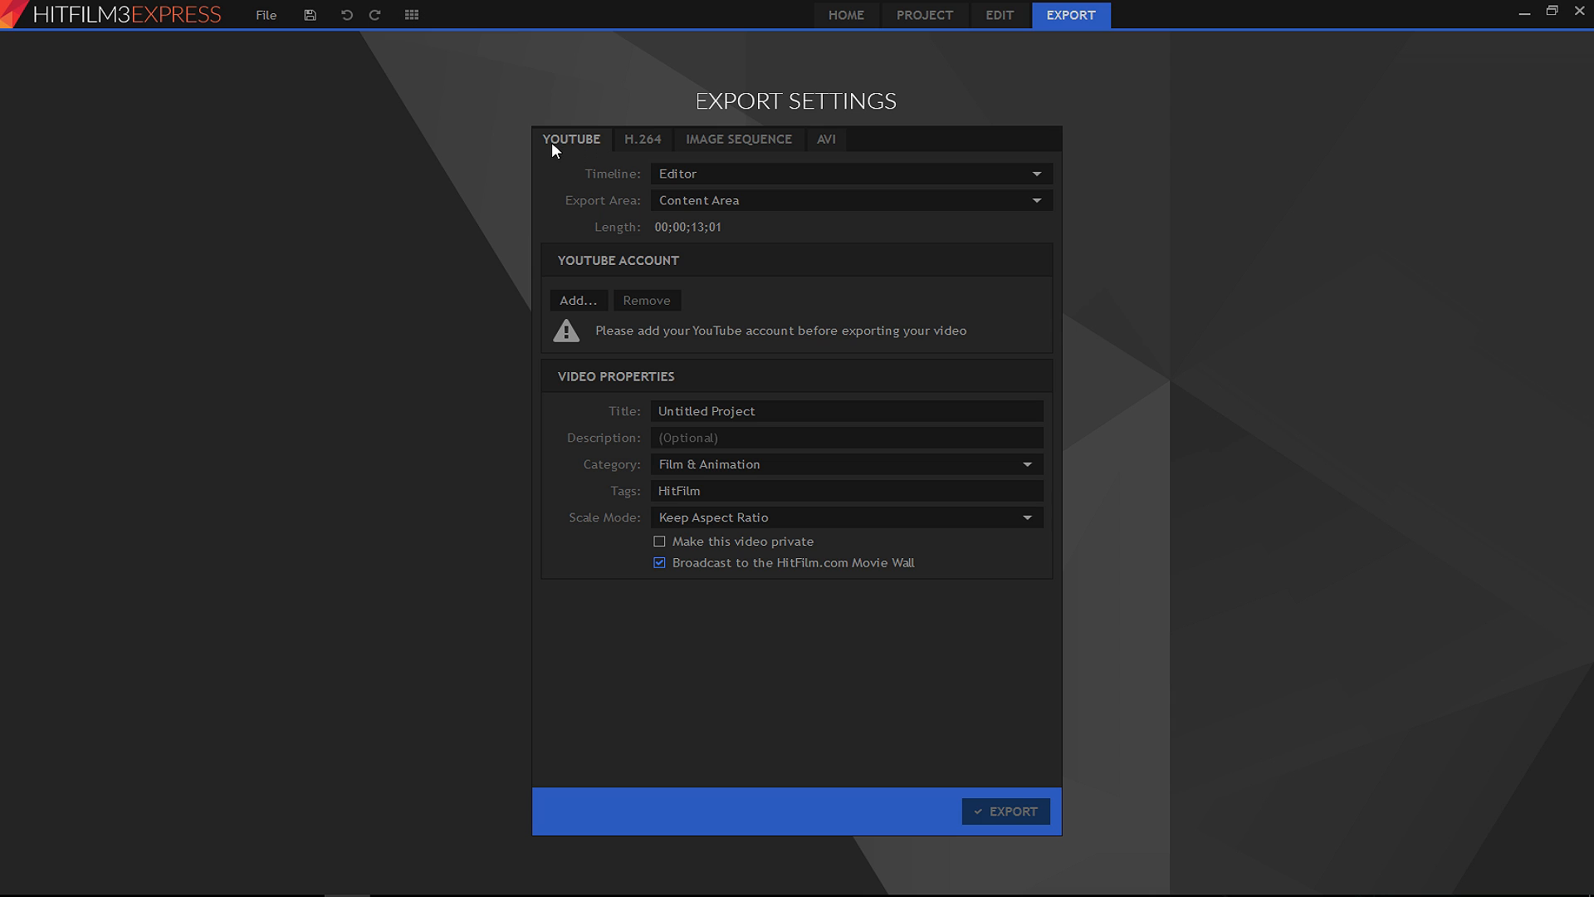
{"action": "left_click", "coordinate": [709, 138]}
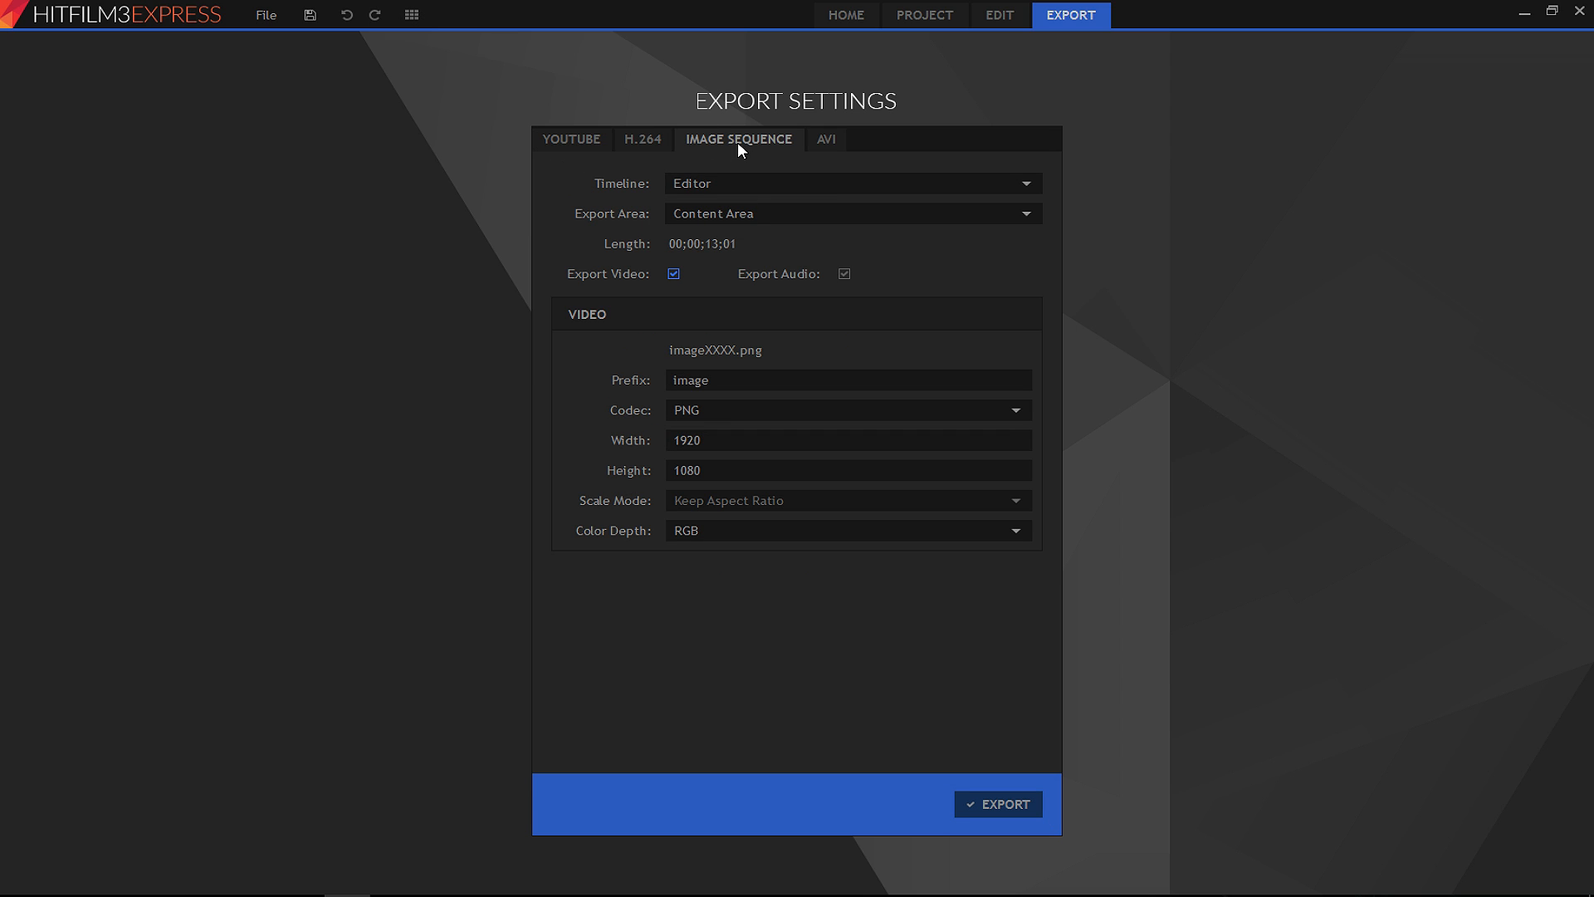
{"action": "left_click", "coordinate": [821, 139]}
{"action": "left_click", "coordinate": [651, 139]}
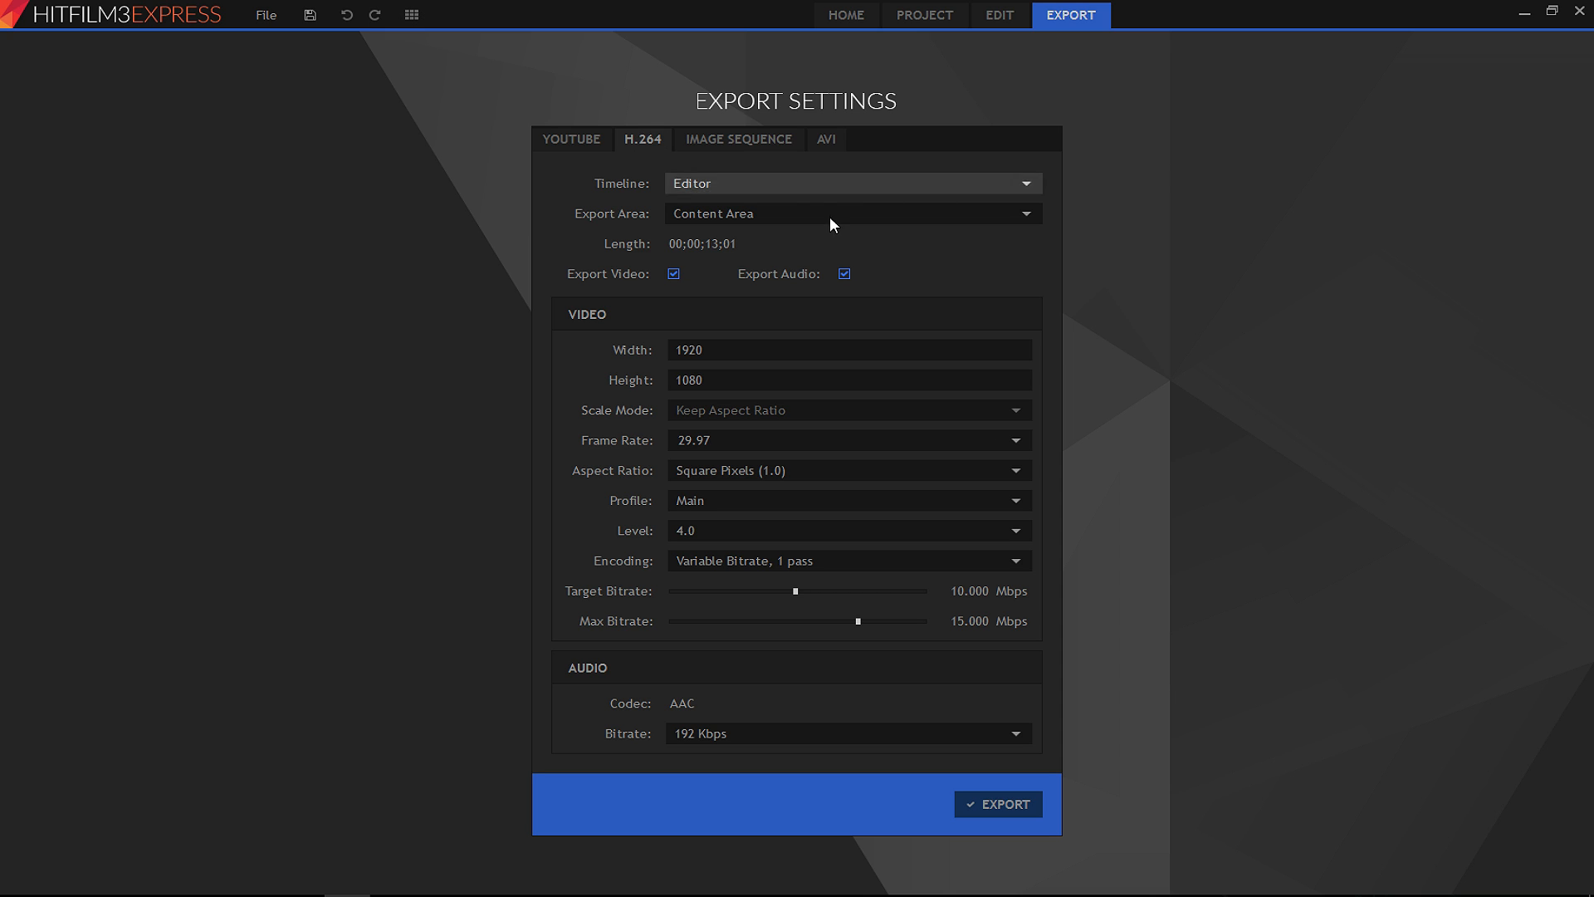
{"action": "left_click", "coordinate": [720, 345]}
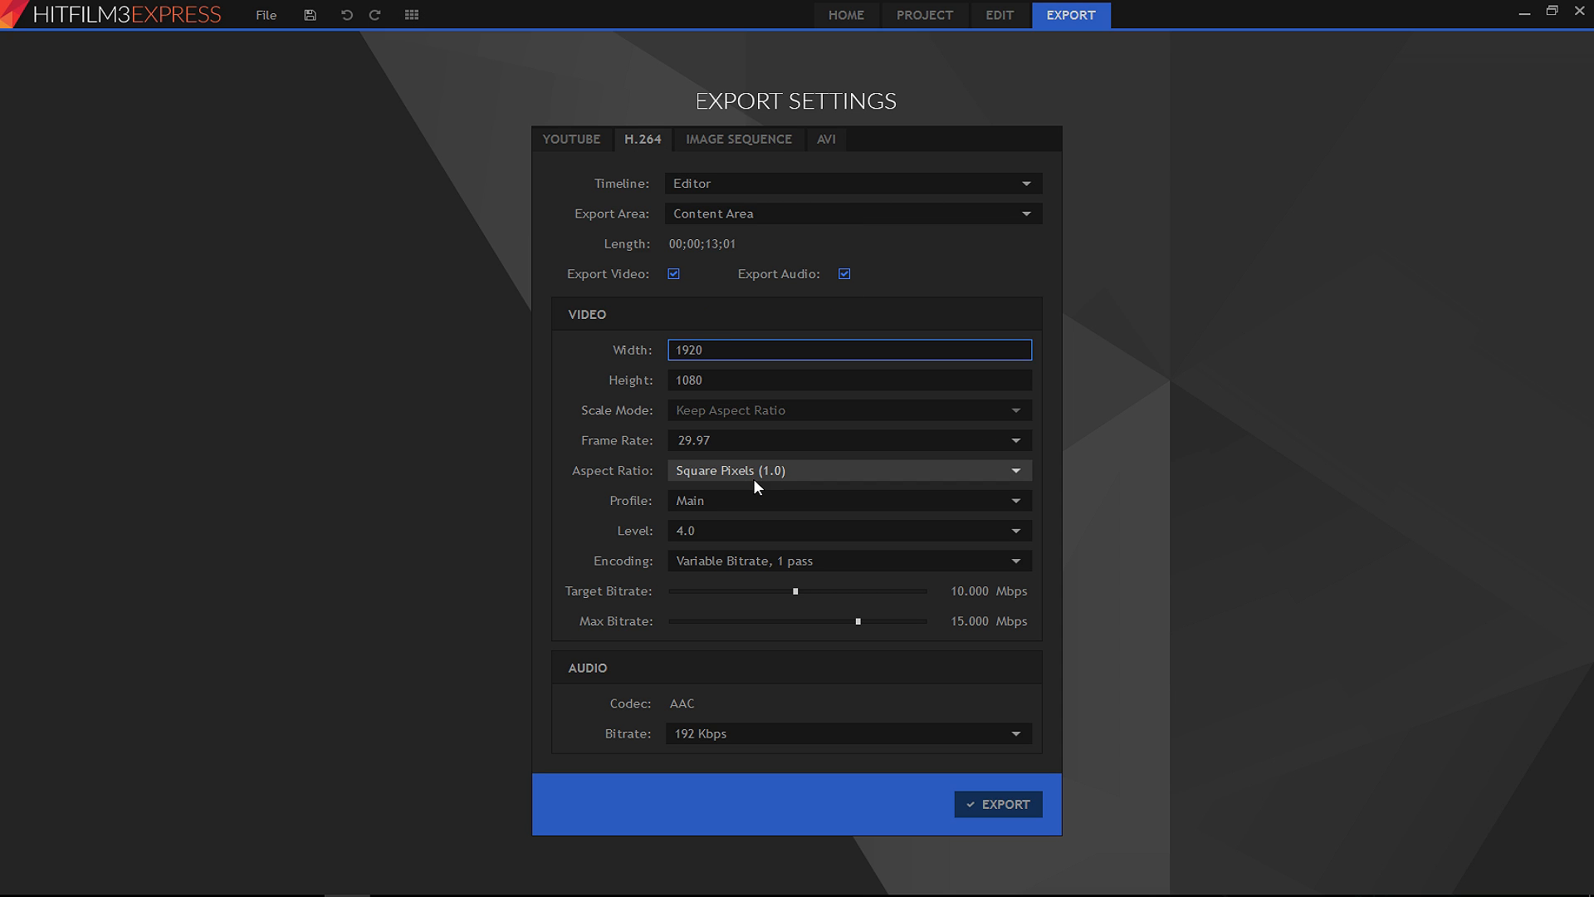
{"action": "key", "text": "Tab"}
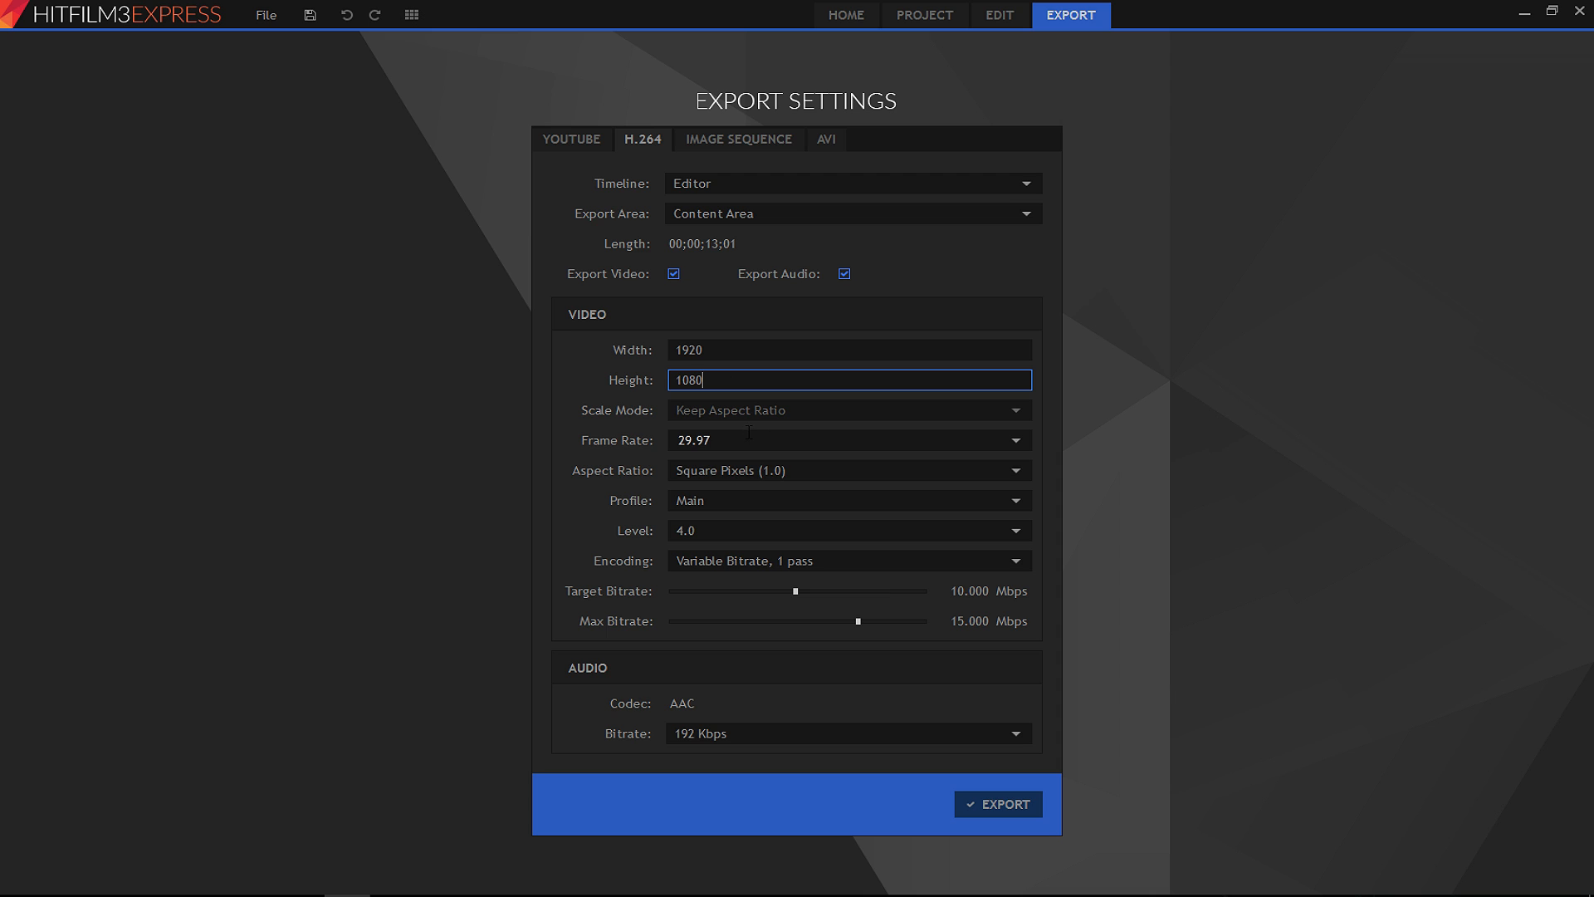
{"action": "left_click", "coordinate": [728, 449]}
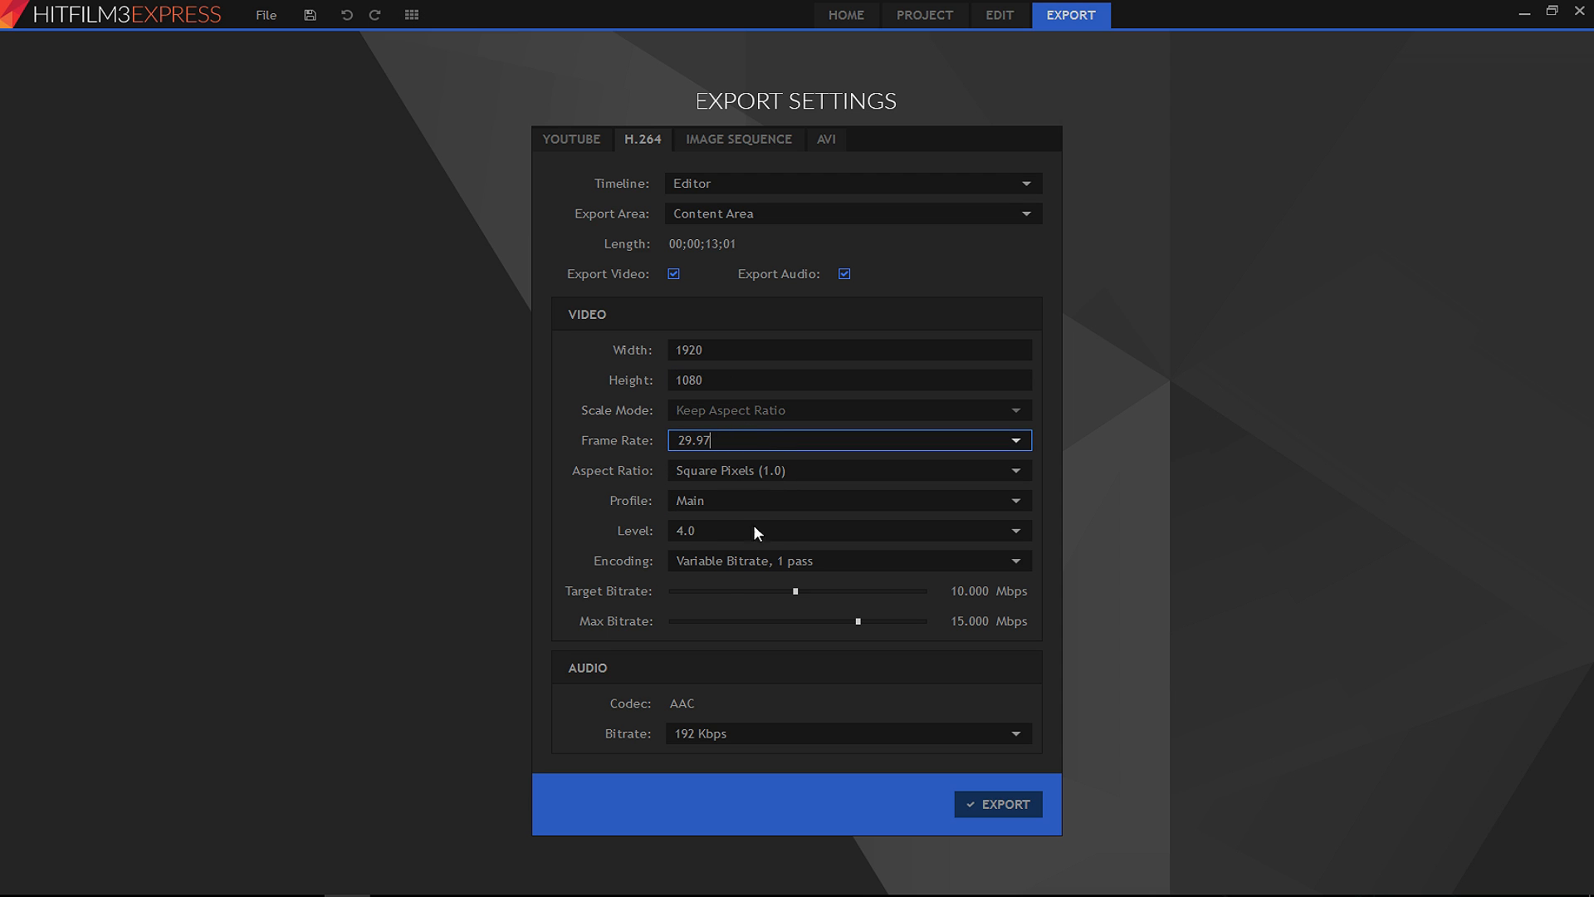
Set the H.264 profile to High and look through the available profile and level options.
{"action": "left_click", "coordinate": [1018, 500]}
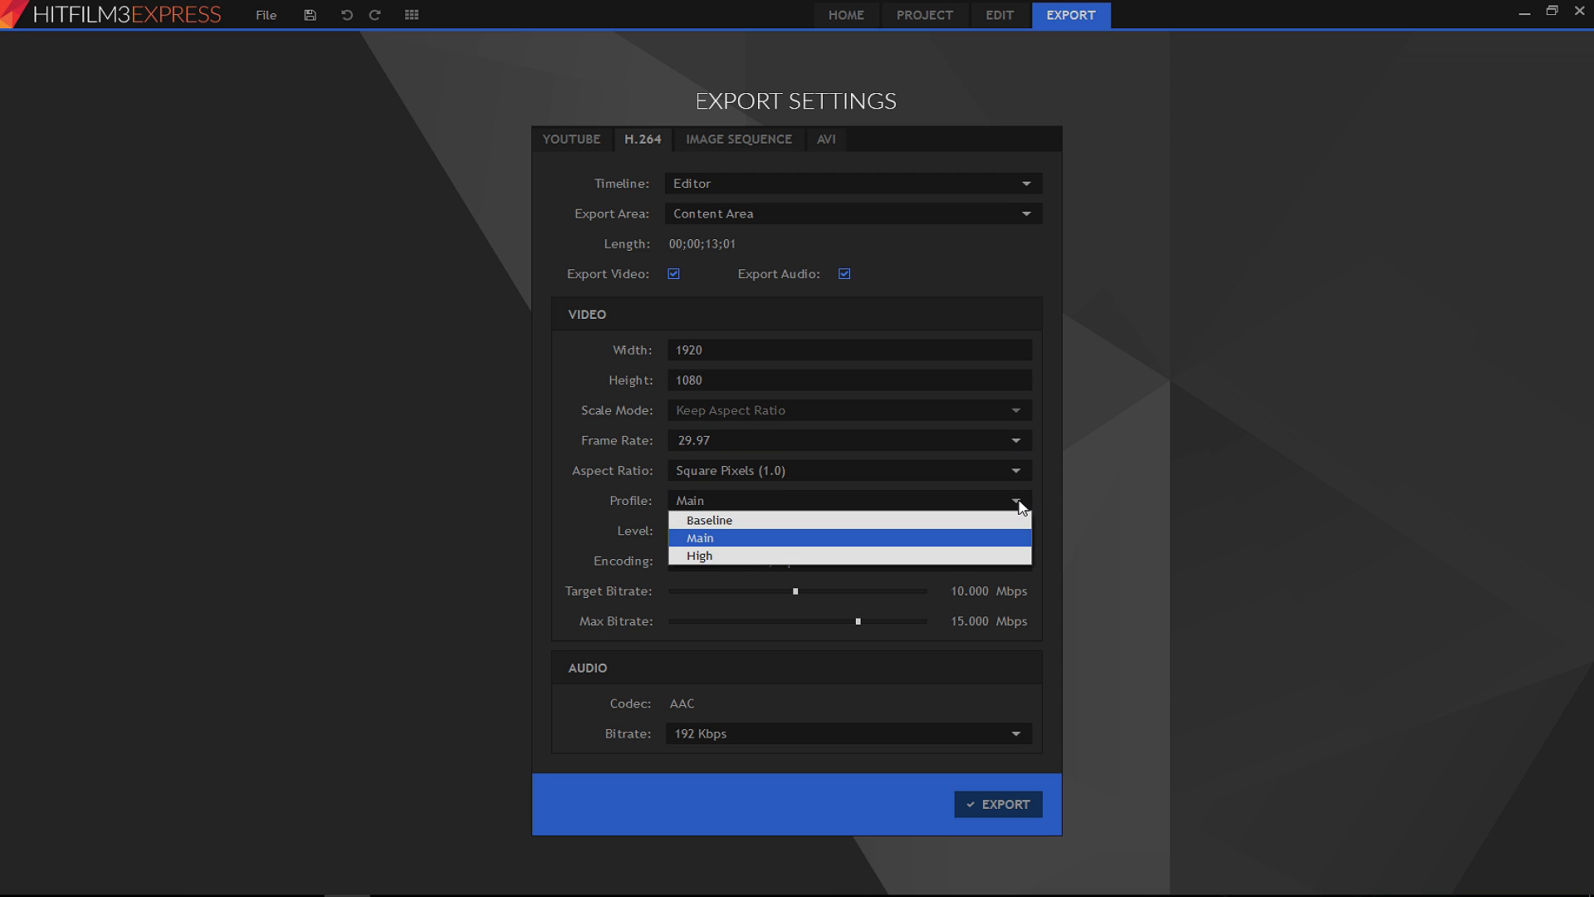
{"action": "left_click", "coordinate": [714, 554]}
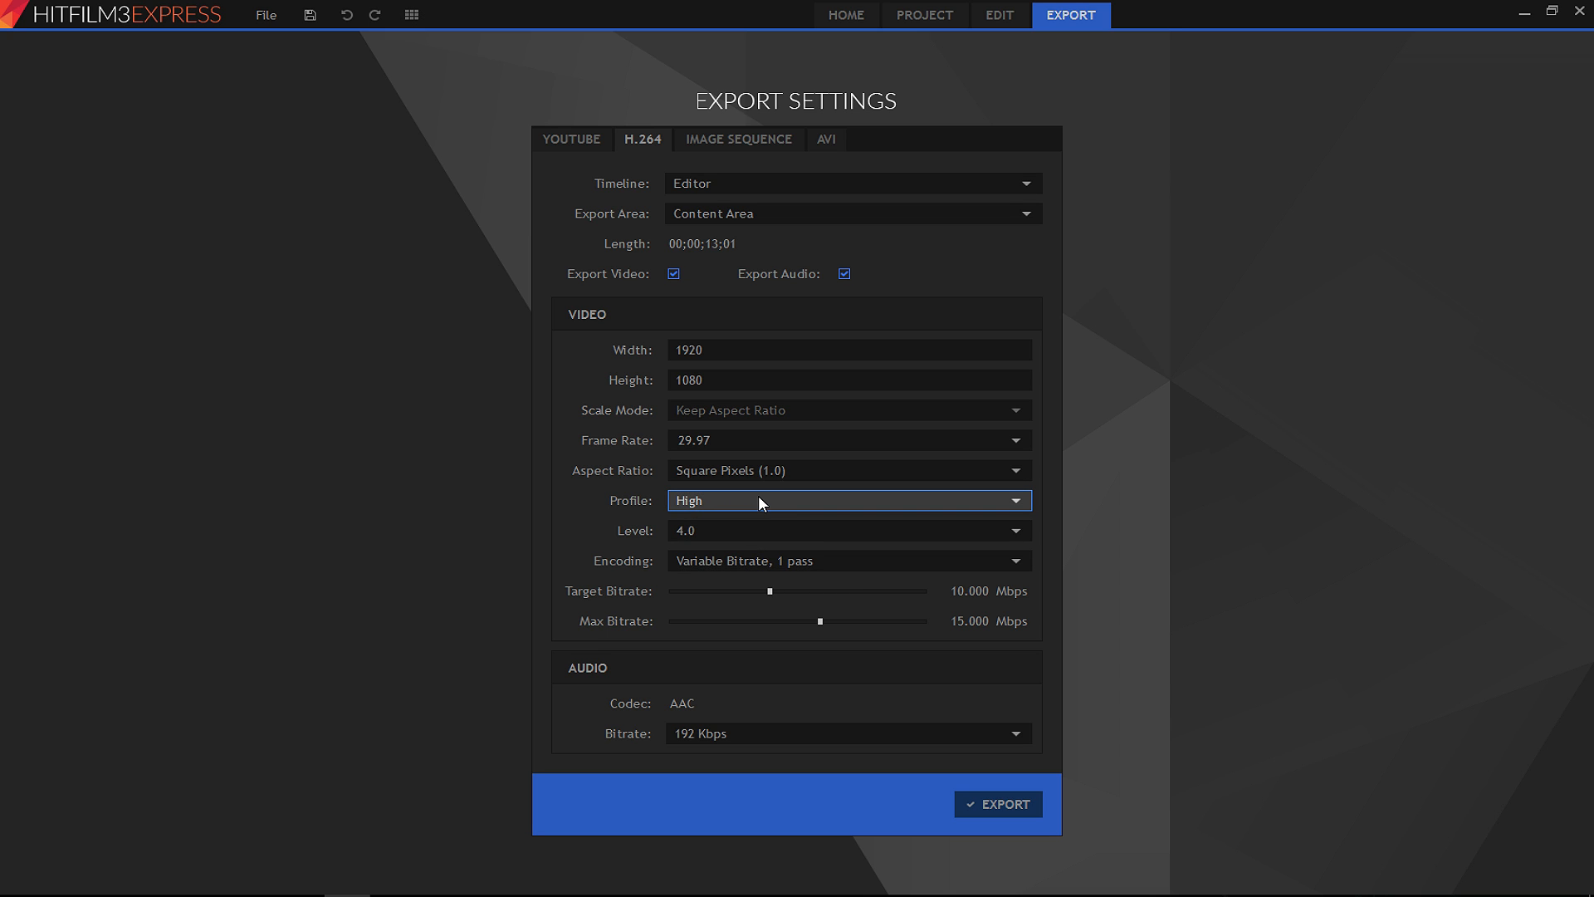
{"action": "left_click", "coordinate": [759, 498]}
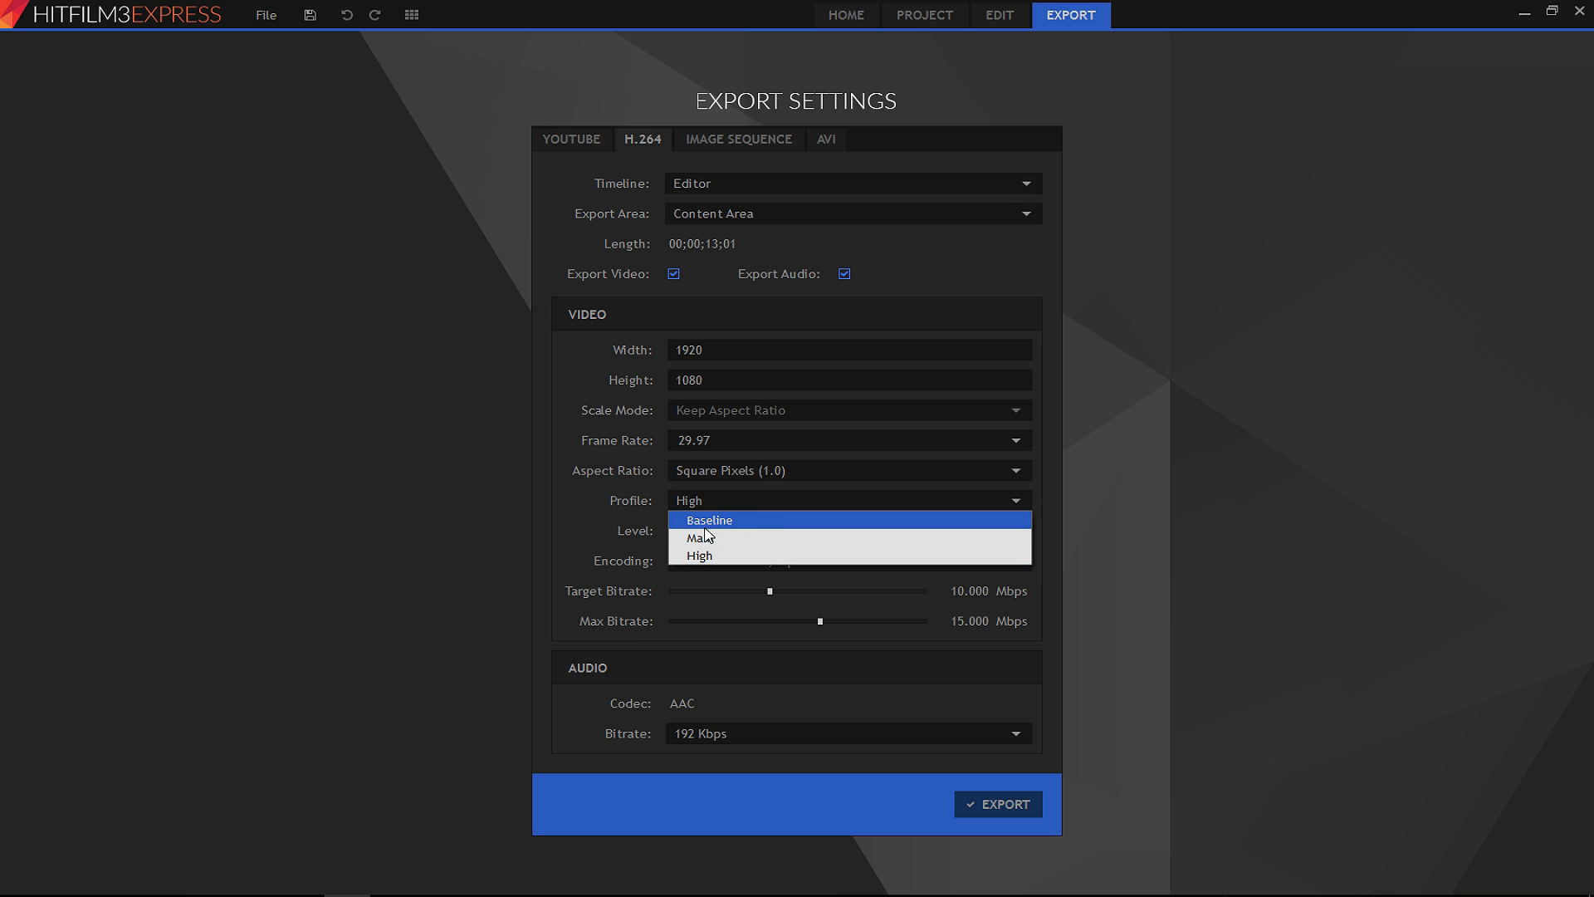
{"action": "left_click", "coordinate": [614, 537]}
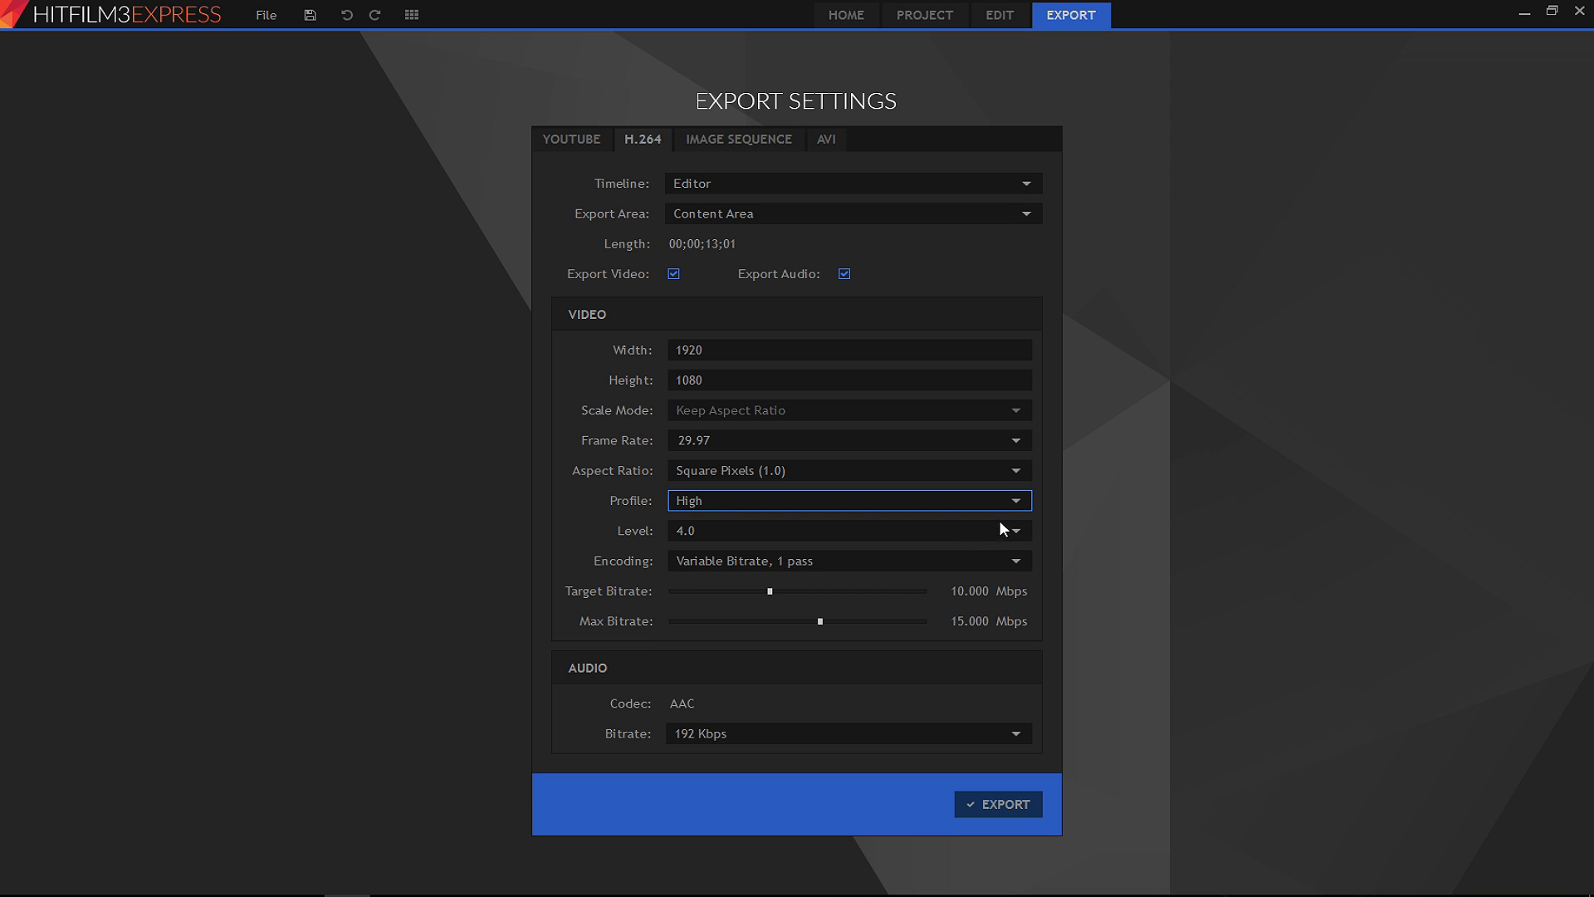
{"action": "left_click", "coordinate": [1016, 531]}
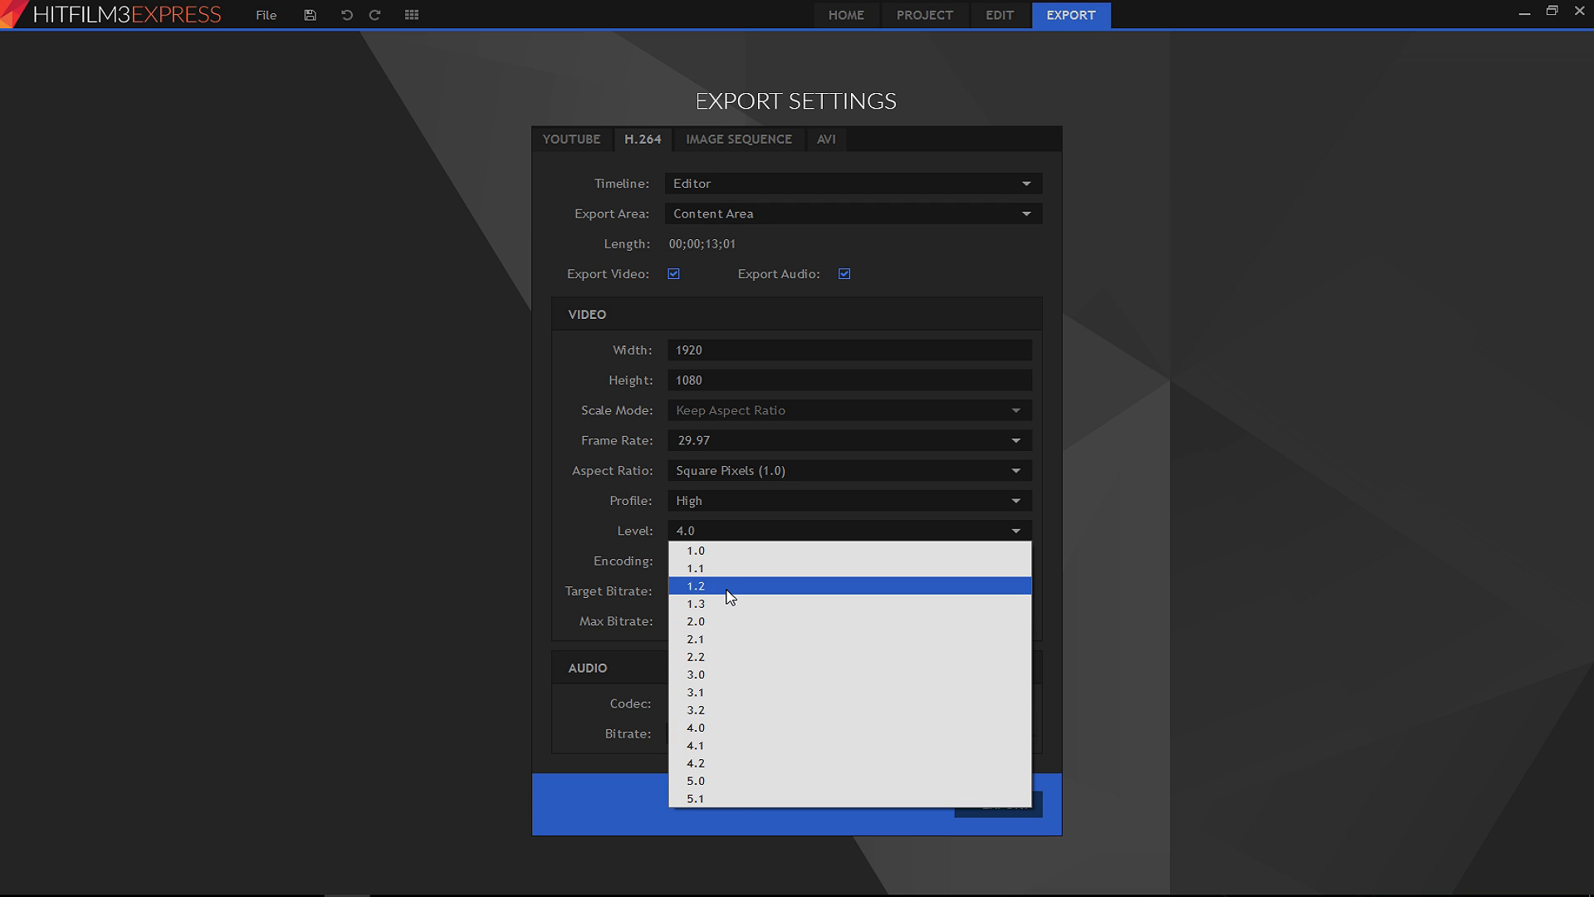
{"action": "left_click", "coordinate": [550, 569]}
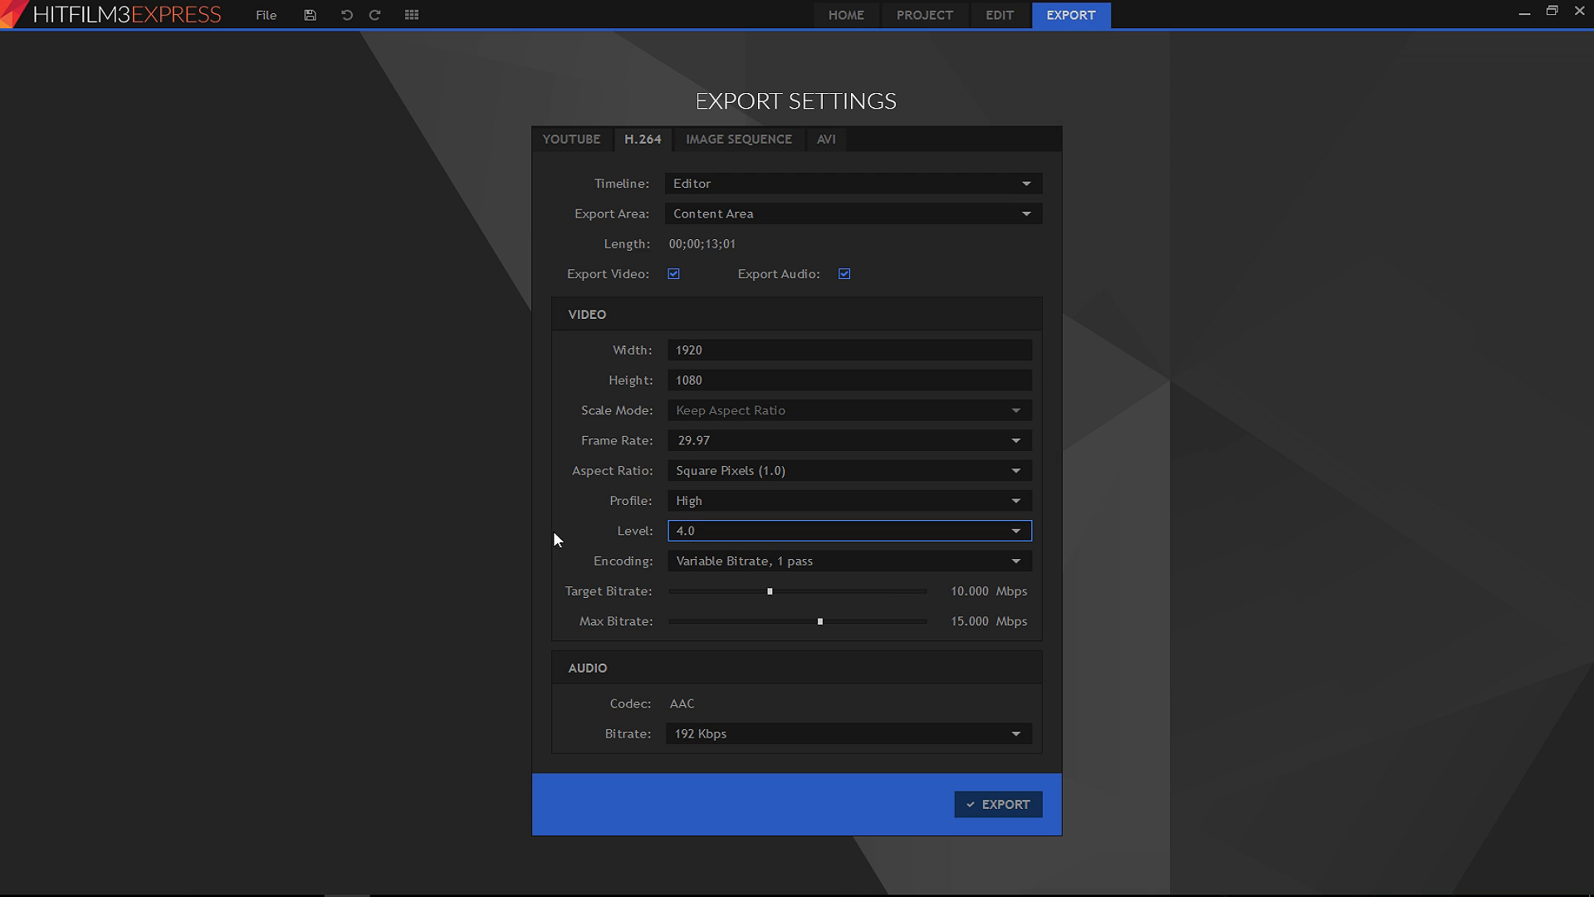
Set the profile to Main, the target bitrate to 8.019 Mbps and the maximum bitrate to 12.029 Mbps.
{"action": "left_click", "coordinate": [826, 501]}
{"action": "left_click", "coordinate": [793, 532]}
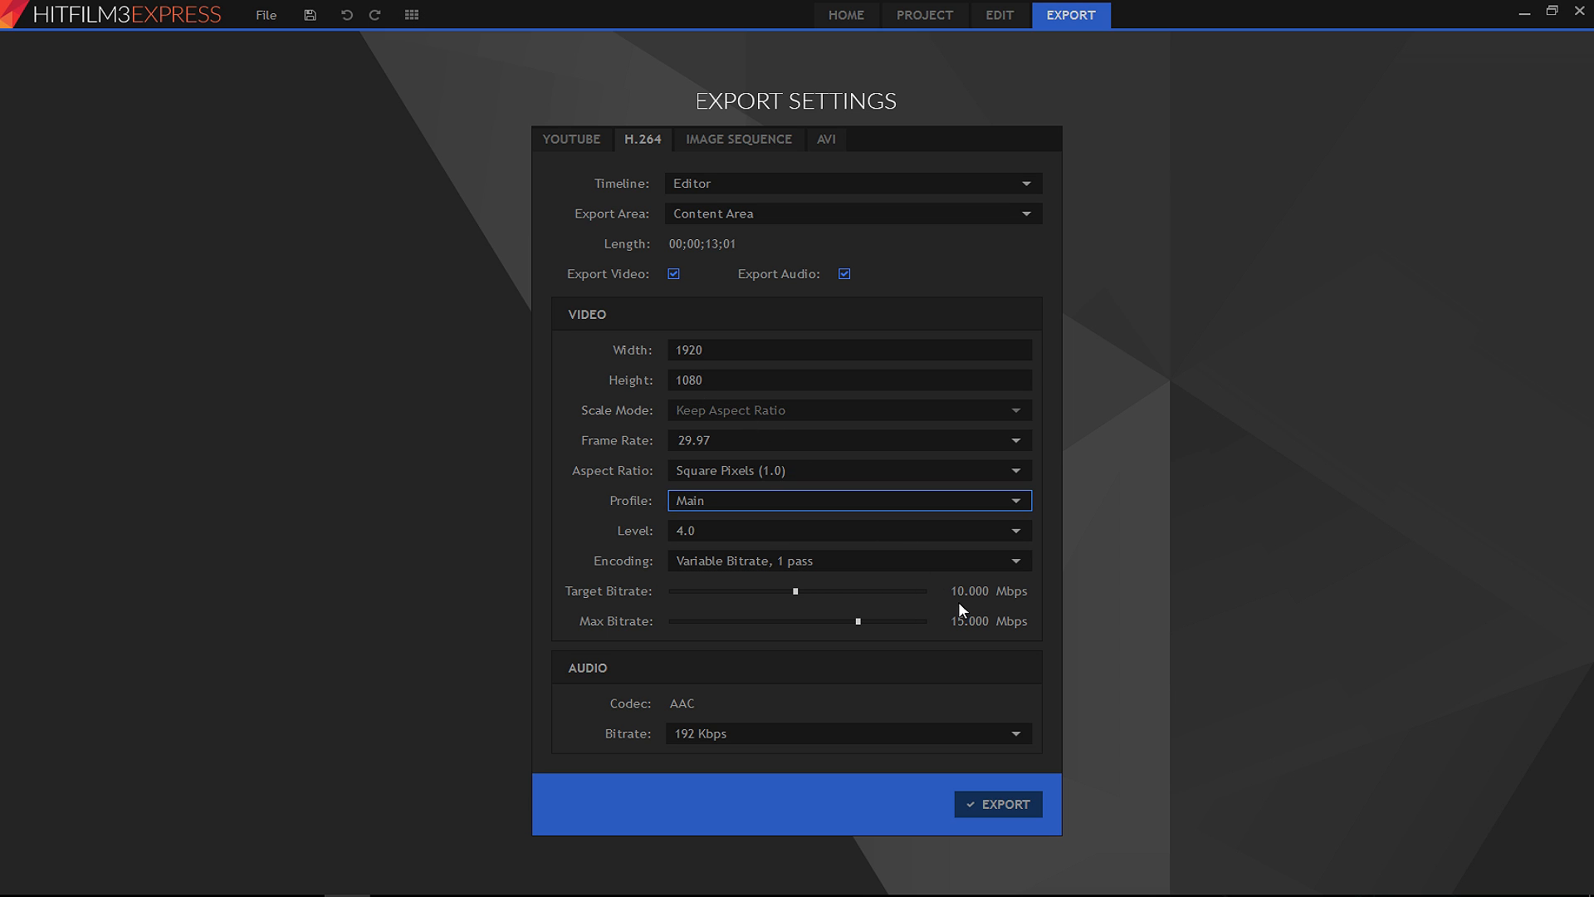
{"action": "mouse_move", "coordinate": [988, 593]}
{"action": "left_mouse_down"}
{"action": "mouse_move", "coordinate": [968, 594]}
{"action": "mouse_move", "coordinate": [987, 596]}
{"action": "left_mouse_up"}
{"action": "left_click_drag", "start_coordinate": [993, 617], "coordinate": [980, 621]}
Start an MP4 export to the Videos folder with the file name asd, and cancel it.
{"action": "left_click", "coordinate": [1005, 809]}
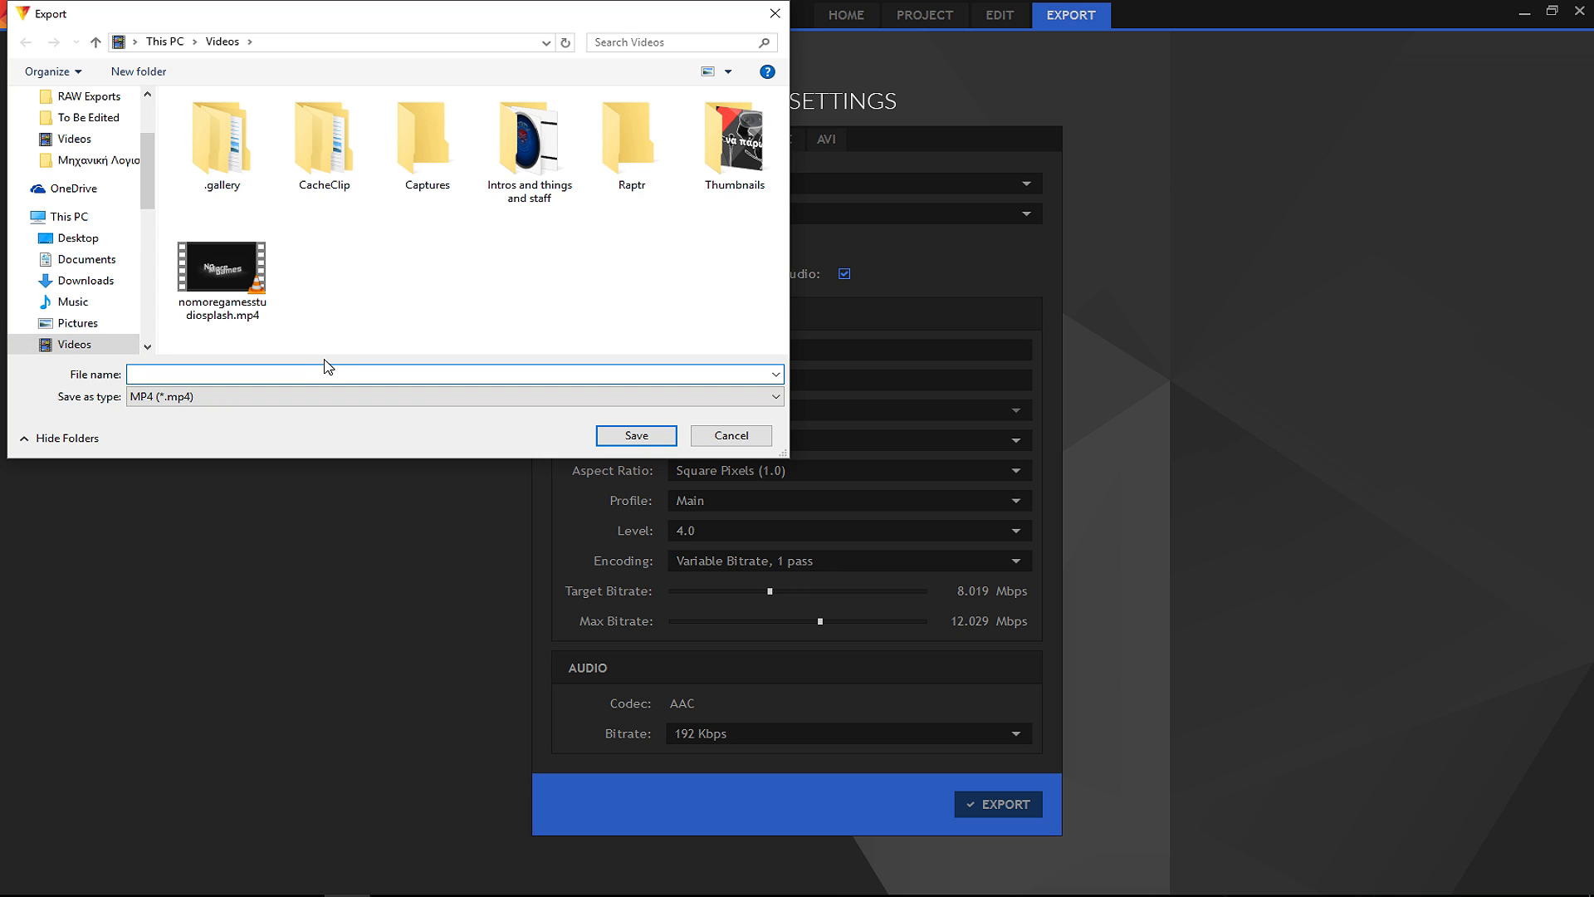
{"action": "type", "text": "asd"}
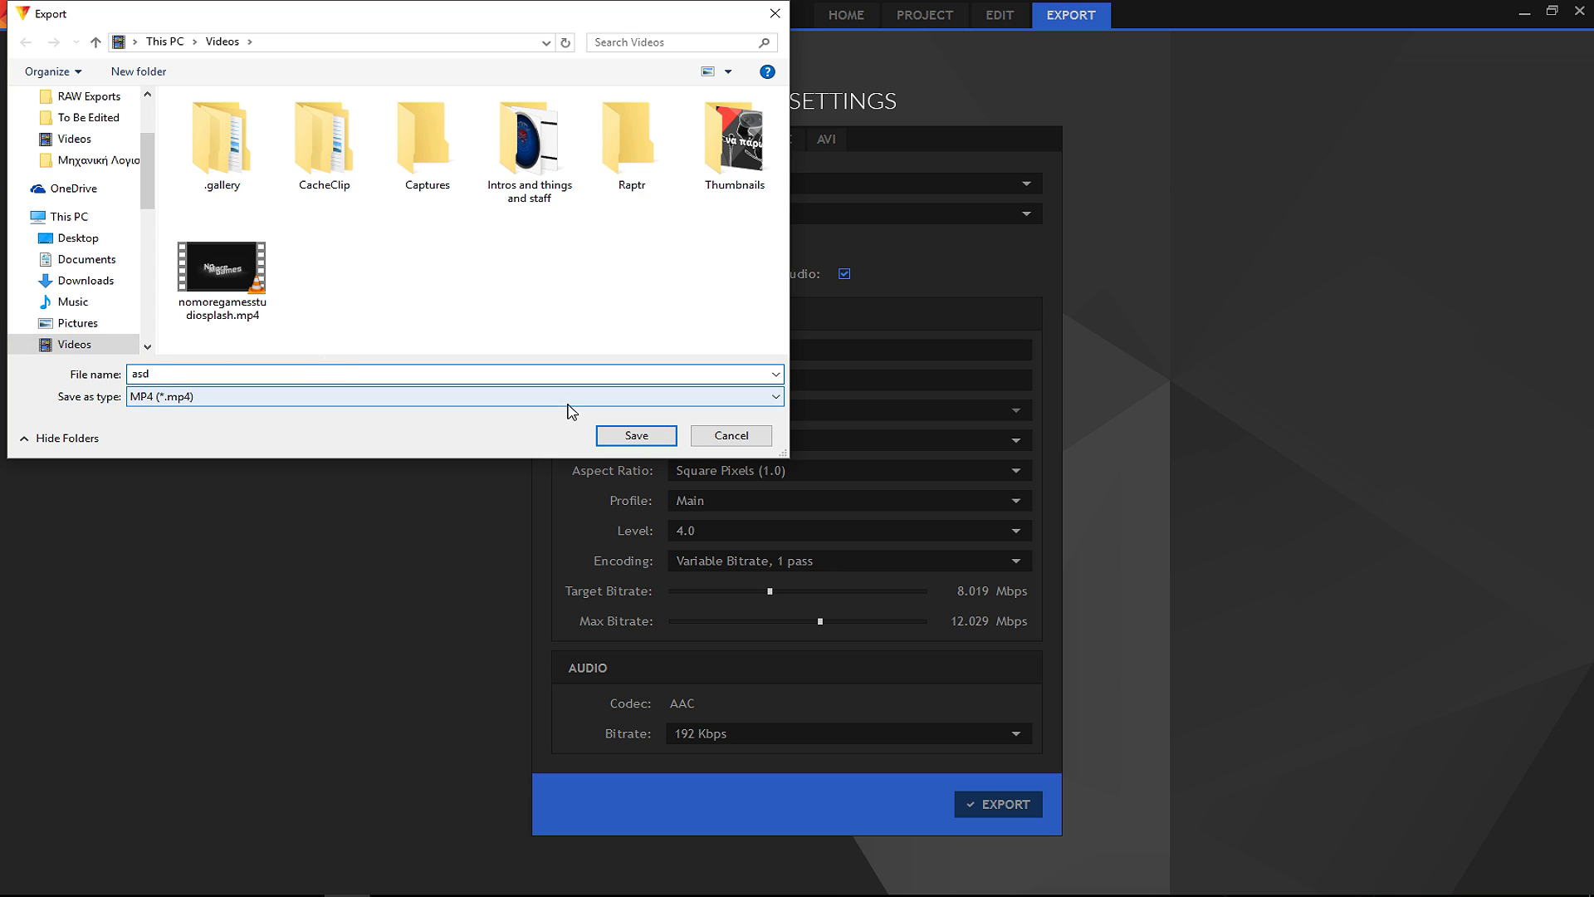
{"action": "left_click", "coordinate": [753, 441]}
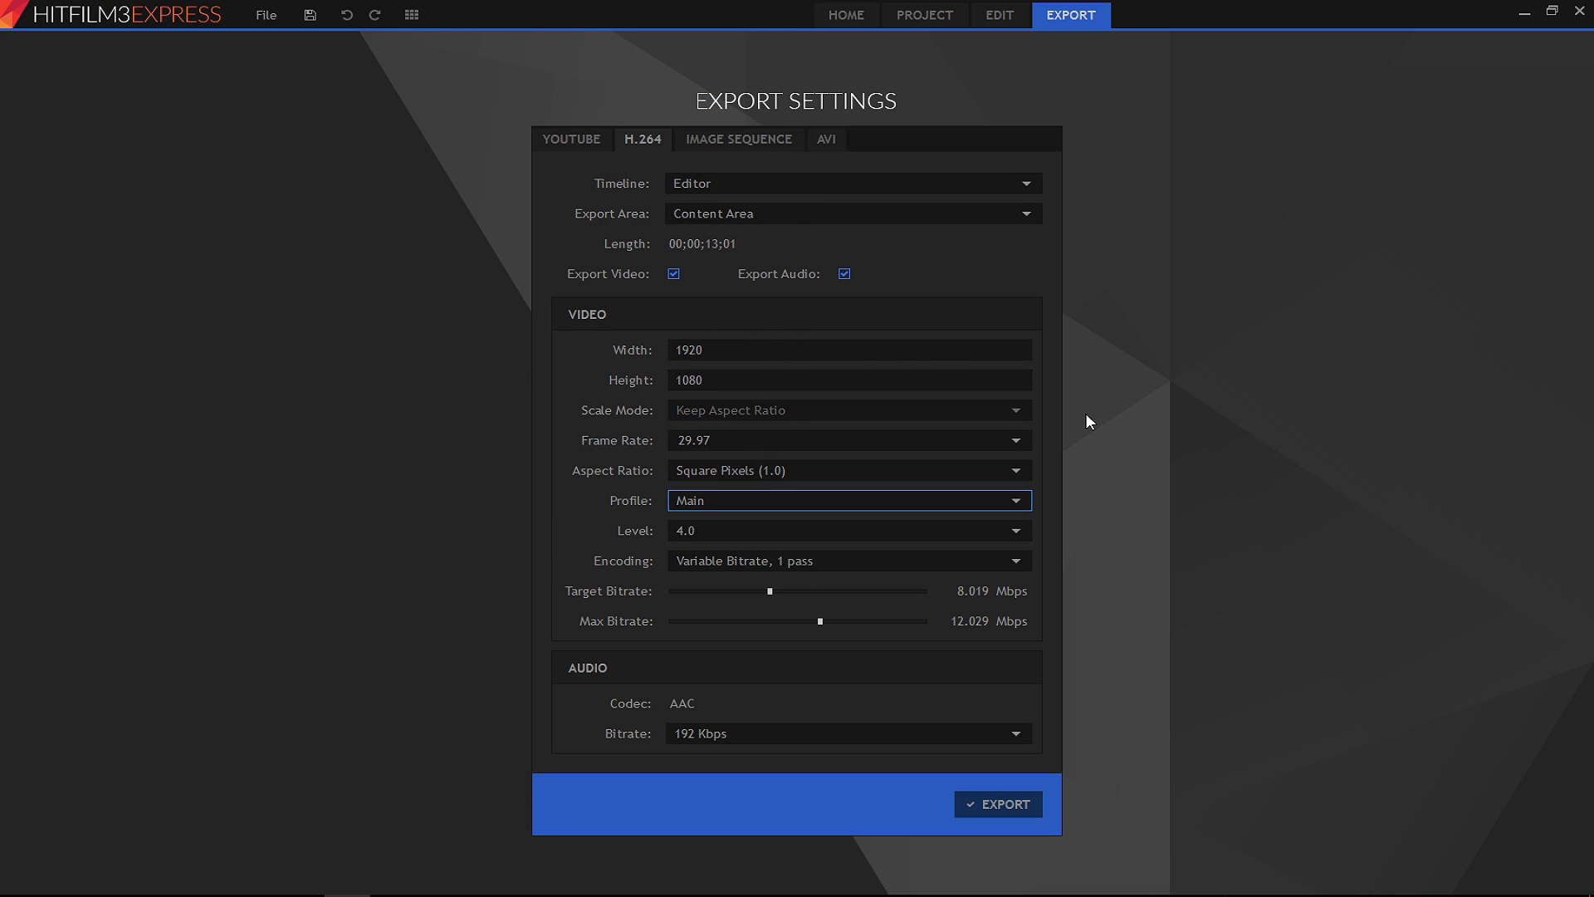